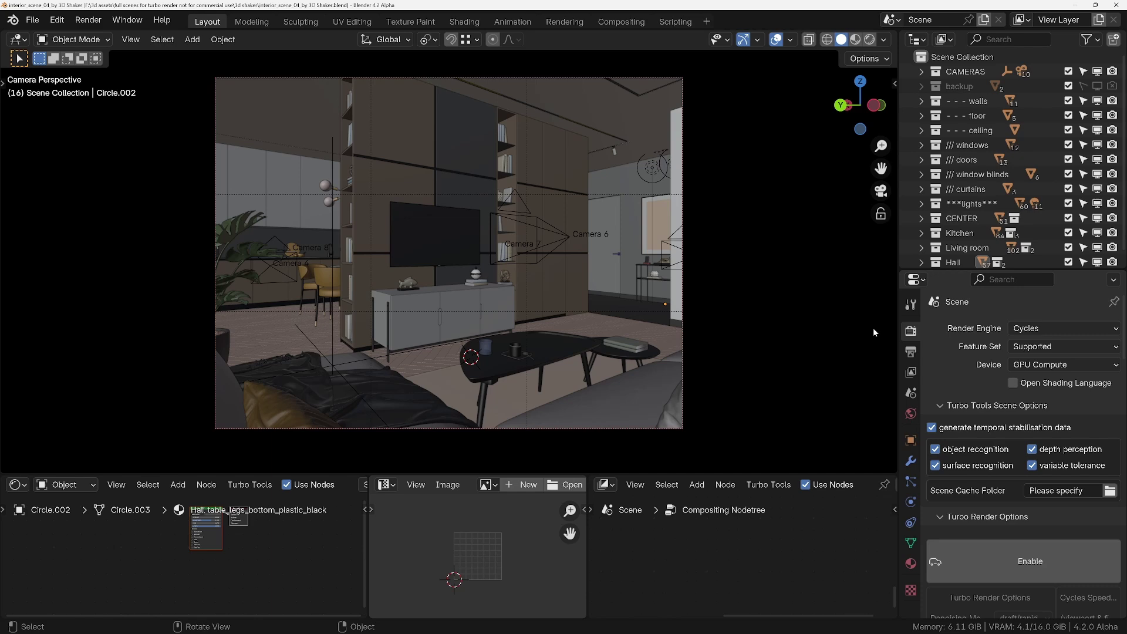
# Step: Disable temporal stabilisation data and set the scene cache folder to z:/turbo/shaker/
pyautogui.moveTo(898, 270); pyautogui.dragTo(793, 274)
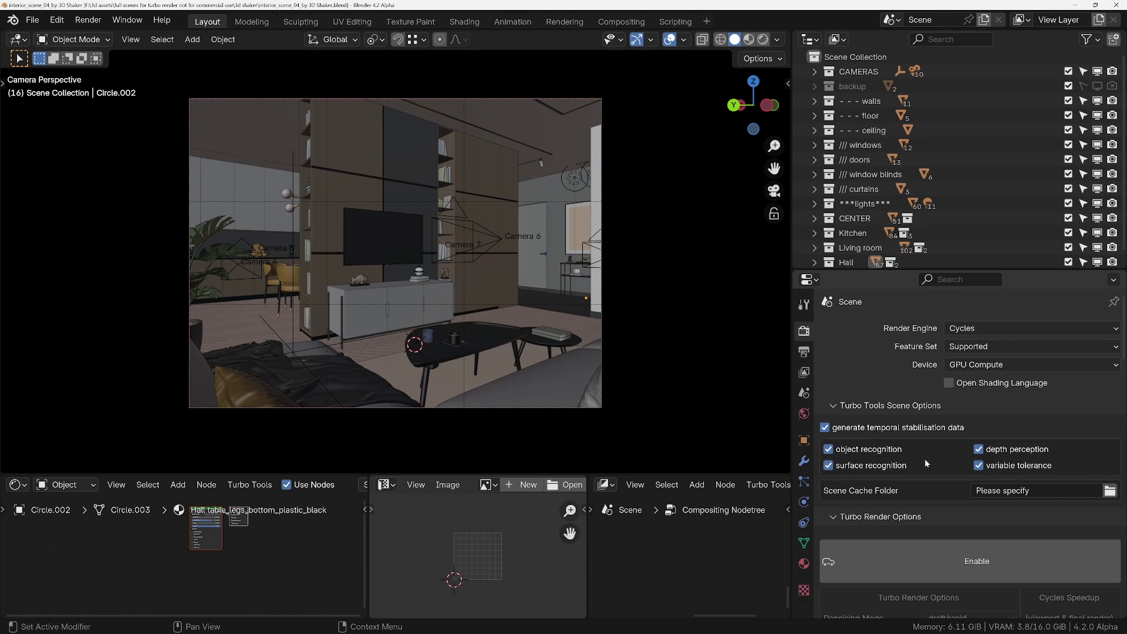
pyautogui.click(825, 427)
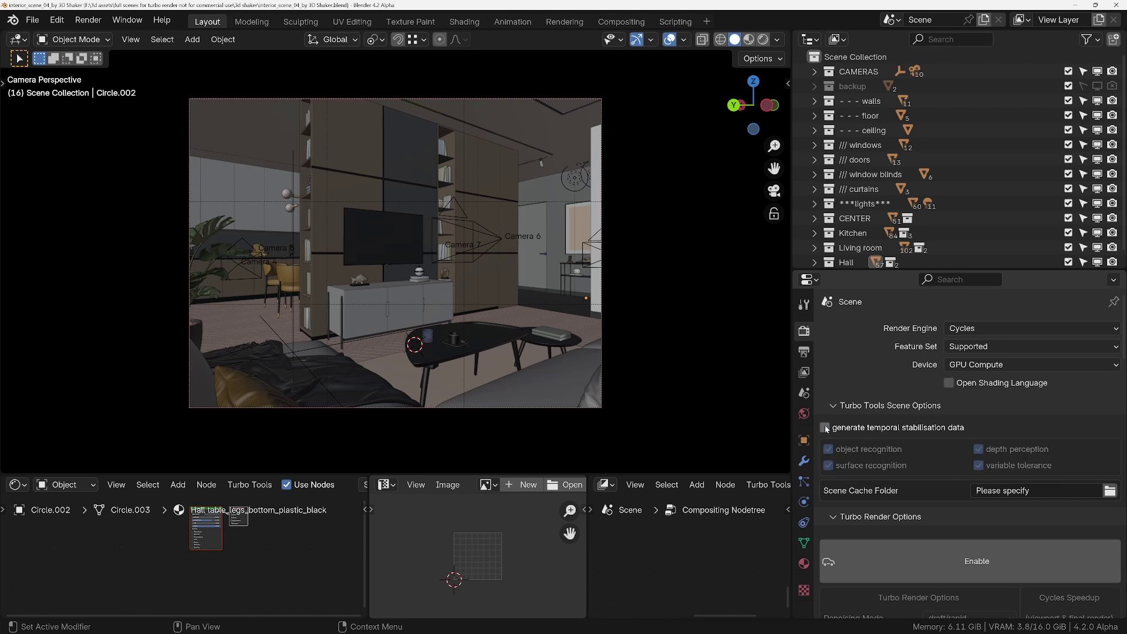
pyautogui.click(1038, 491)
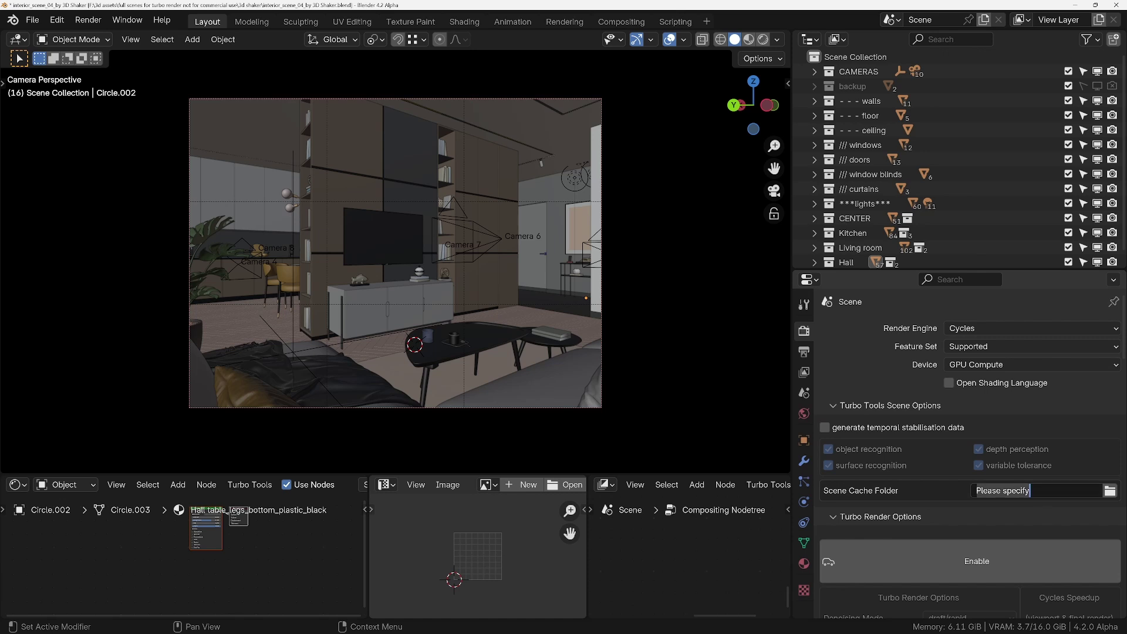
pyautogui.write('z:/tru')
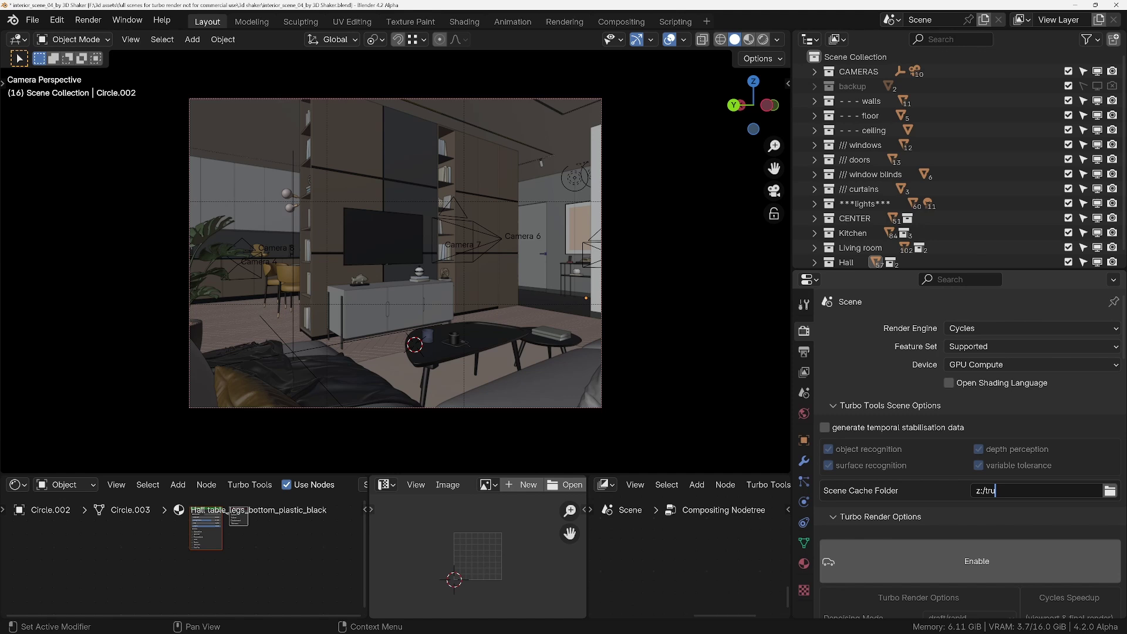
pyautogui.press('BackSpace')
pyautogui.press('BackSpace')
pyautogui.write('urbo/shaker/')
pyautogui.press('Return')
# Step: Collapse the Turbo Render Options section in the Properties panel
pyautogui.scroll(-3, 905, 498)
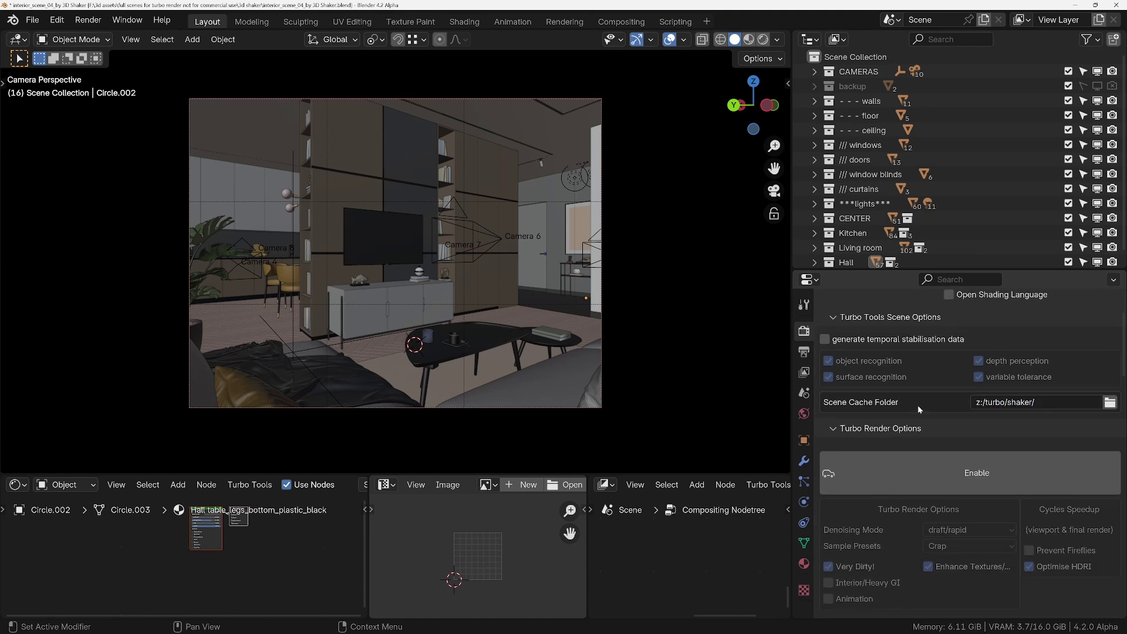
pyautogui.click(834, 429)
pyautogui.scroll(-5, 839, 432)
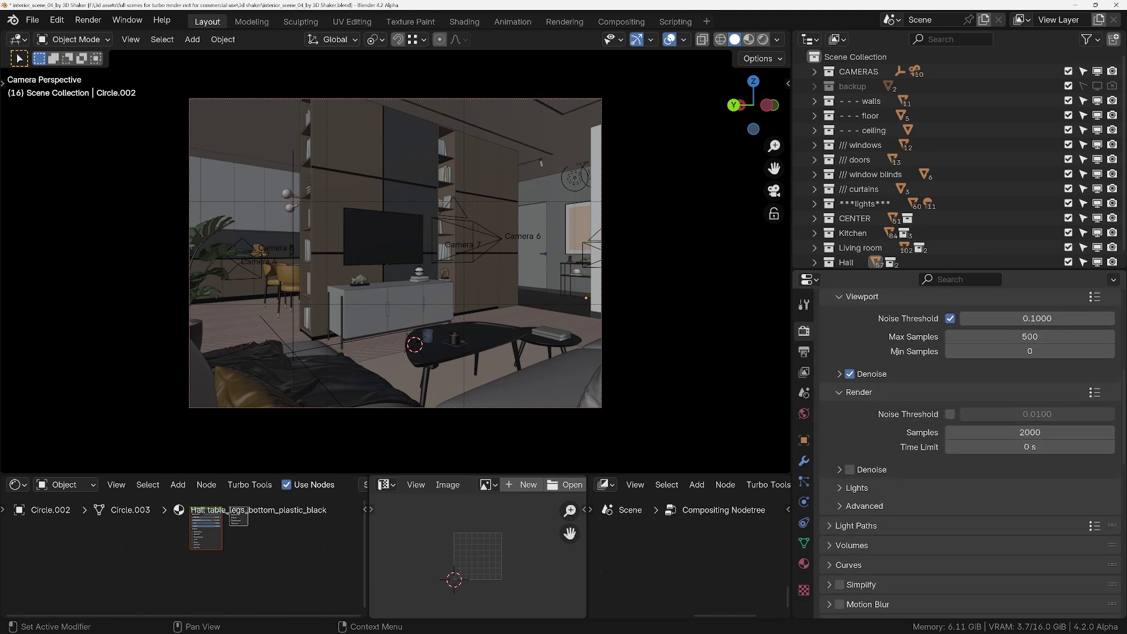
pyautogui.scroll(3, 897, 351)
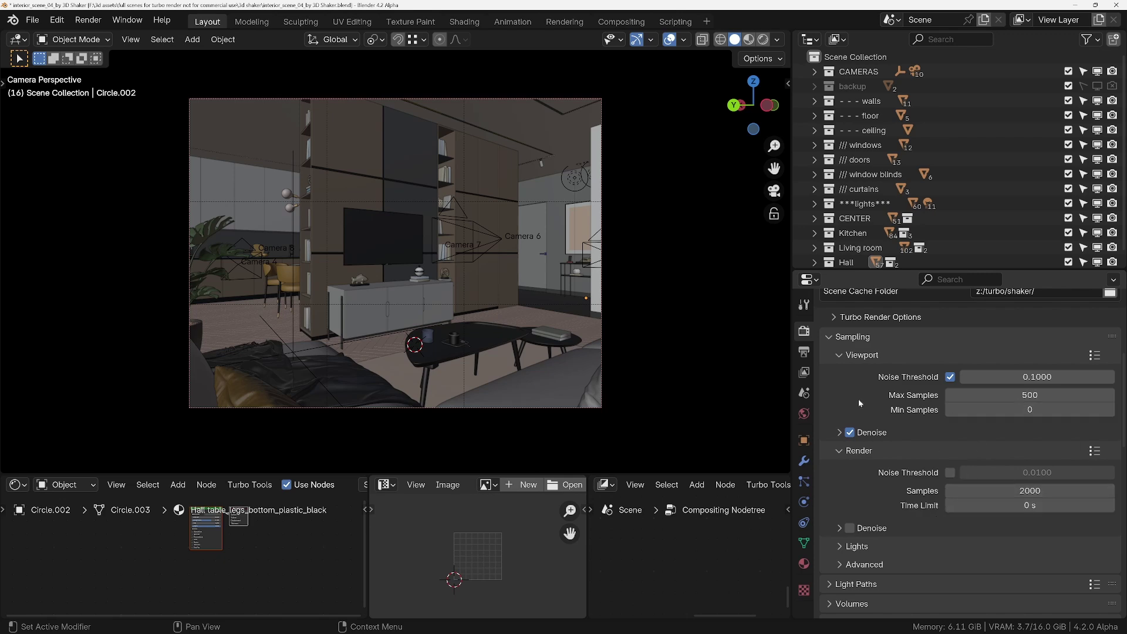
# Step: In the Compositing workspace, link the Render Layers Image output to the Denoise Image input
pyautogui.click(621, 21)
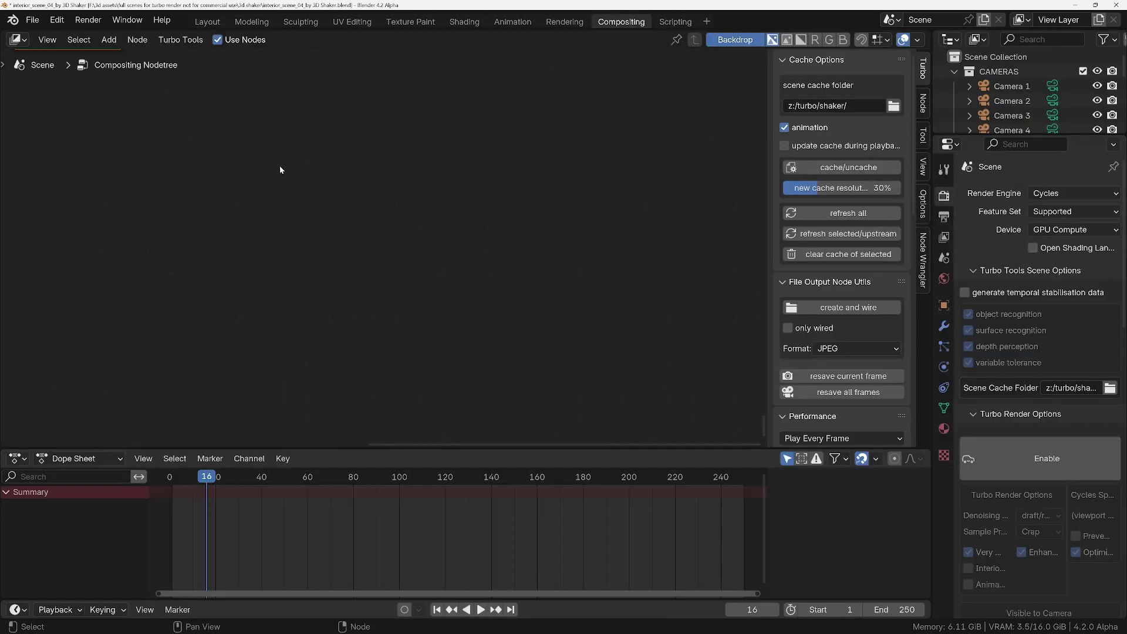
pyautogui.scroll(1, 340, 182)
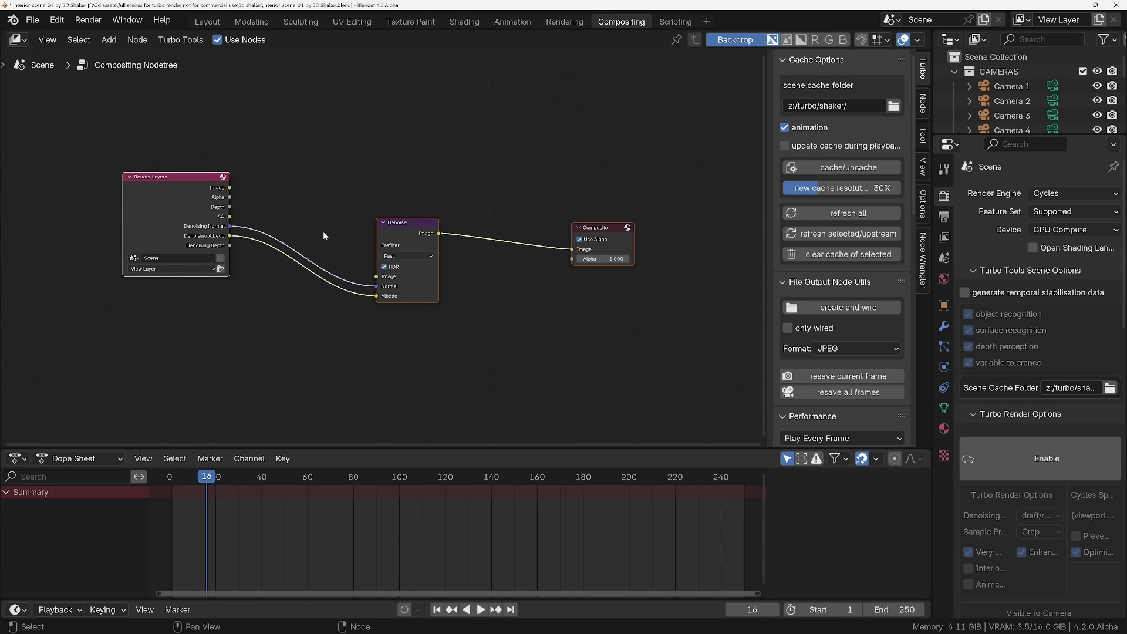
pyautogui.scroll(1, 309, 223)
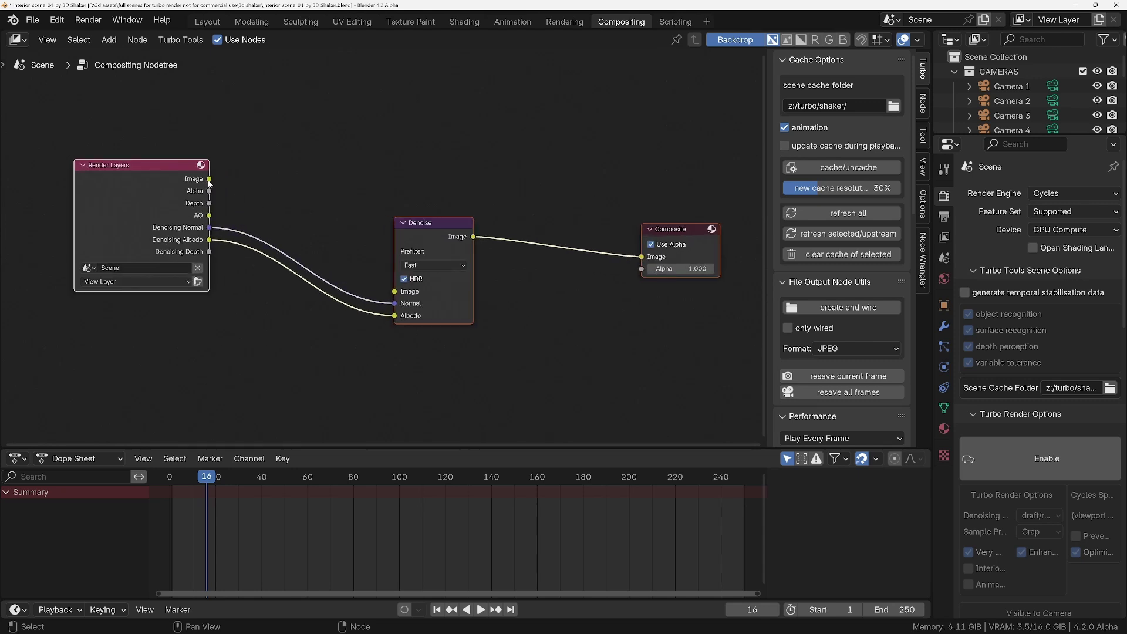
pyautogui.moveTo(209, 179); pyautogui.dragTo(393, 292)
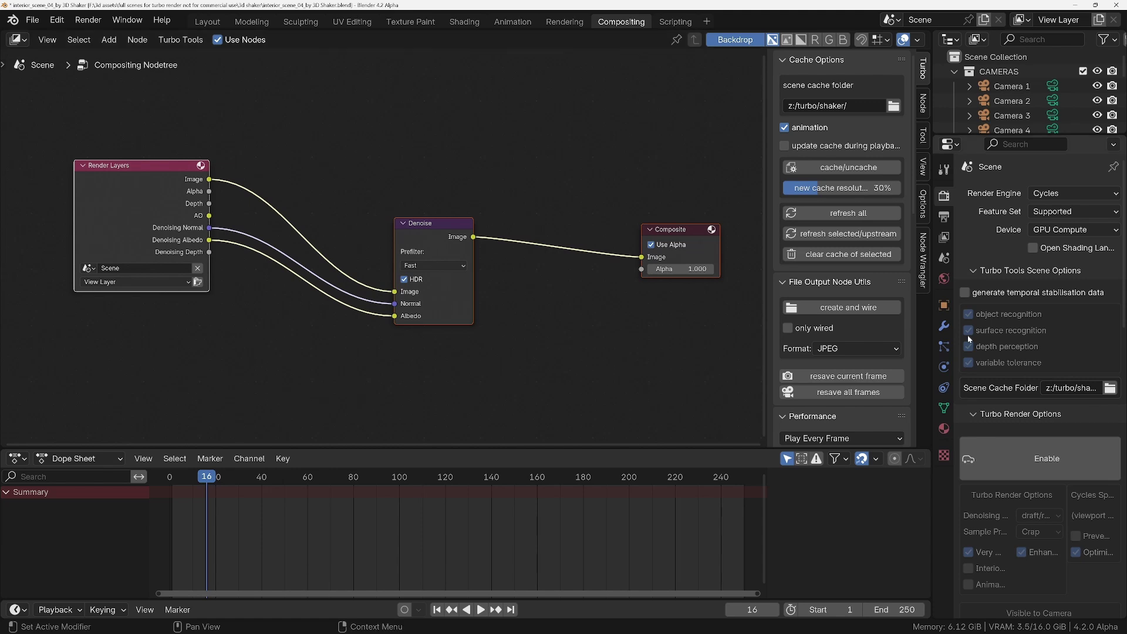
# Step: Turn the Outliner area into a taller Image Editor showing the Render Result
pyautogui.click(1017, 415)
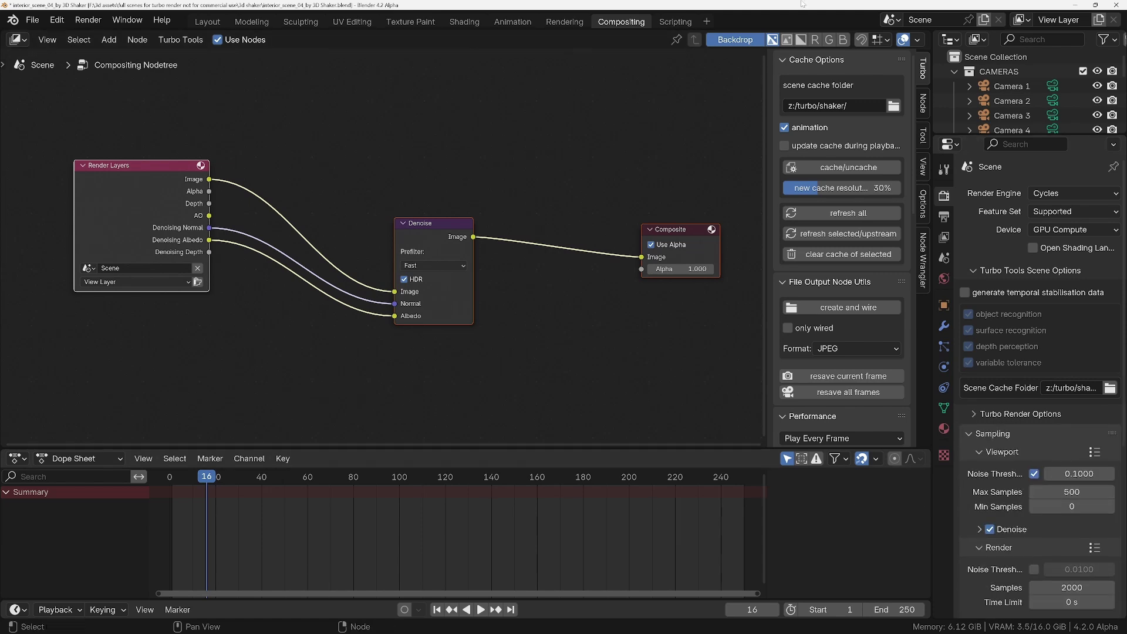
pyautogui.click(950, 39)
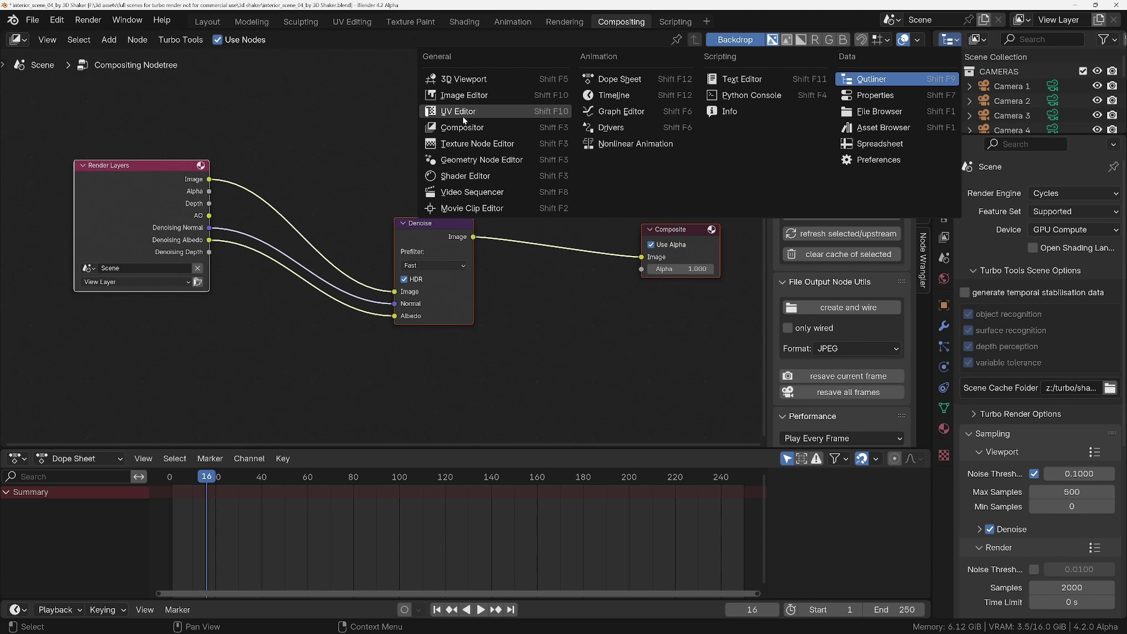
pyautogui.click(460, 96)
pyautogui.moveTo(1011, 132); pyautogui.dragTo(1010, 247)
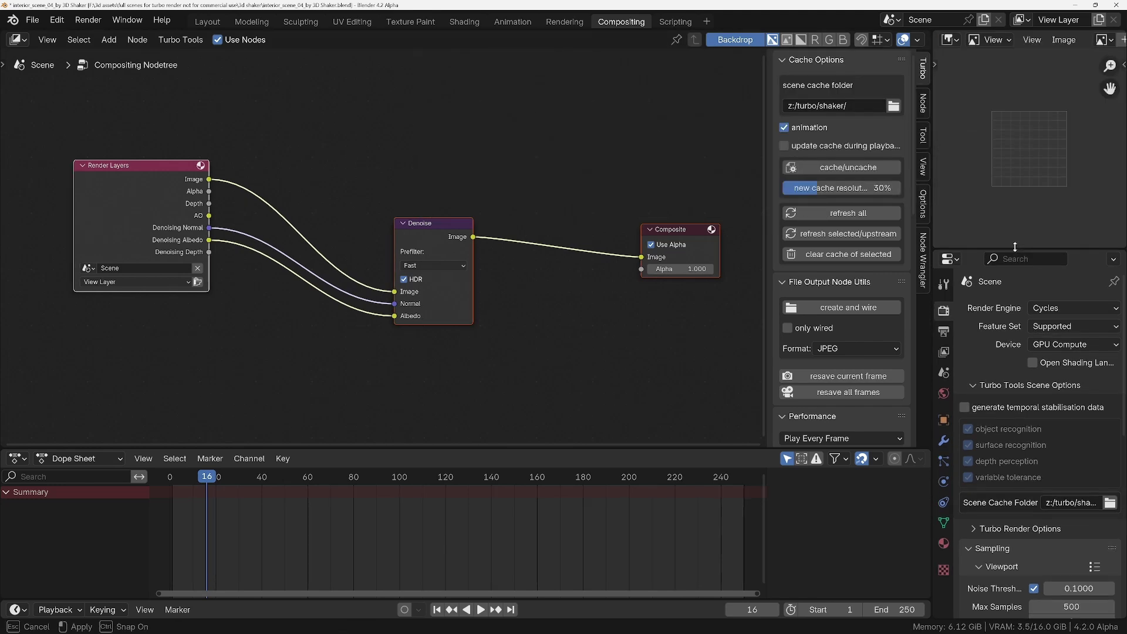
pyautogui.click(1103, 40)
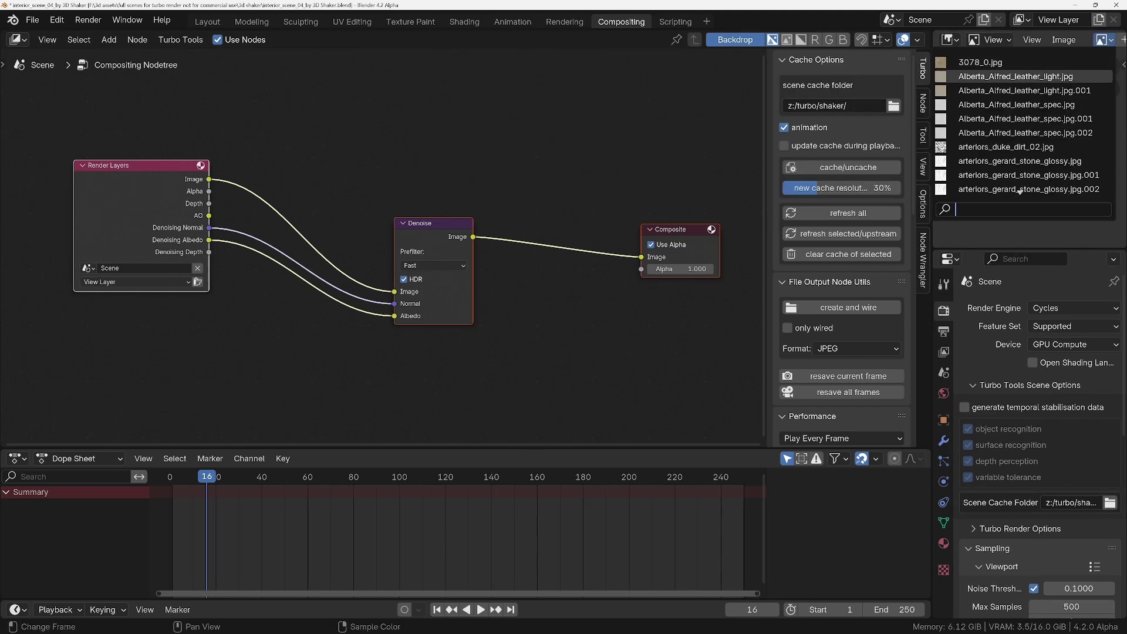
pyautogui.scroll(-5, 1019, 191)
pyautogui.click(998, 77)
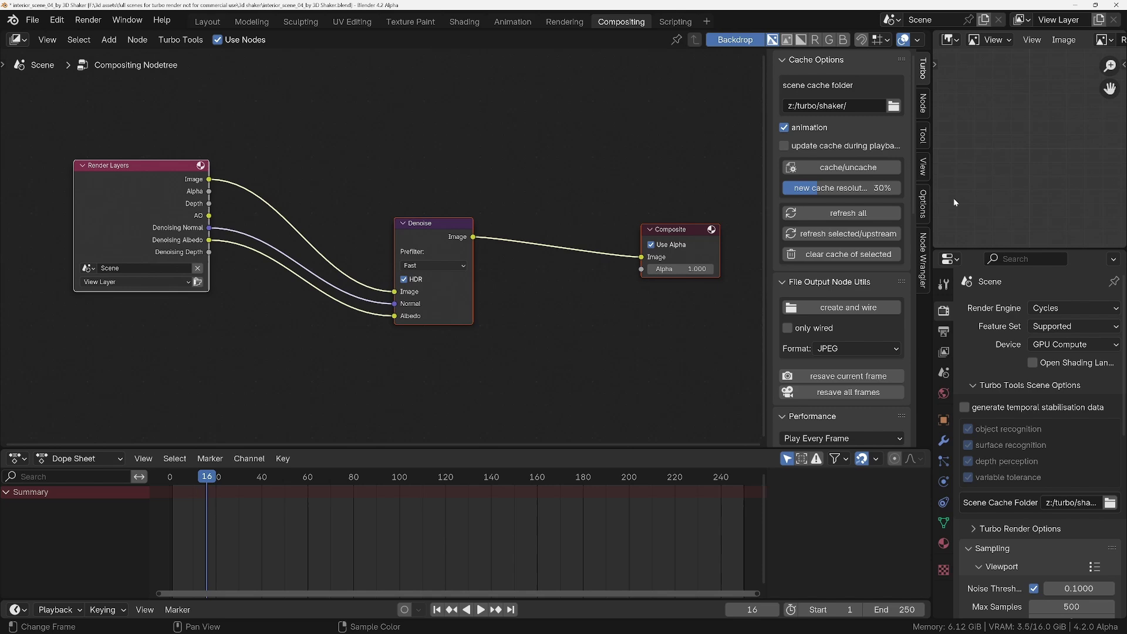
pyautogui.moveTo(932, 145); pyautogui.dragTo(759, 144)
# Step: Collapse Turbo Tools Scene Options and bring up the Render menu
pyautogui.click(810, 356)
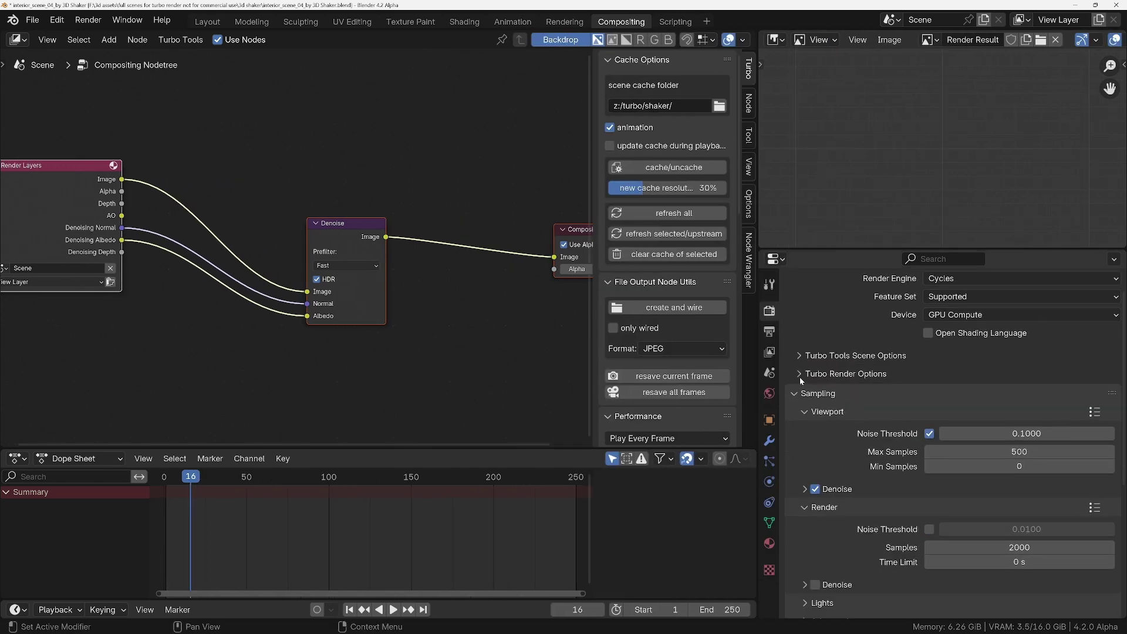
pyautogui.scroll(-3, 819, 461)
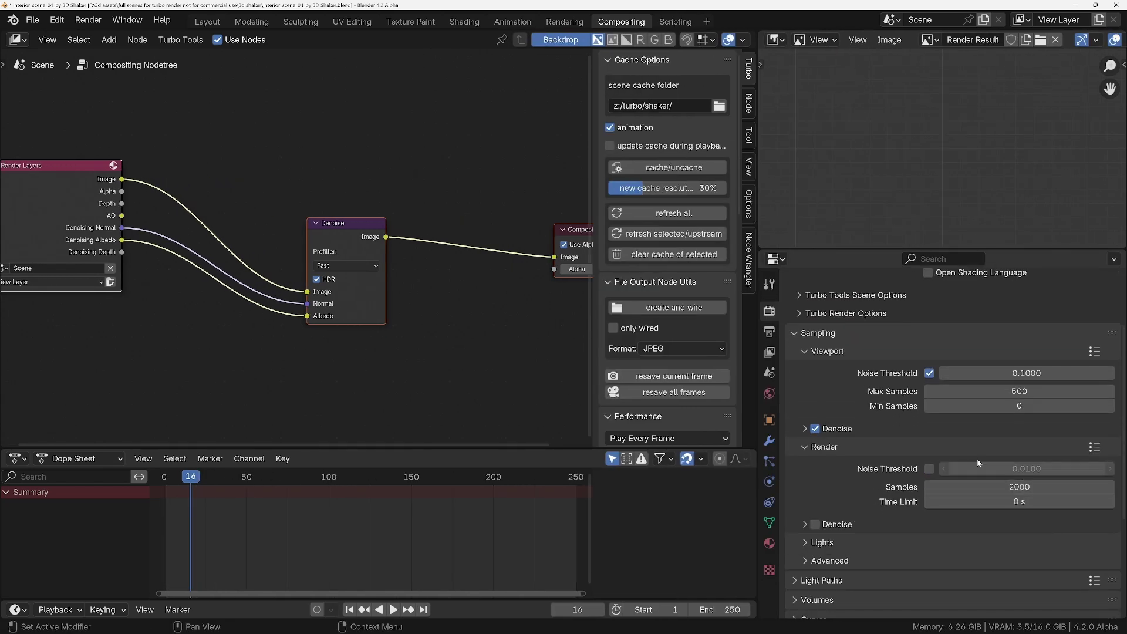
pyautogui.scroll(-1, 426, 336)
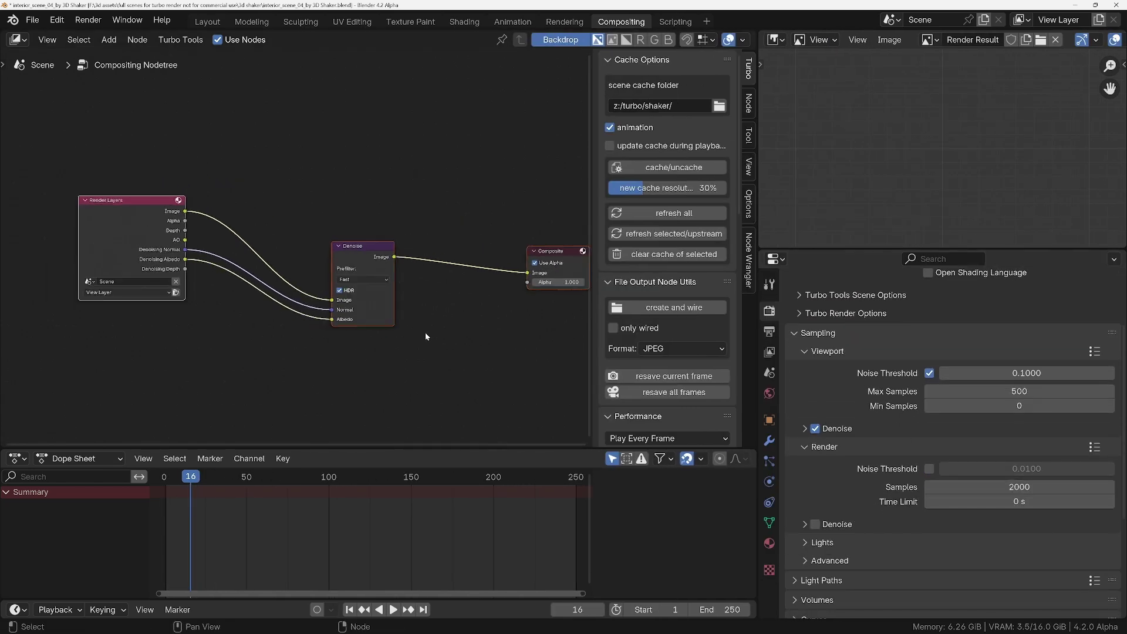
pyautogui.click(85, 26)
# Step: Render the frame and name its render slot '2000 oidn'
pyautogui.click(139, 37)
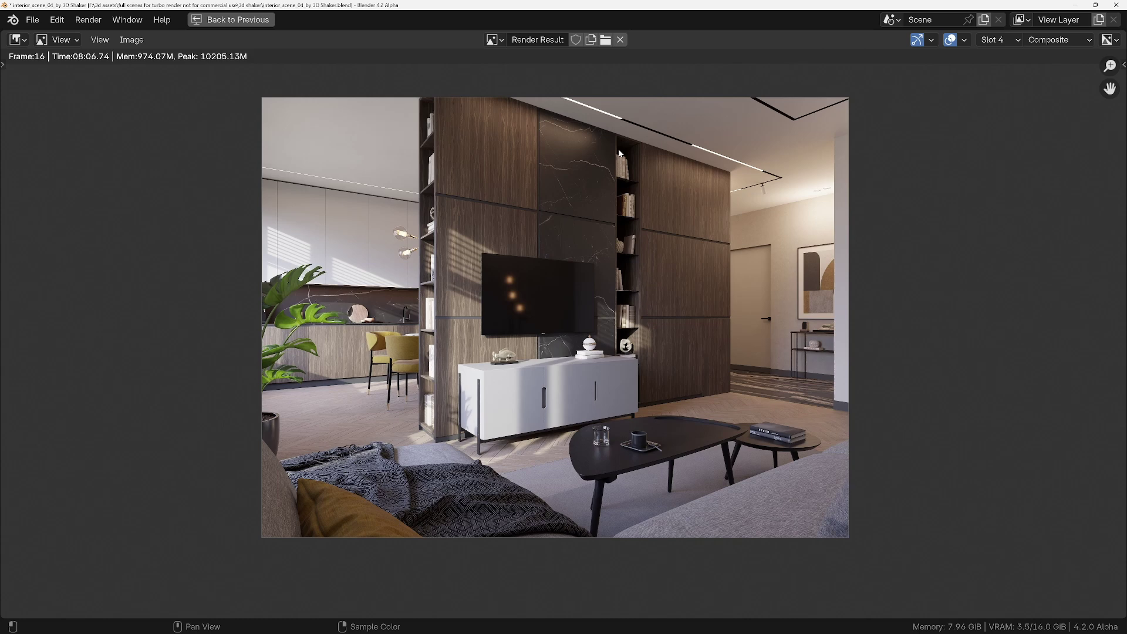
pyautogui.write('n2000 oidn')
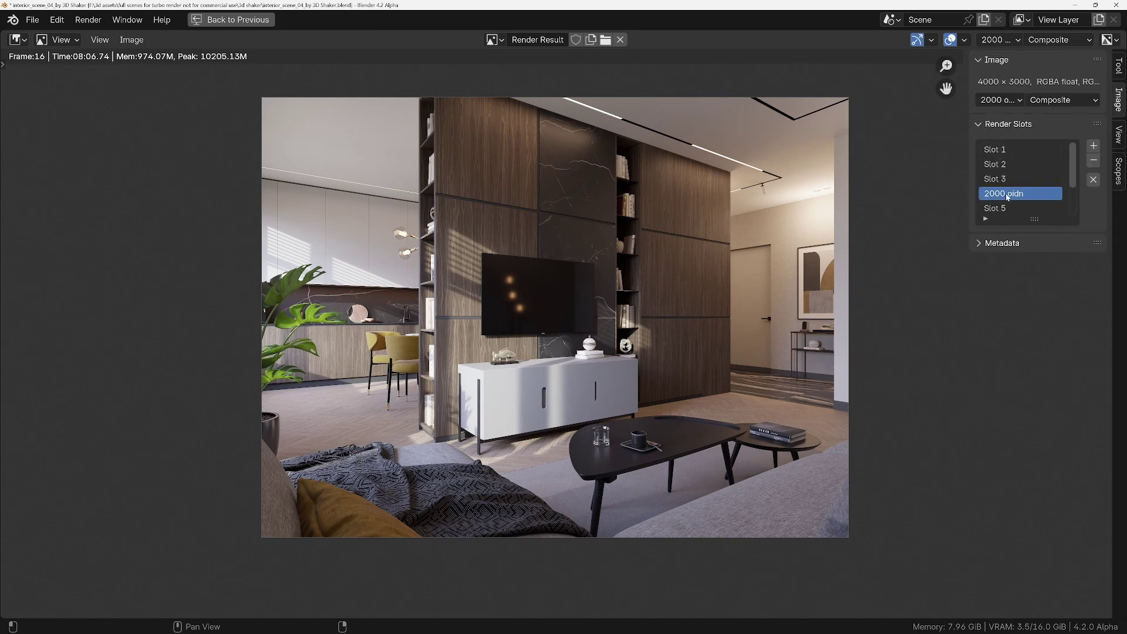
pyautogui.press('Return')
pyautogui.keyDown('ctrl'); pyautogui.scroll(3, 1083, 163); pyautogui.keyUp('ctrl')
pyautogui.keyDown('ctrl'); pyautogui.scroll(-3, 1051, 167); pyautogui.keyUp('ctrl')
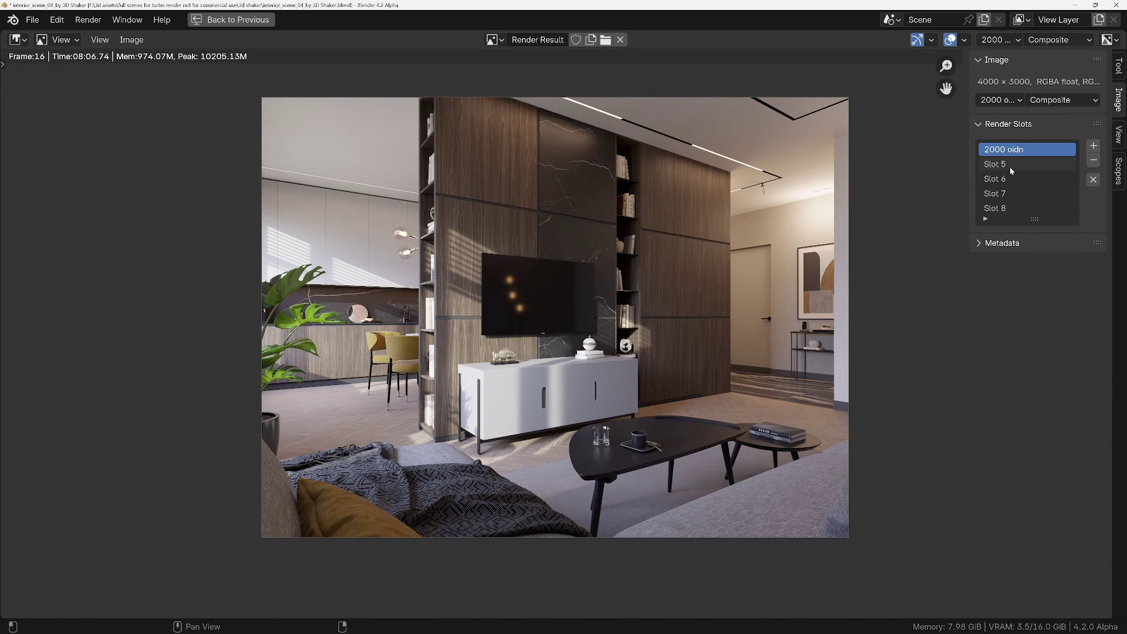
# Step: Check the empty Slot 5, return to '2000 oidn', and exit the render view
pyautogui.click(1010, 167)
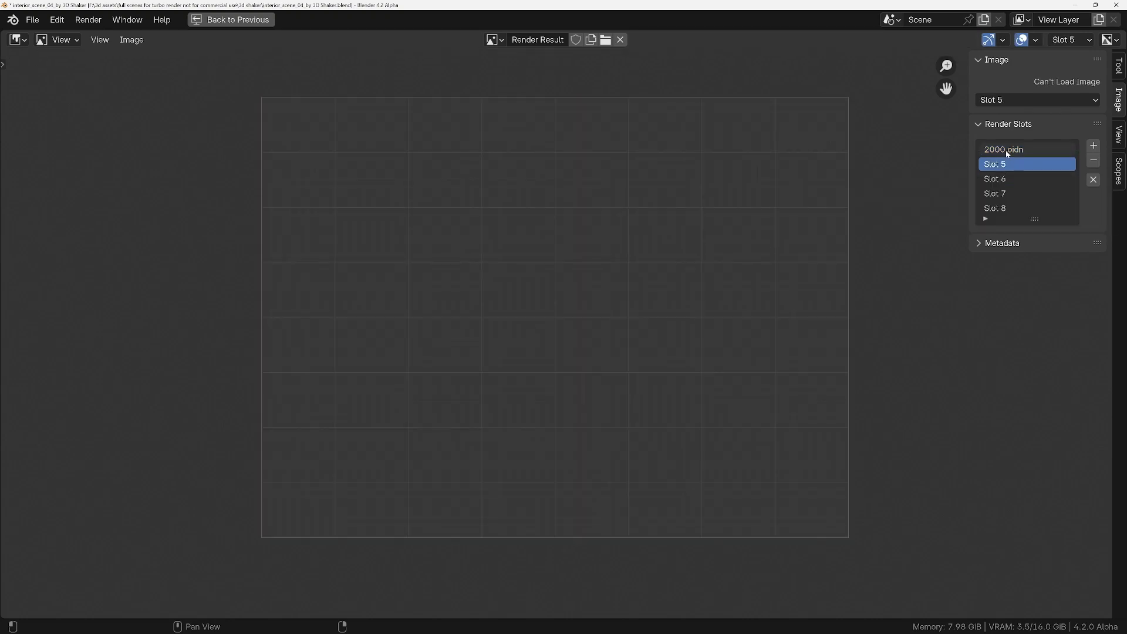
pyautogui.click(1004, 149)
pyautogui.press('Escape')
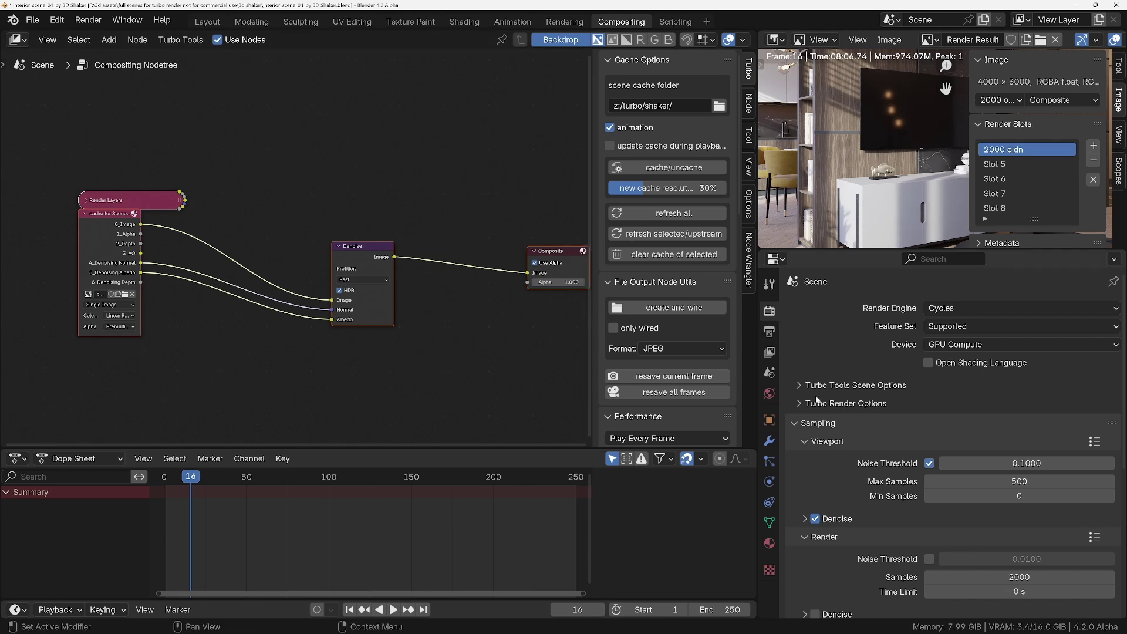
# Step: Expand Turbo Render Options, turn on Turbo Render, and enable Interior/Heavy GI
pyautogui.scroll(-4, 876, 409)
pyautogui.scroll(3, 876, 410)
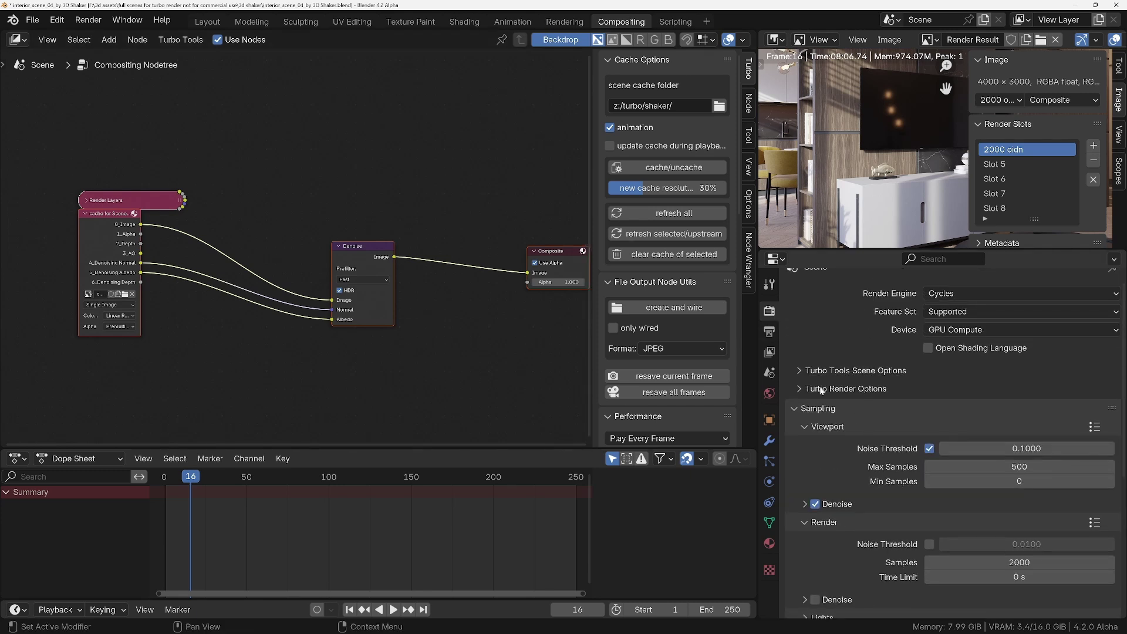
pyautogui.click(798, 389)
pyautogui.scroll(-3, 850, 505)
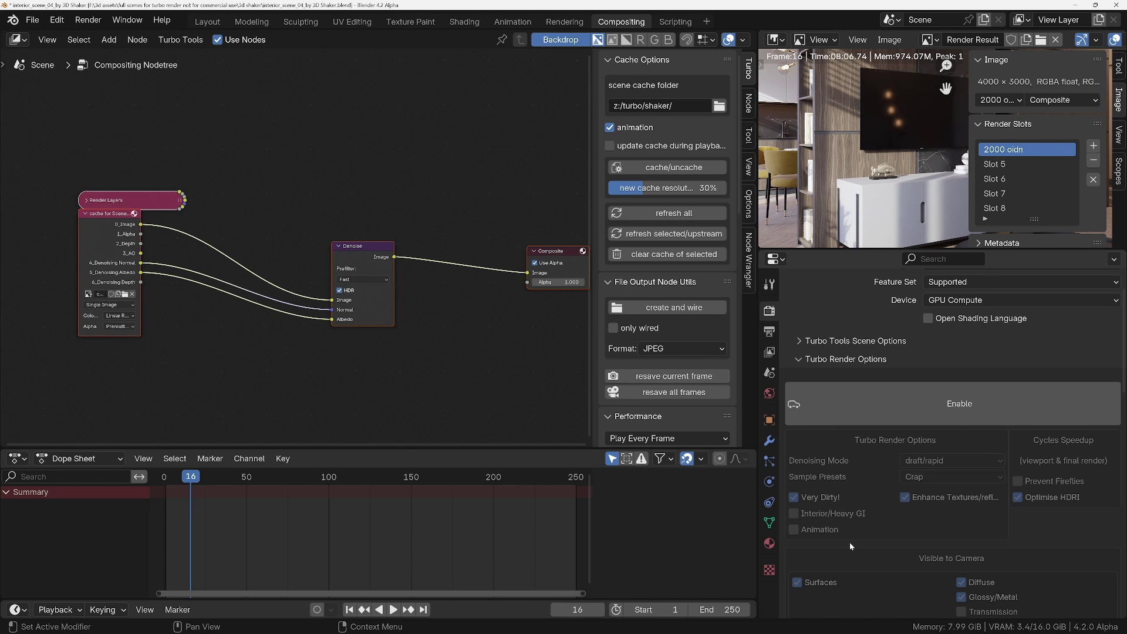
pyautogui.click(966, 357)
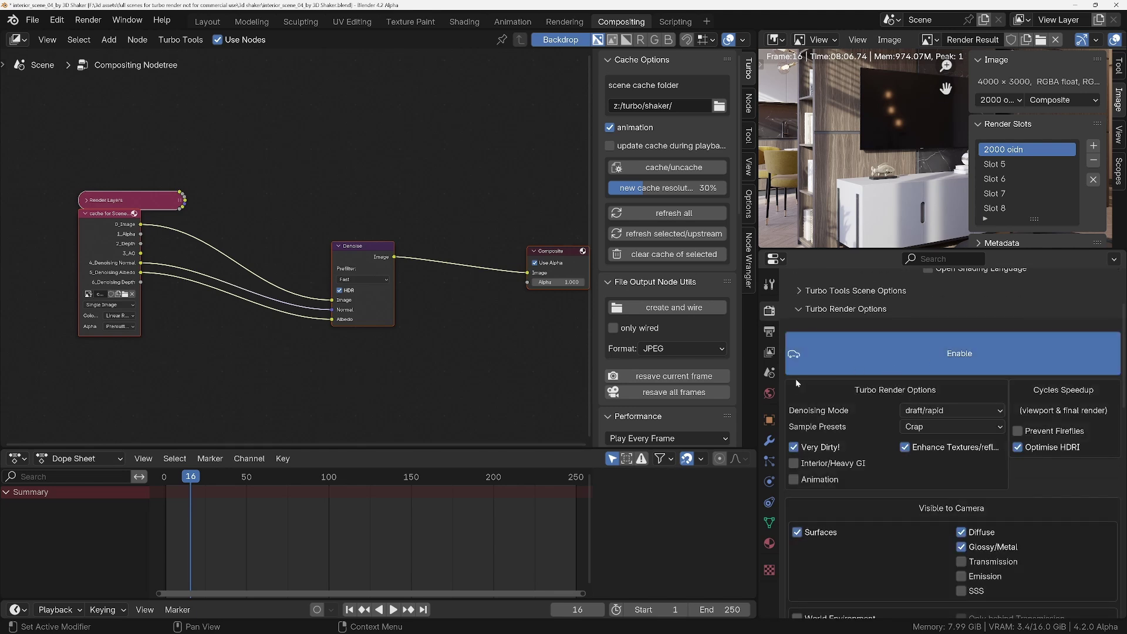
pyautogui.click(794, 464)
pyautogui.scroll(-4, 855, 479)
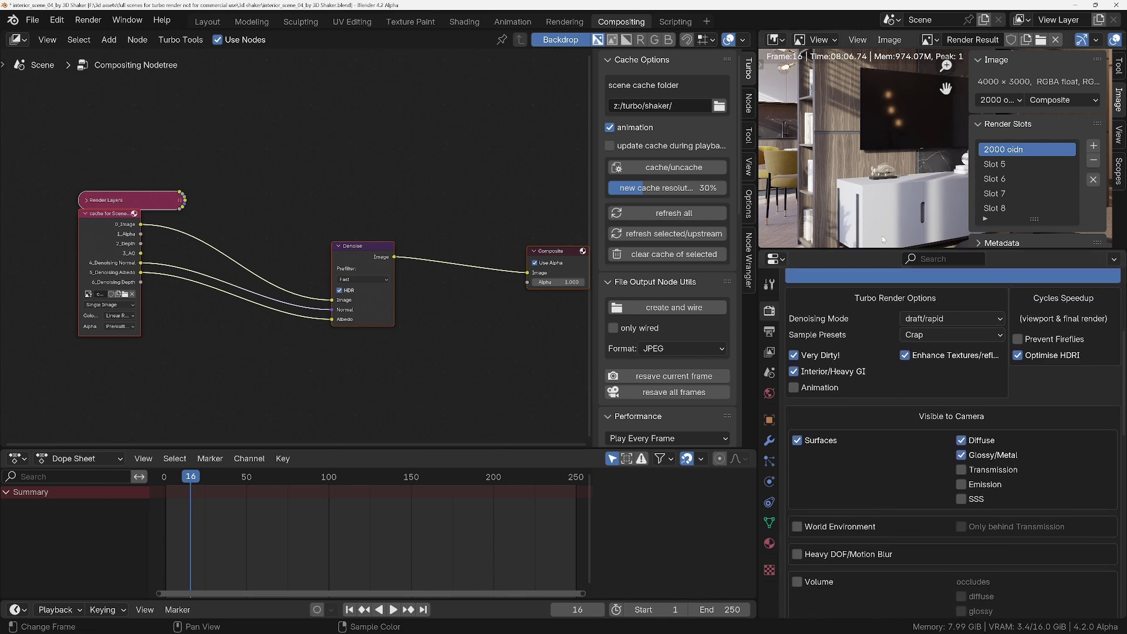
# Step: Pan the render preview across the wall lamps, TV and sideboard
pyautogui.moveTo(888, 133); pyautogui.dragTo(823, 140, button='middle')
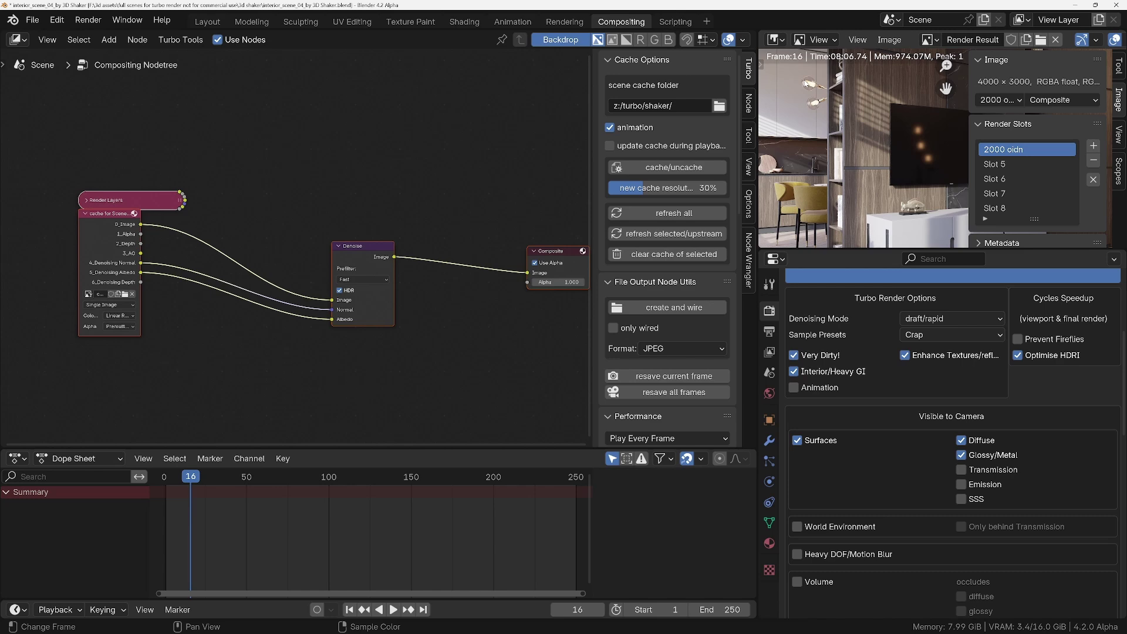
pyautogui.scroll(2, 814, 104)
pyautogui.scroll(-3, 857, 152)
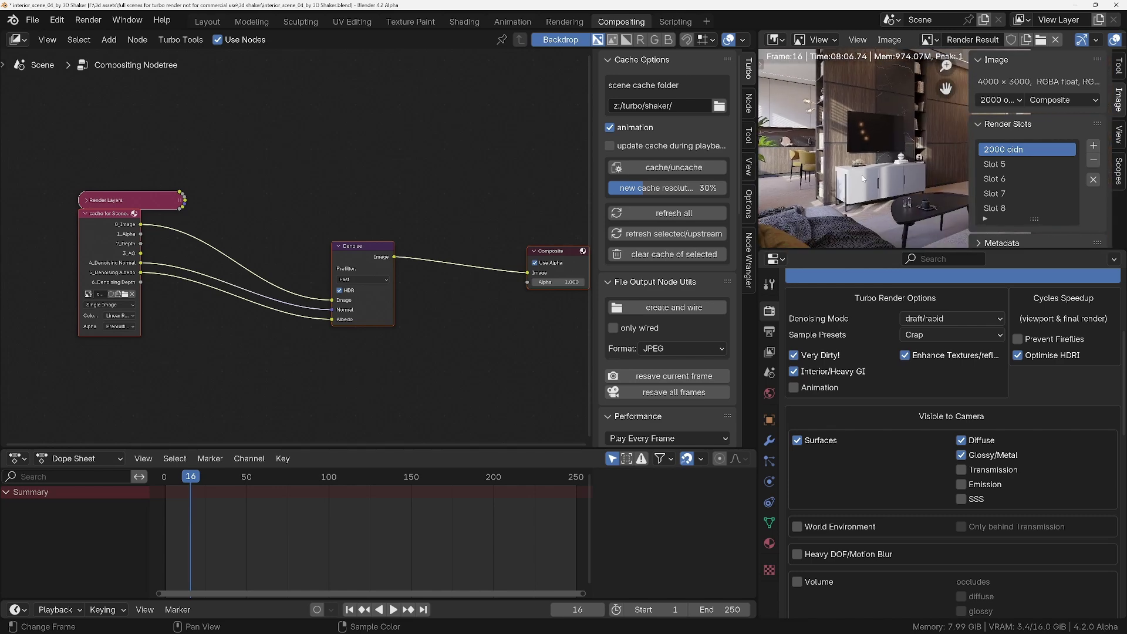
pyautogui.scroll(2, 905, 207)
pyautogui.scroll(-2, 886, 164)
pyautogui.scroll(2, 871, 115)
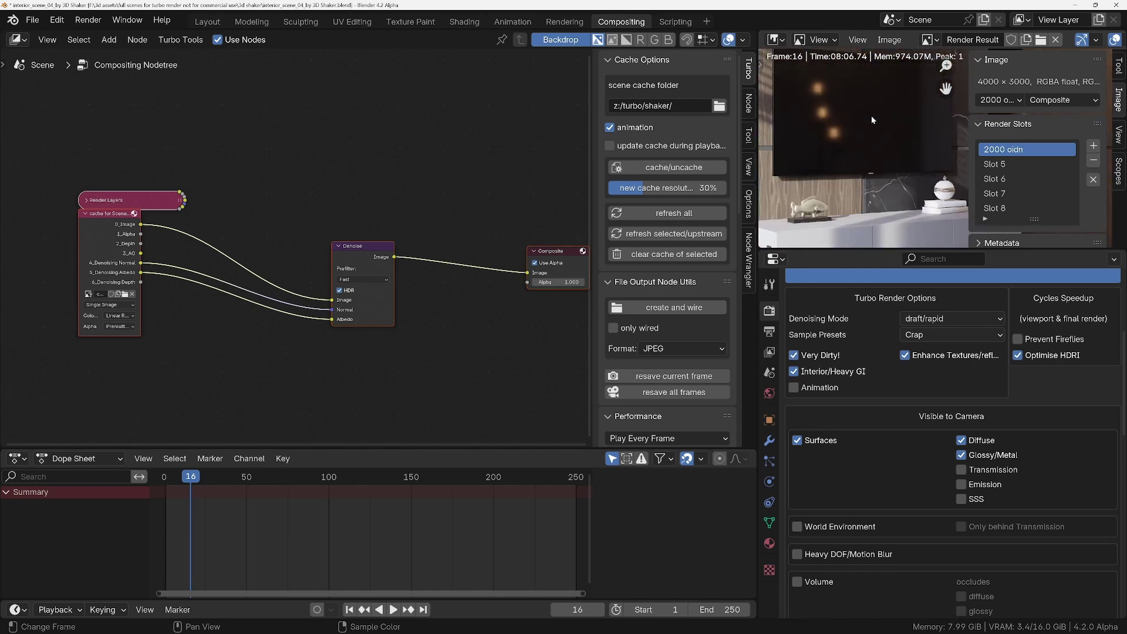
pyautogui.scroll(-2, 861, 132)
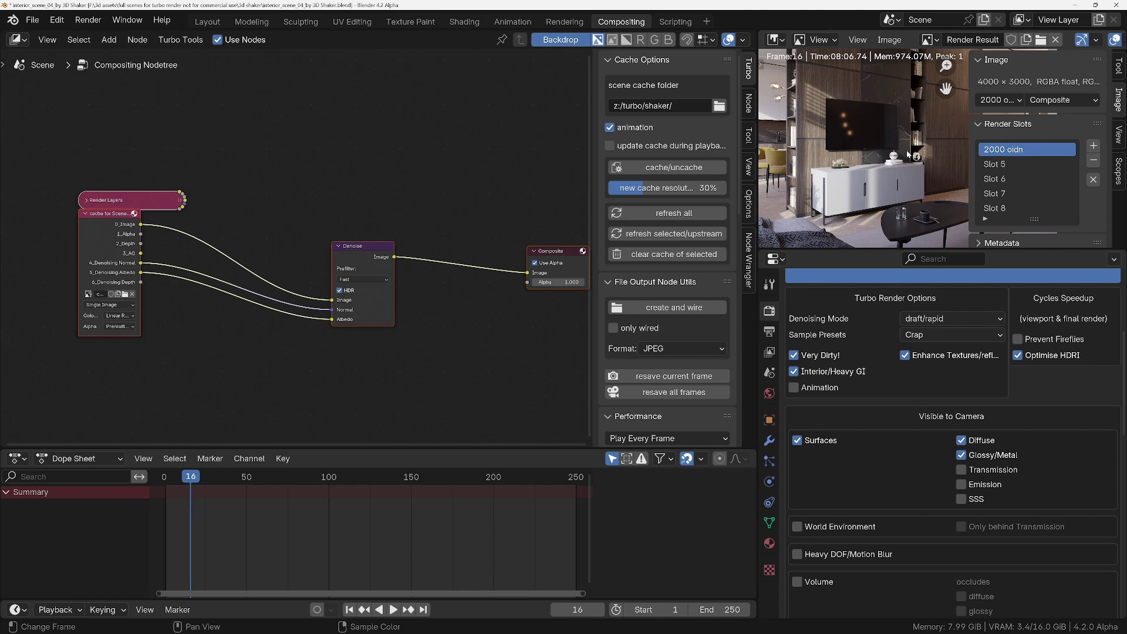
pyautogui.scroll(3, 921, 153)
pyautogui.moveTo(920, 154); pyautogui.dragTo(880, 119, button='middle')
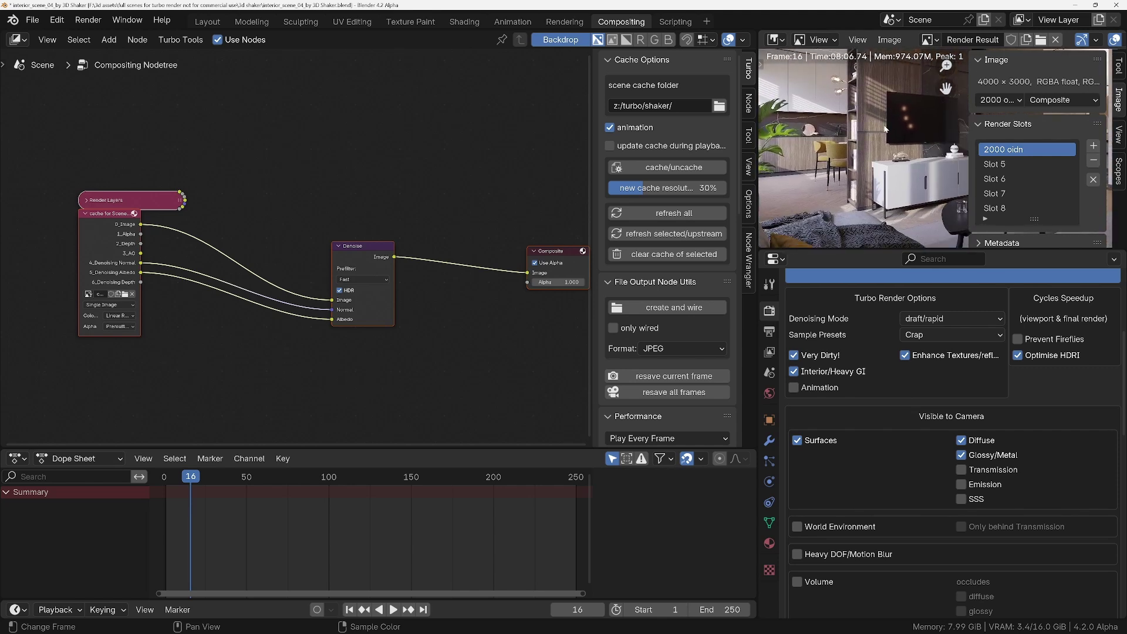
# Step: Tick Transmission under Visible to Camera in Turbo Render Options
pyautogui.click(961, 470)
pyautogui.scroll(-1, 880, 495)
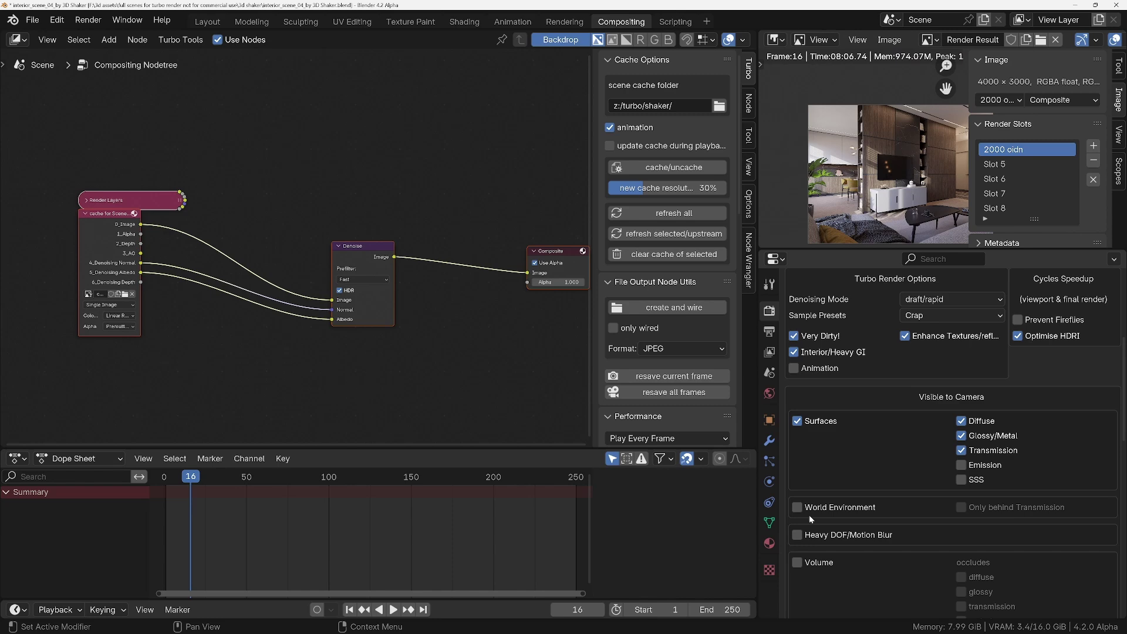
pyautogui.scroll(-8, 851, 552)
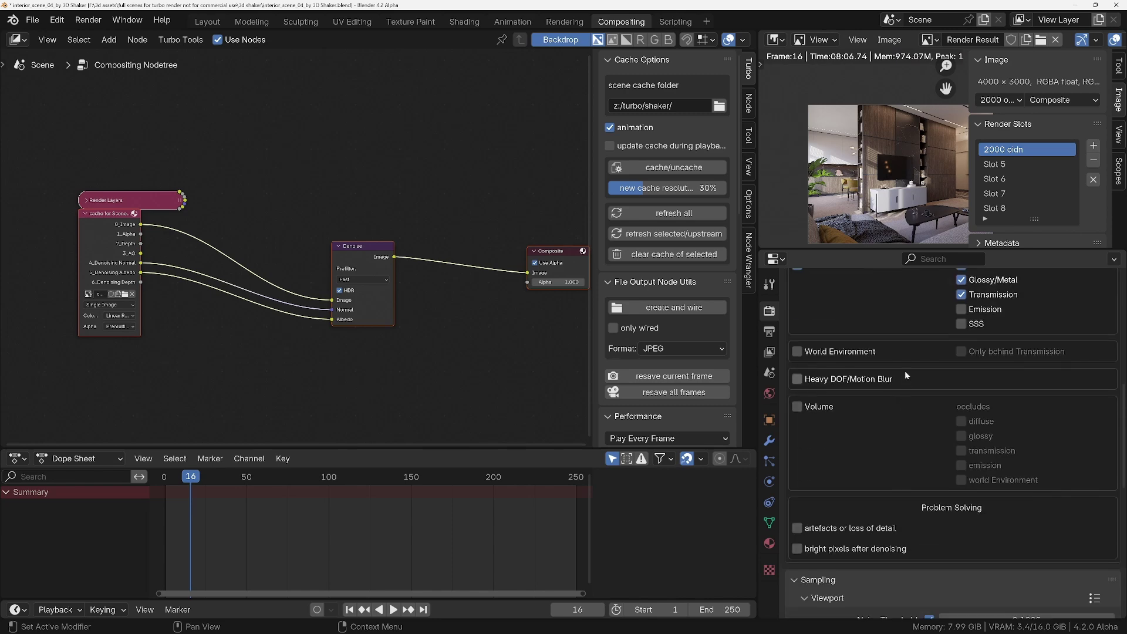
pyautogui.scroll(3, 833, 163)
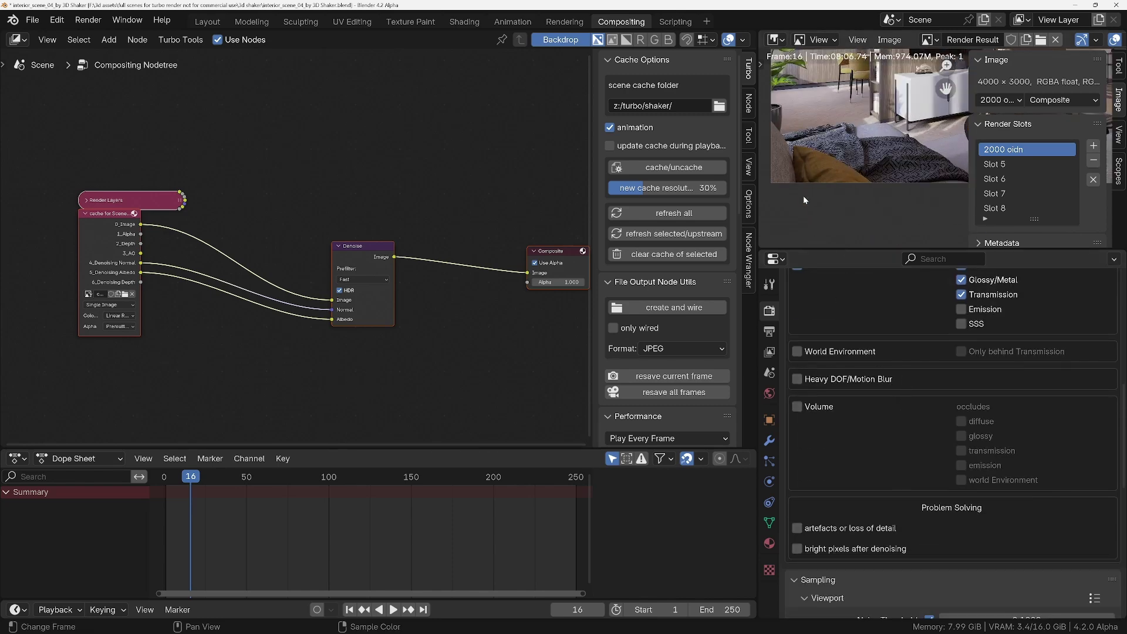
pyautogui.scroll(2, 803, 179)
pyautogui.scroll(-2, 802, 180)
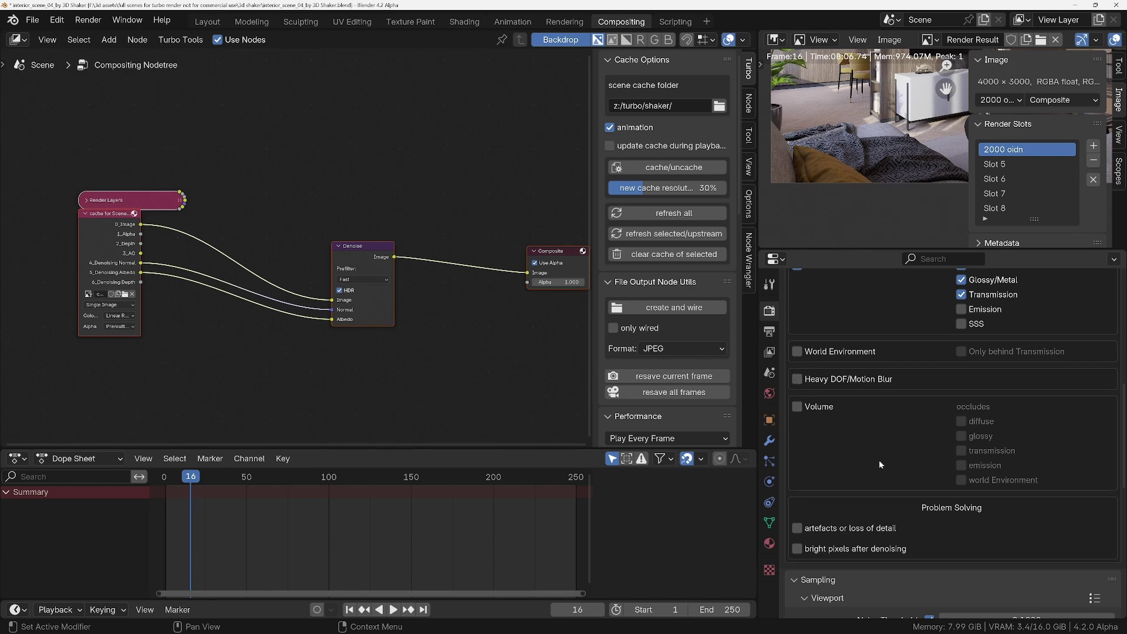
pyautogui.scroll(-5, 853, 424)
pyautogui.scroll(8, 853, 423)
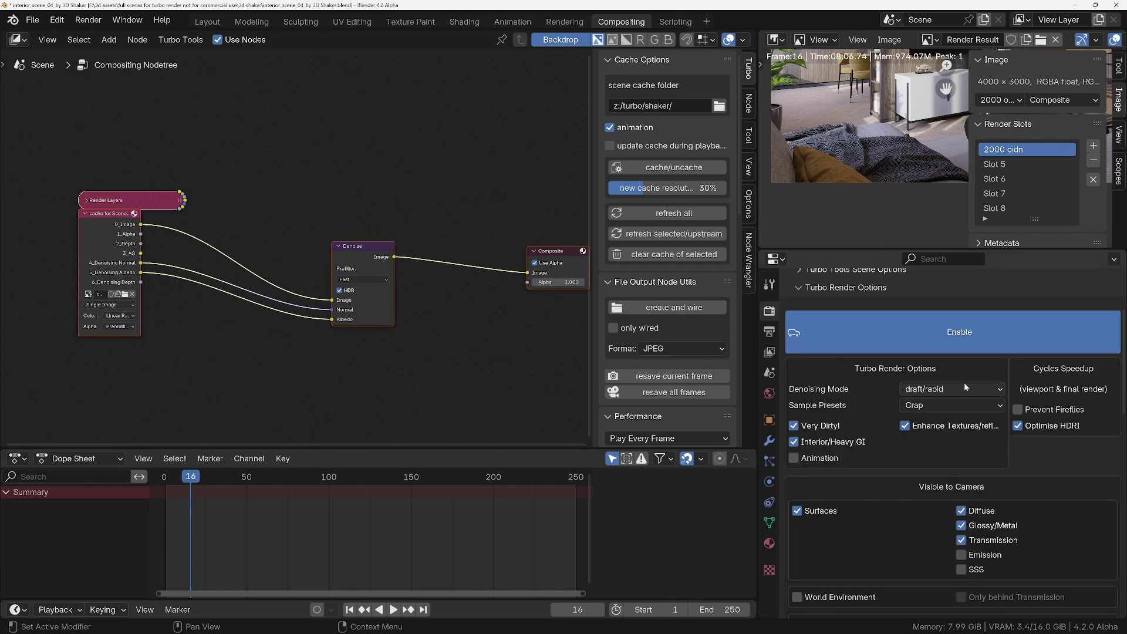
pyautogui.click(963, 384)
pyautogui.click(912, 437)
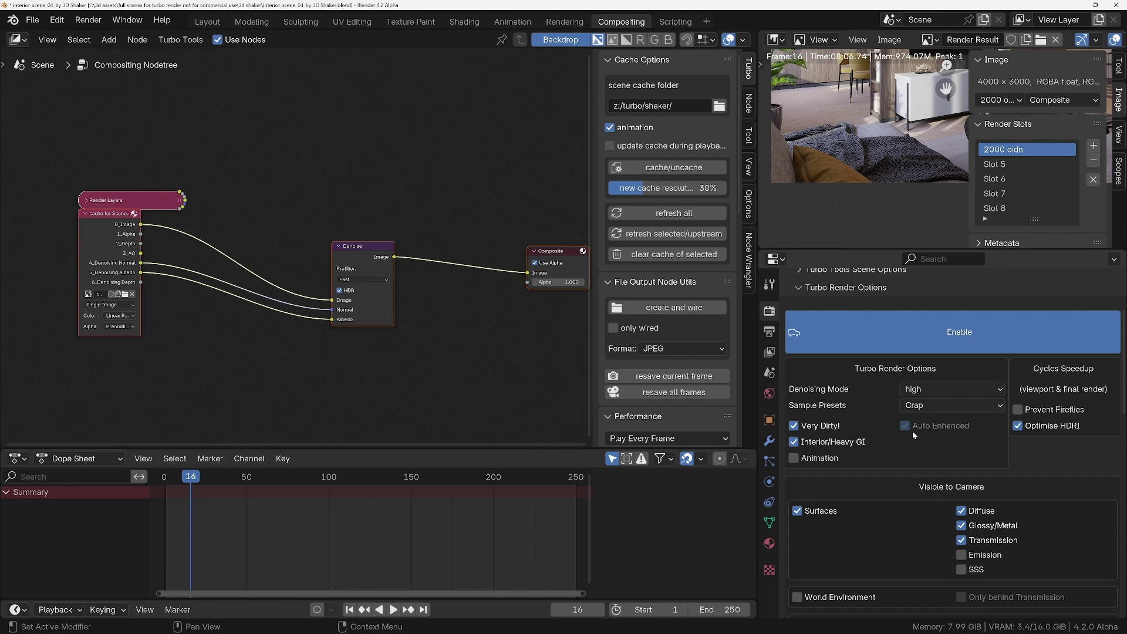
pyautogui.click(768, 332)
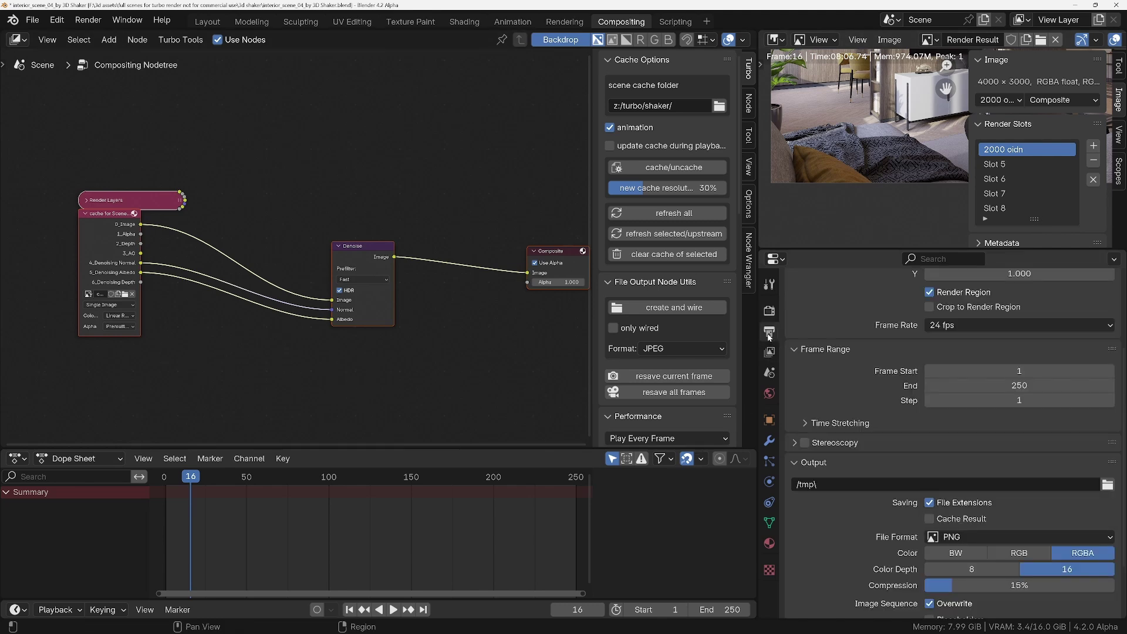
pyautogui.scroll(-1, 988, 437)
pyautogui.scroll(6, 987, 437)
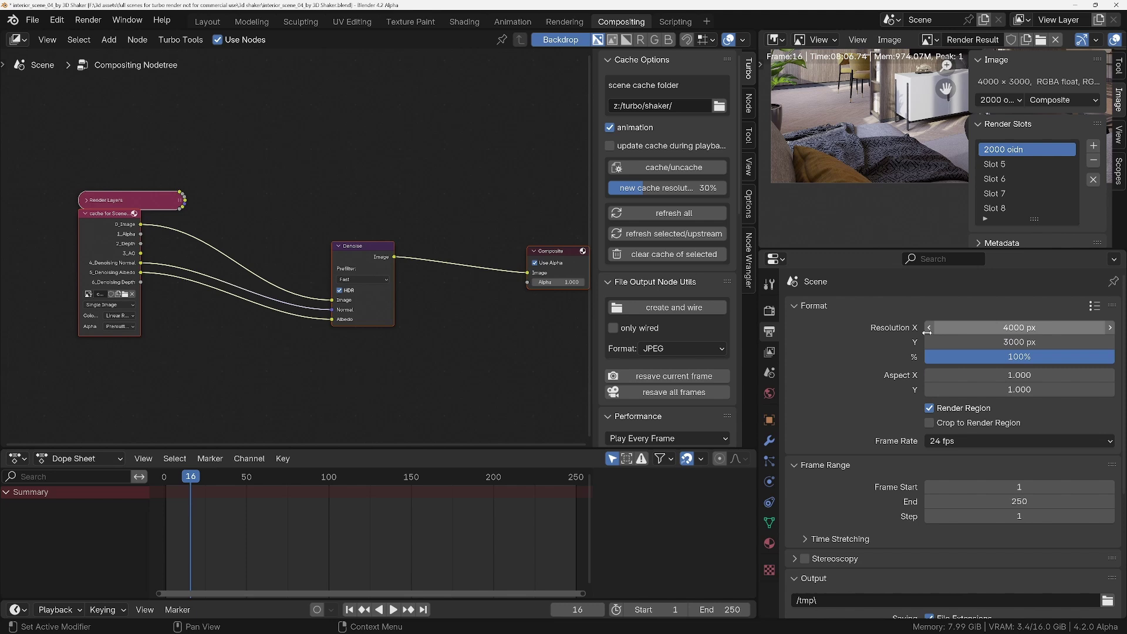
pyautogui.click(769, 311)
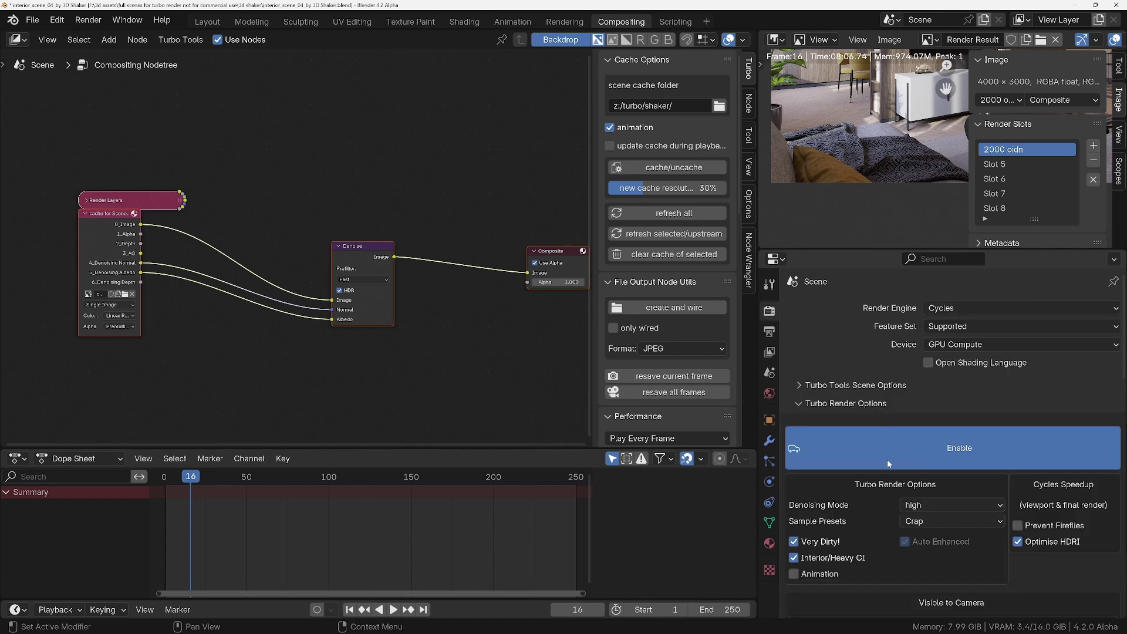
pyautogui.scroll(-5, 889, 464)
pyautogui.click(957, 383)
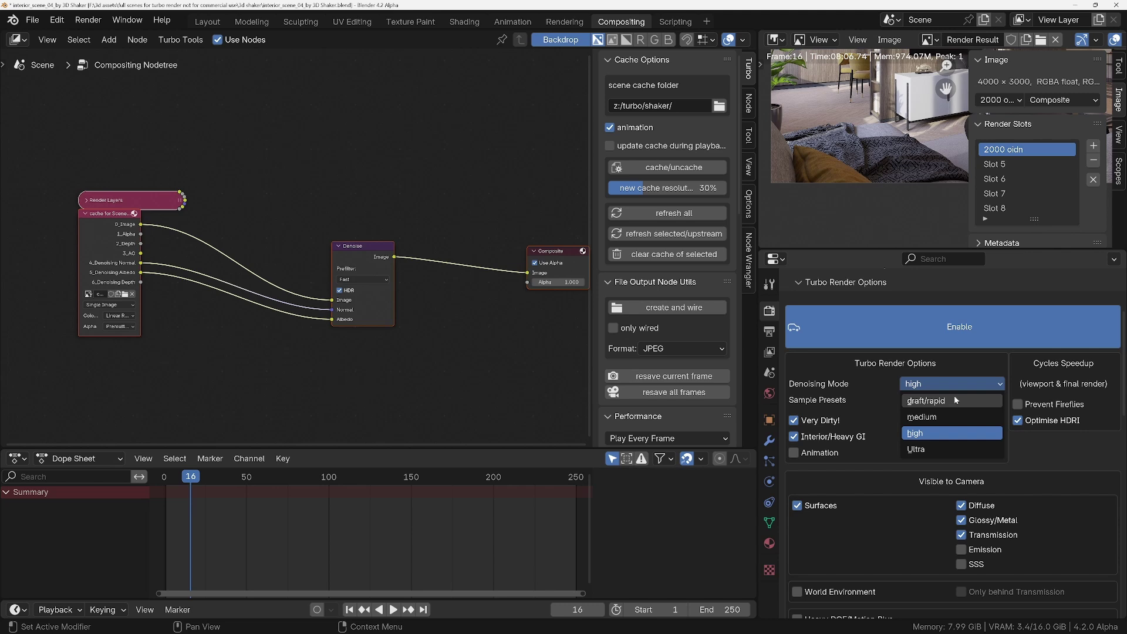
pyautogui.click(922, 403)
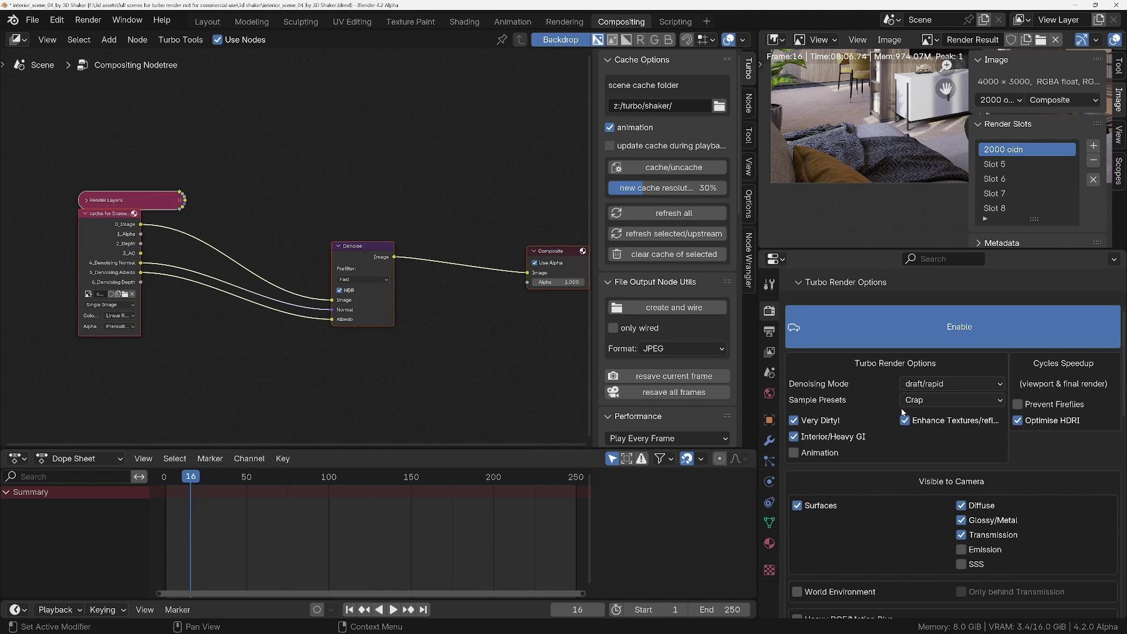
# Step: Rename the empty Slot 5 render slot to 'draft crap'
pyautogui.click(952, 384)
pyautogui.click(997, 164)
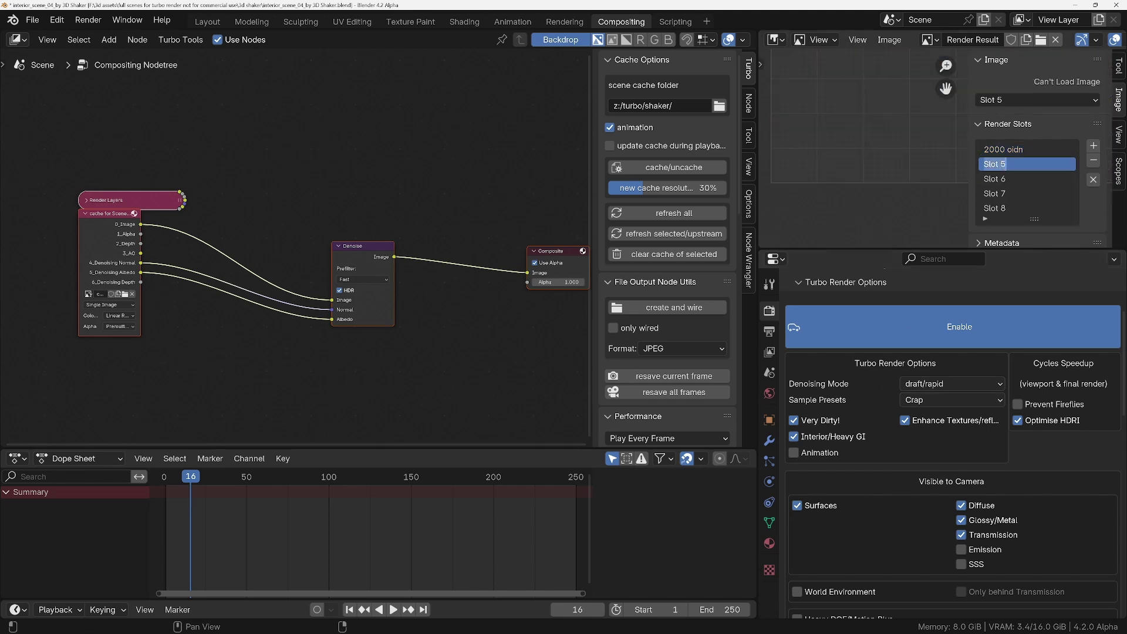
pyautogui.write('draft crap')
pyautogui.press('Return')
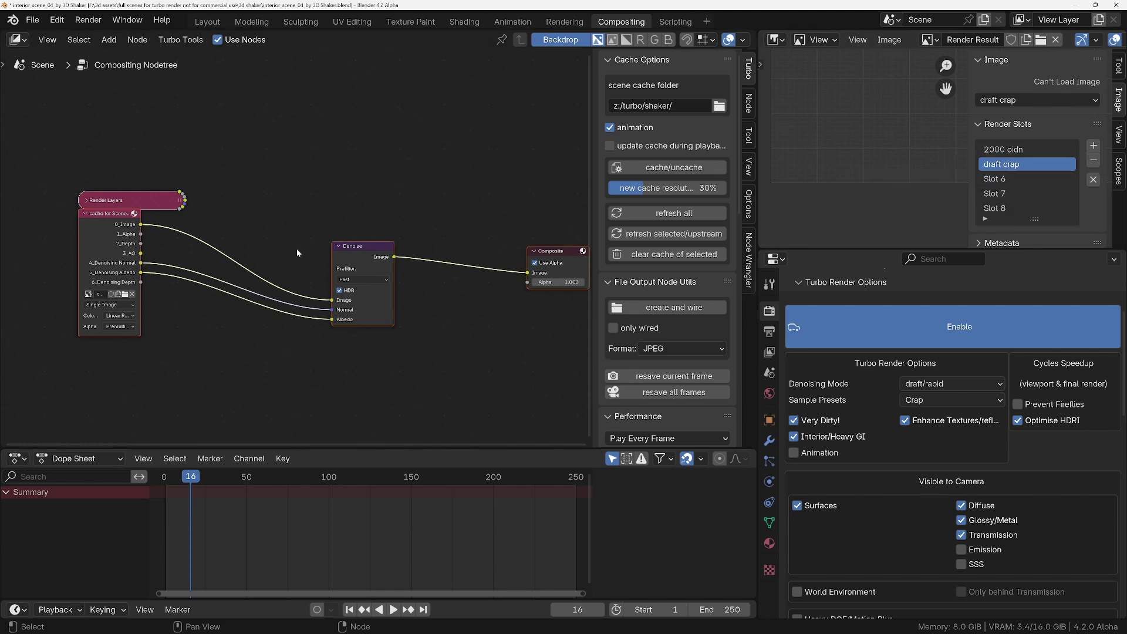
pyautogui.scroll(-1, 410, 209)
pyautogui.scroll(-3, 846, 162)
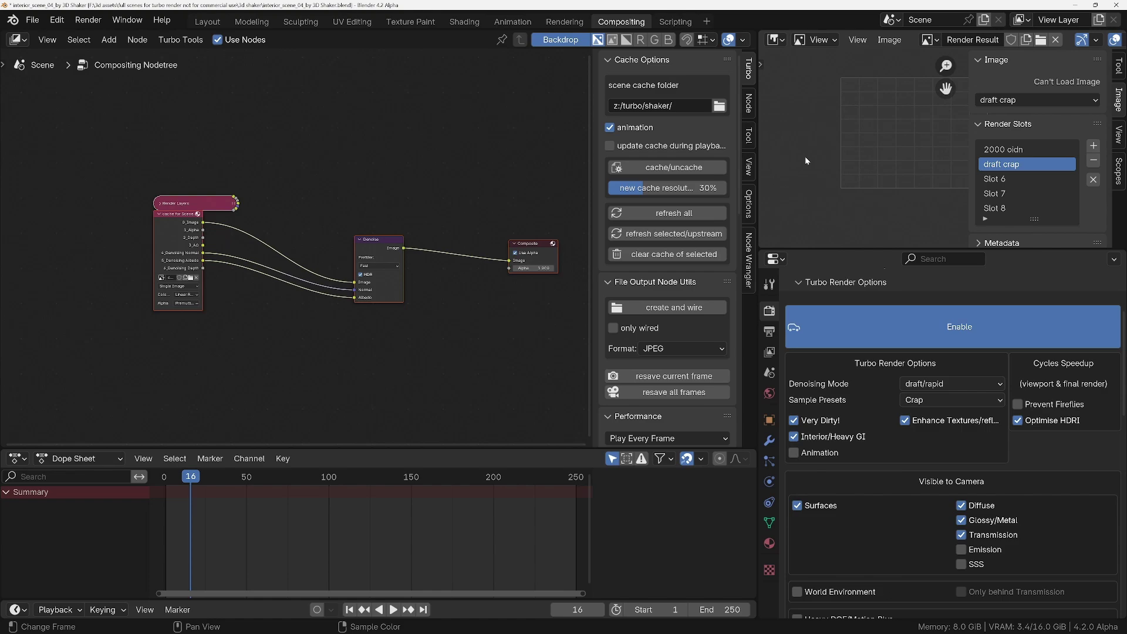
# Step: Render a Turbo Tools still into 'draft crap' and compare it against '2000 oidn'
pyautogui.click(88, 20)
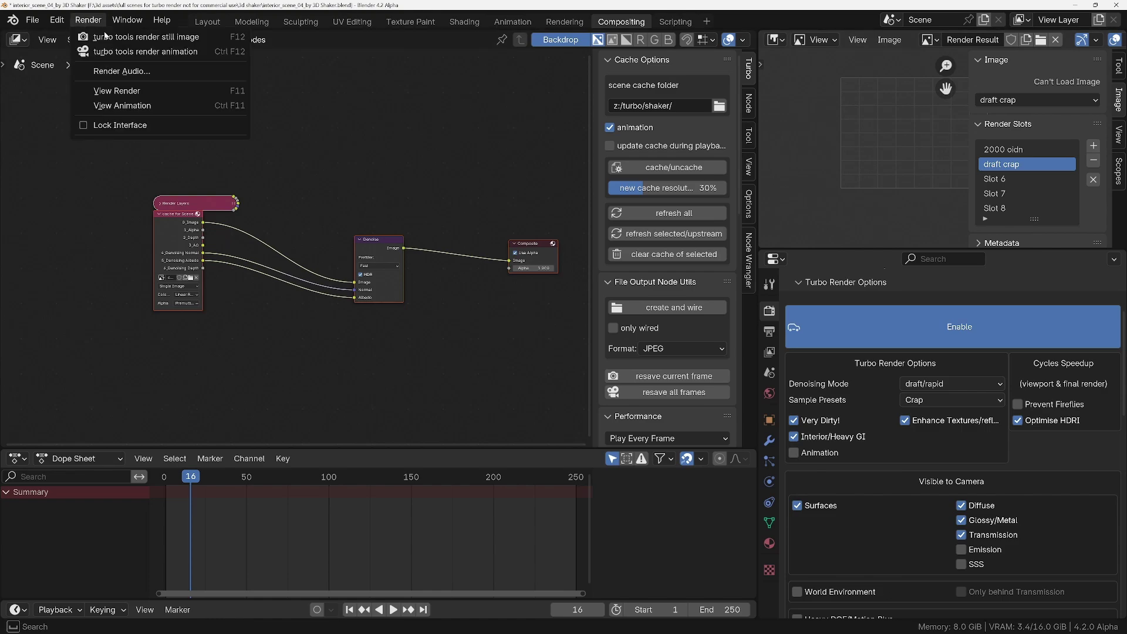
pyautogui.click(137, 37)
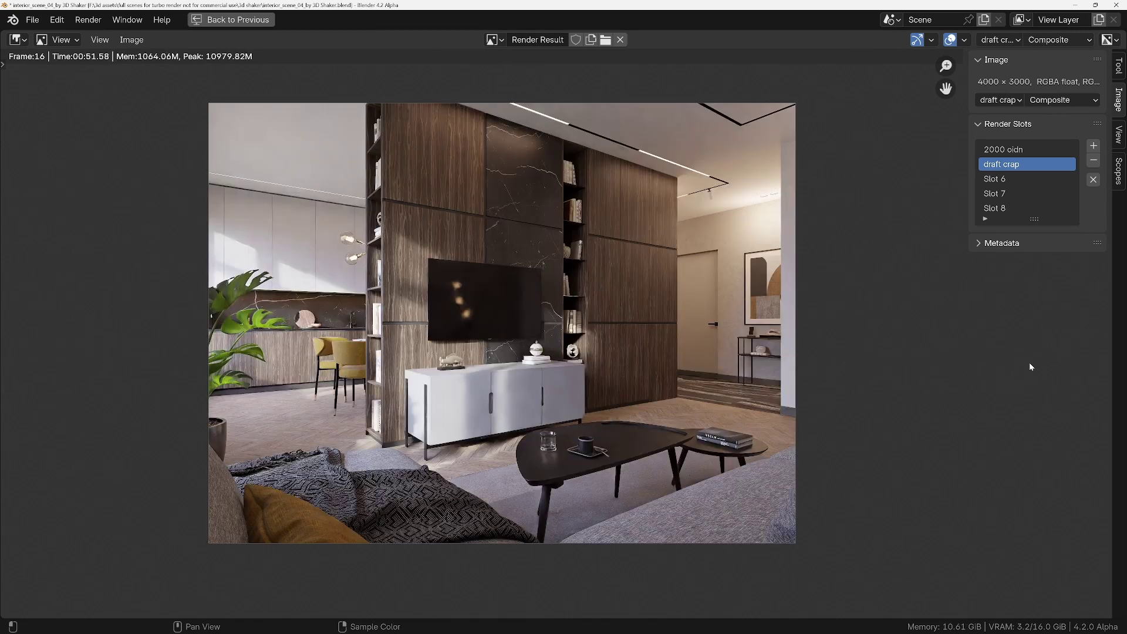
pyautogui.click(1004, 150)
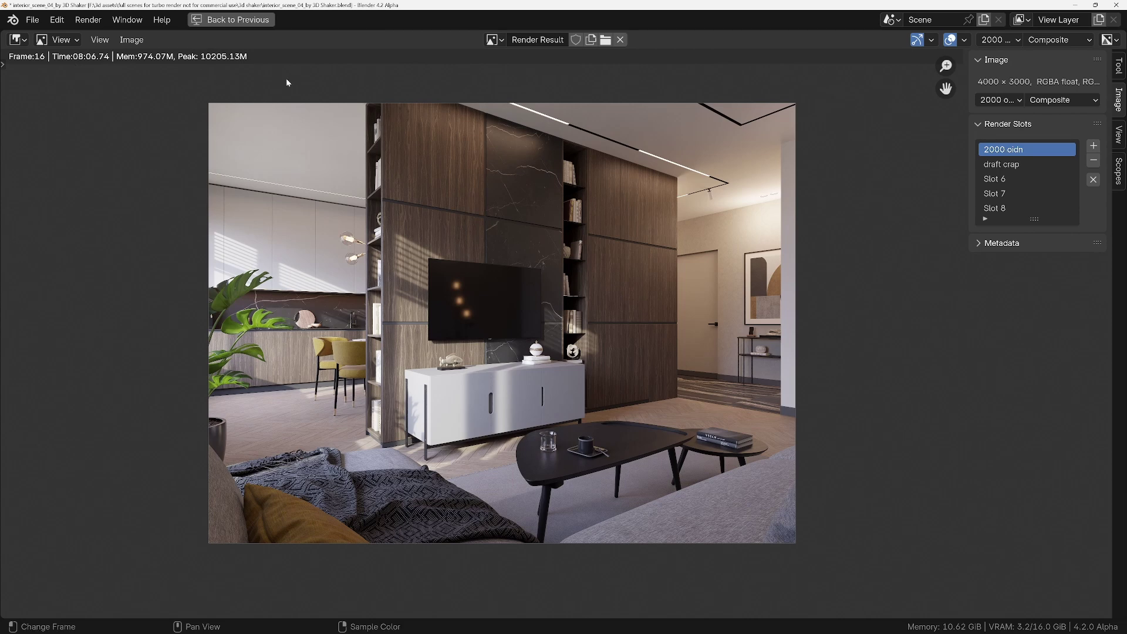
pyautogui.click(996, 166)
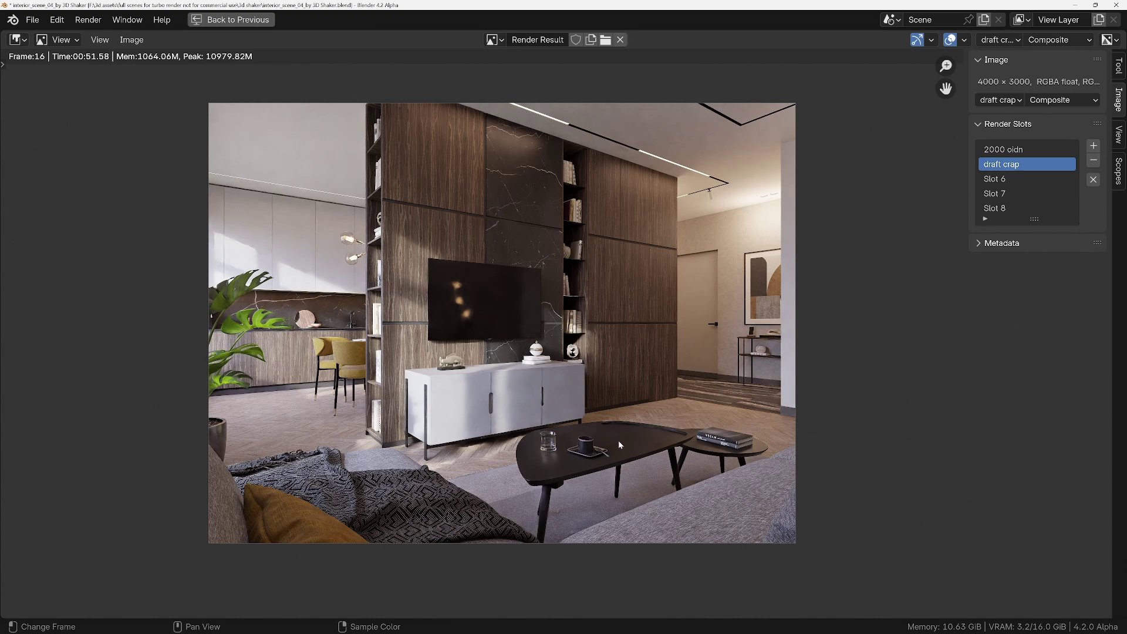
pyautogui.scroll(2, 618, 441)
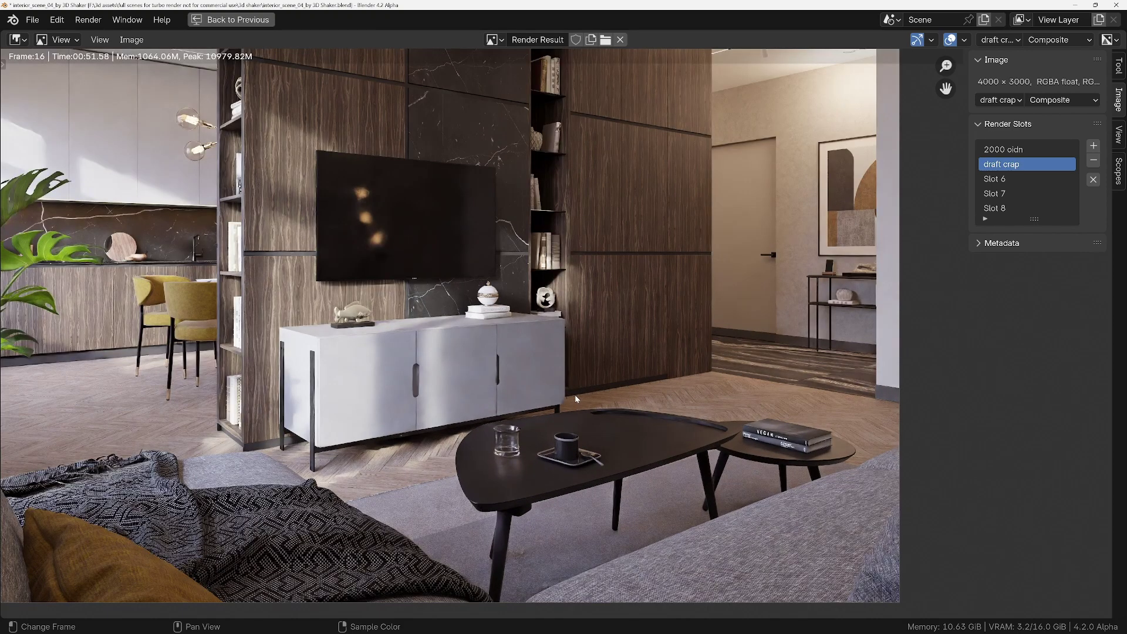
pyautogui.scroll(-2, 575, 397)
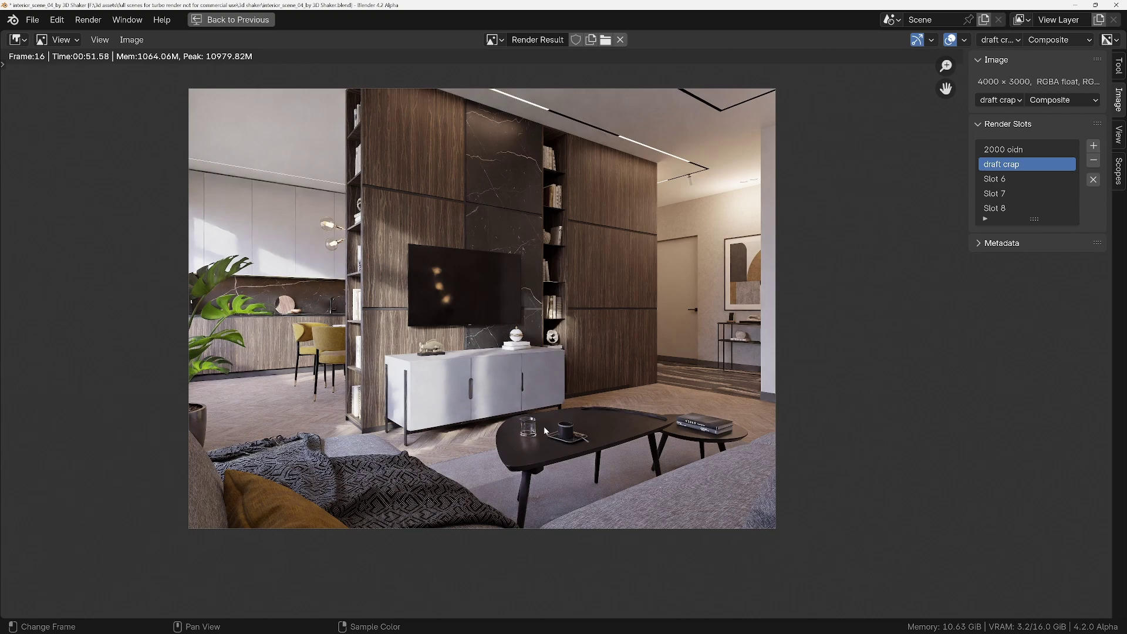
pyautogui.scroll(5, 530, 438)
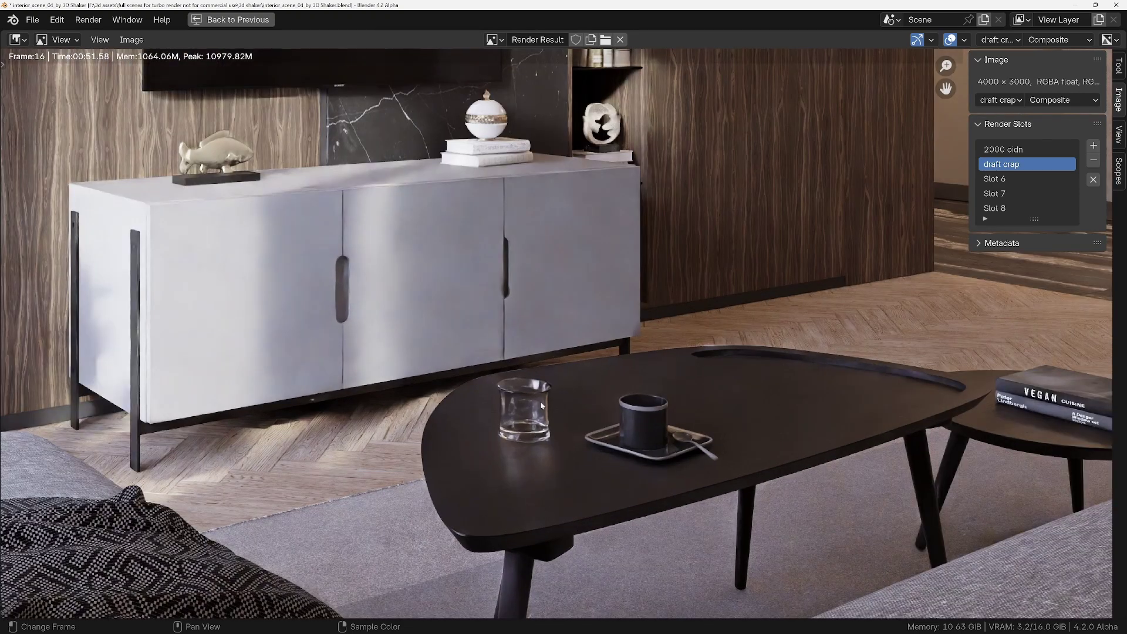
pyautogui.click(1008, 150)
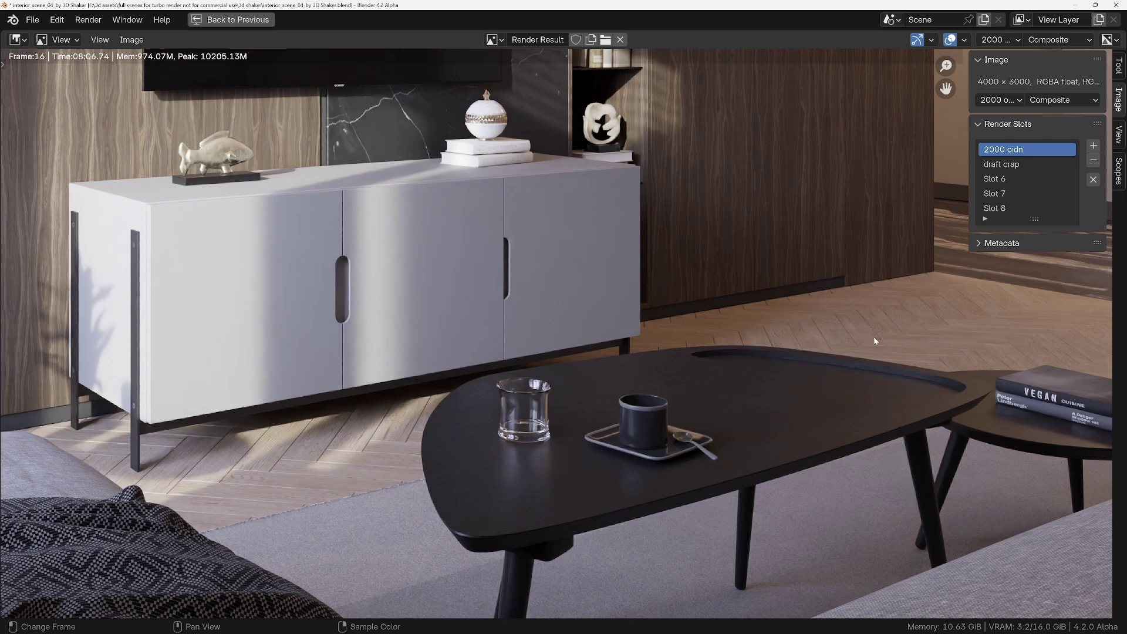
pyautogui.scroll(-5, 873, 339)
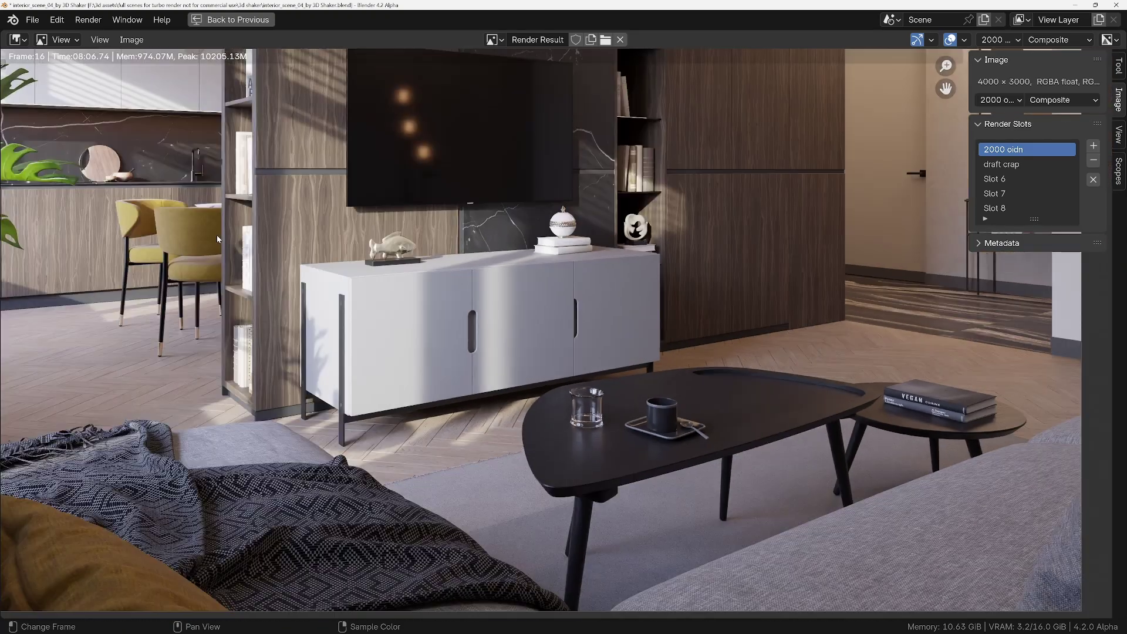
pyautogui.moveTo(223, 246); pyautogui.dragTo(482, 409, button='middle')
pyautogui.scroll(2, 825, 169)
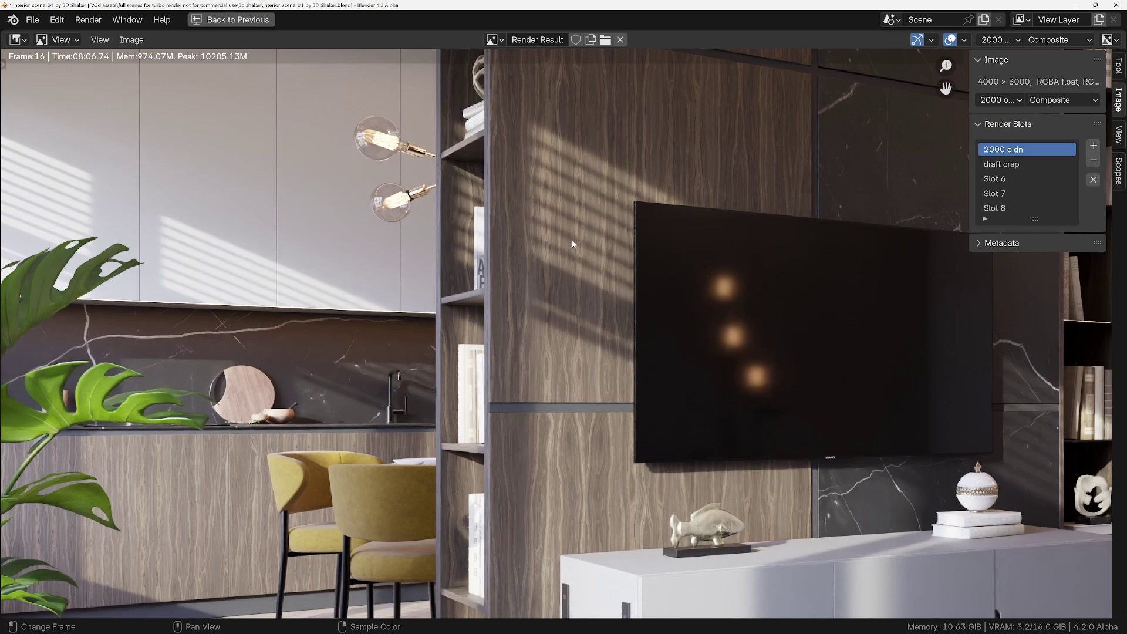
pyautogui.click(991, 165)
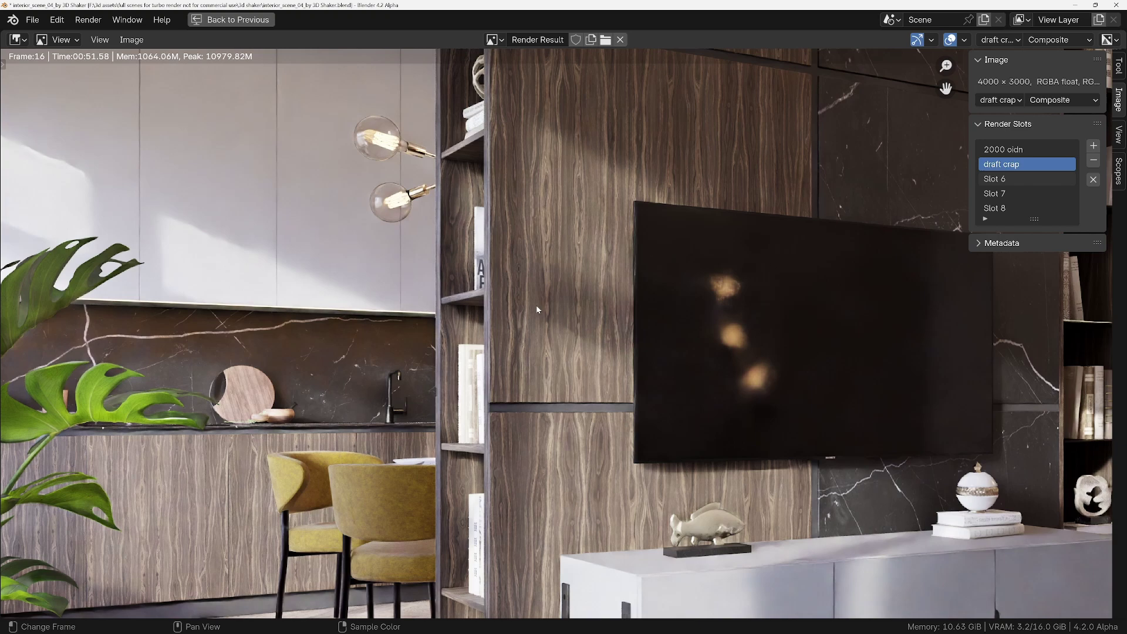
pyautogui.scroll(5, 518, 234)
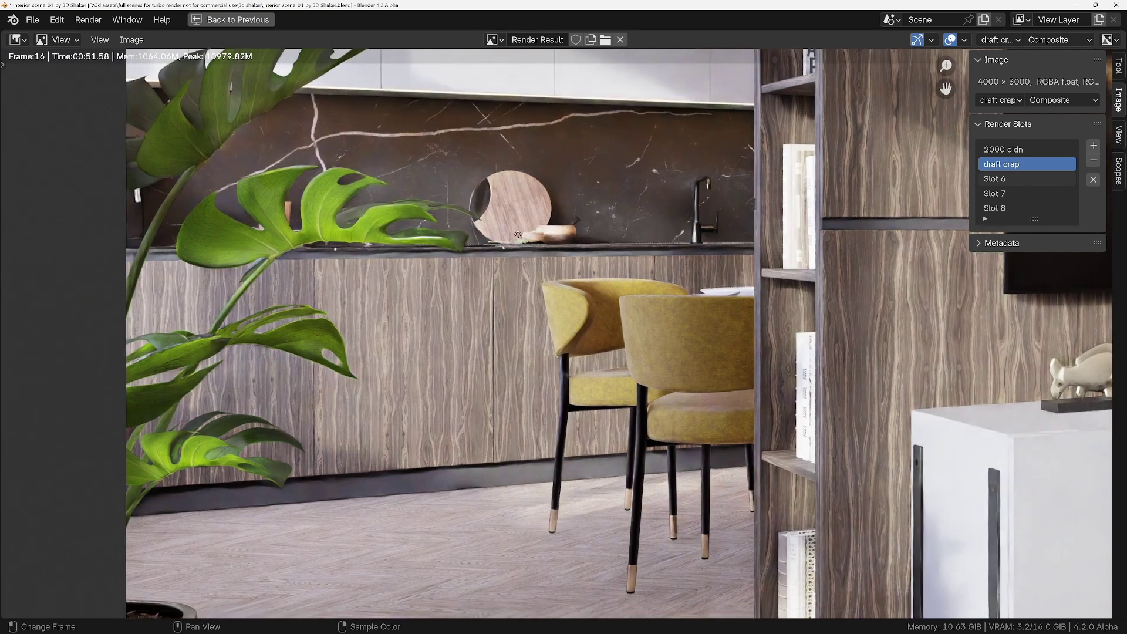
pyautogui.moveTo(518, 234); pyautogui.dragTo(548, 220, button='middle')
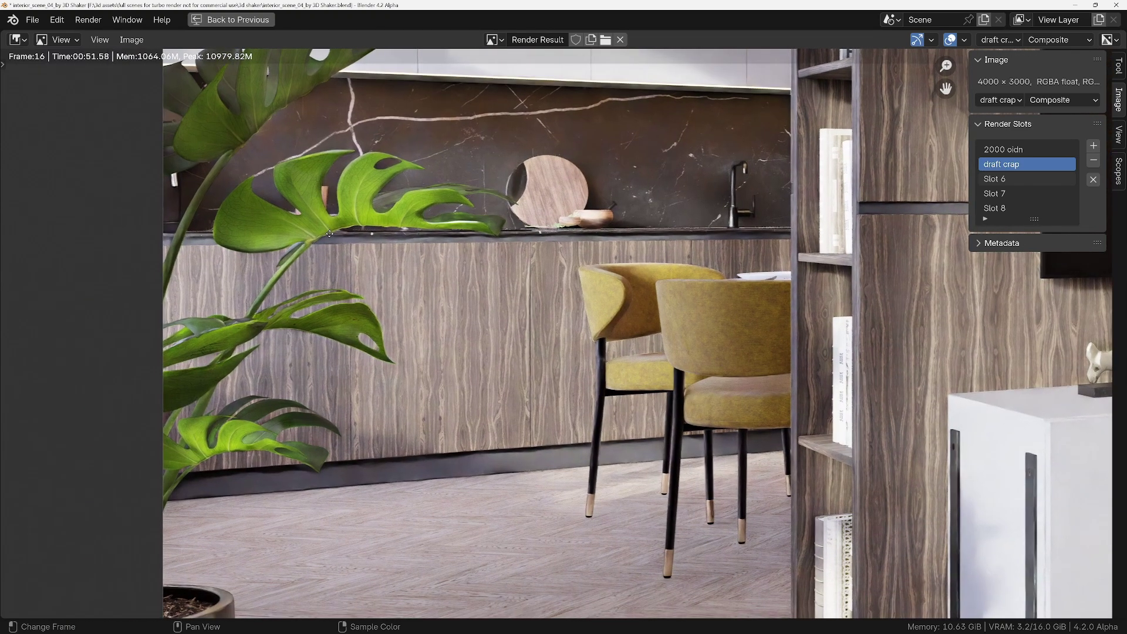
pyautogui.moveTo(518, 234); pyautogui.dragTo(327, 244, button='middle')
pyautogui.scroll(-1, 326, 253)
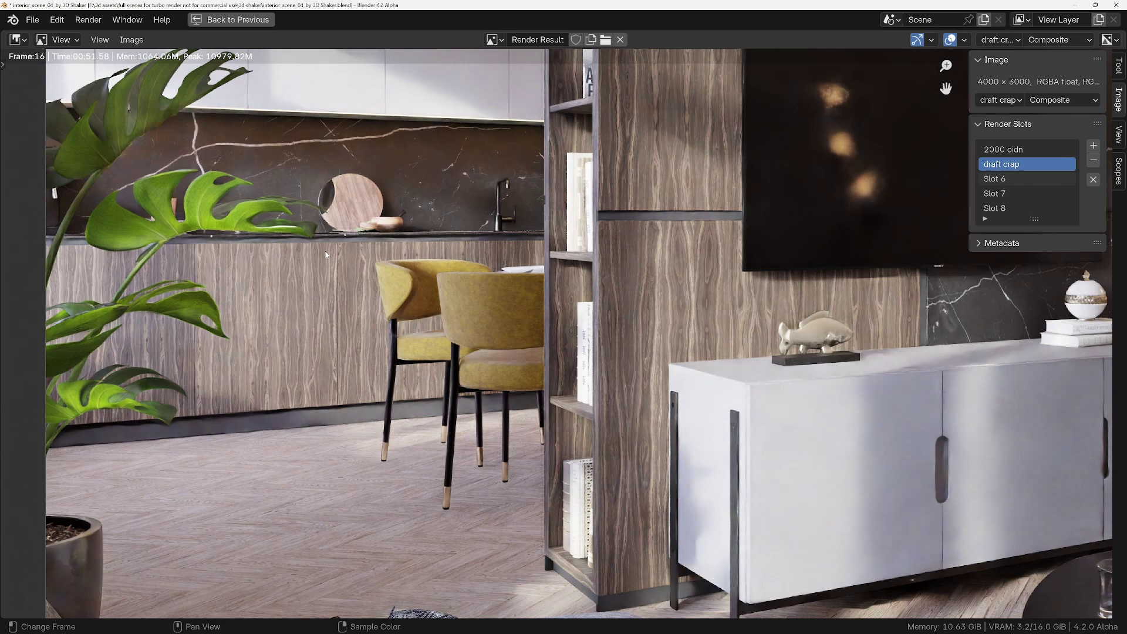
pyautogui.scroll(-1, 186, 267)
pyautogui.moveTo(186, 266); pyautogui.dragTo(417, 326, button='middle')
pyautogui.scroll(3, 450, 249)
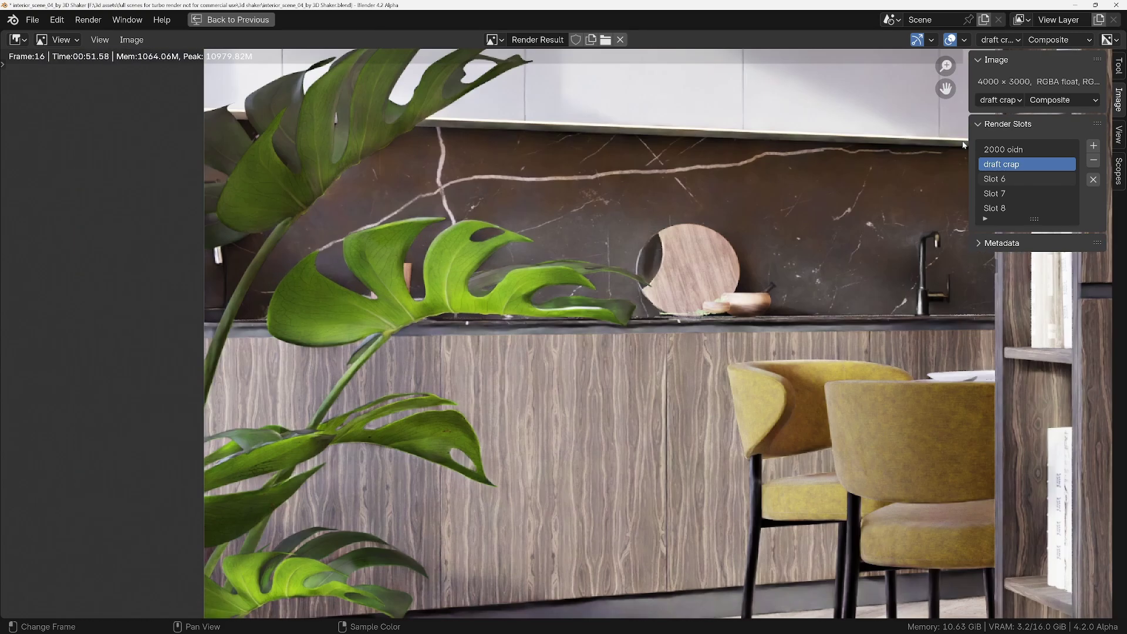
pyautogui.click(1000, 149)
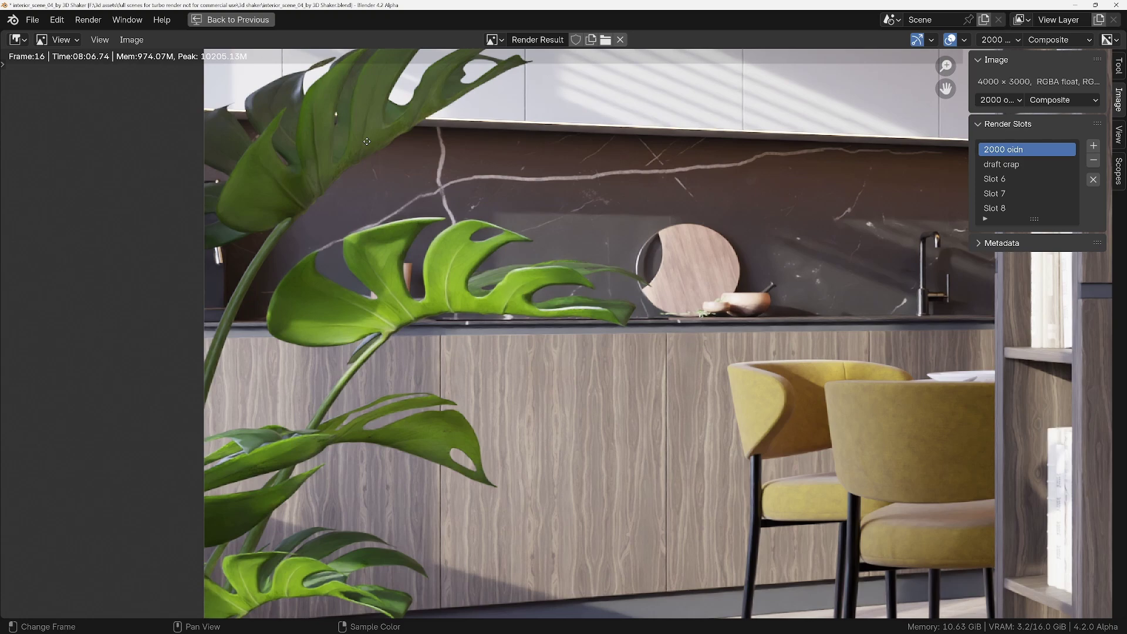
pyautogui.moveTo(367, 142); pyautogui.dragTo(373, 178, button='middle')
pyautogui.scroll(3, 414, 88)
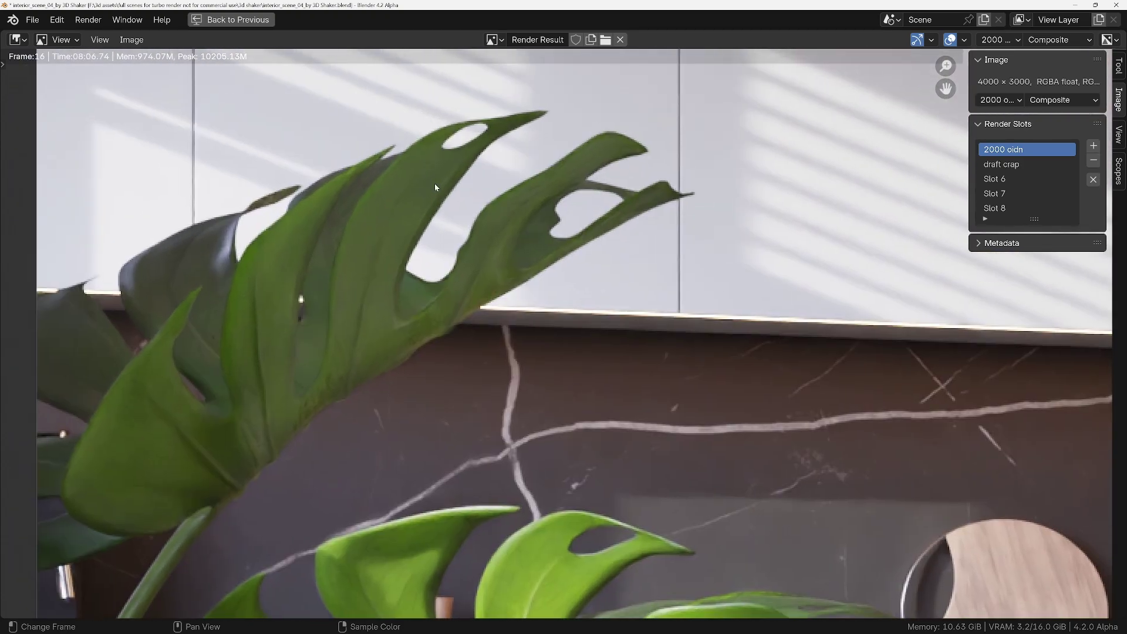
pyautogui.scroll(1, 435, 186)
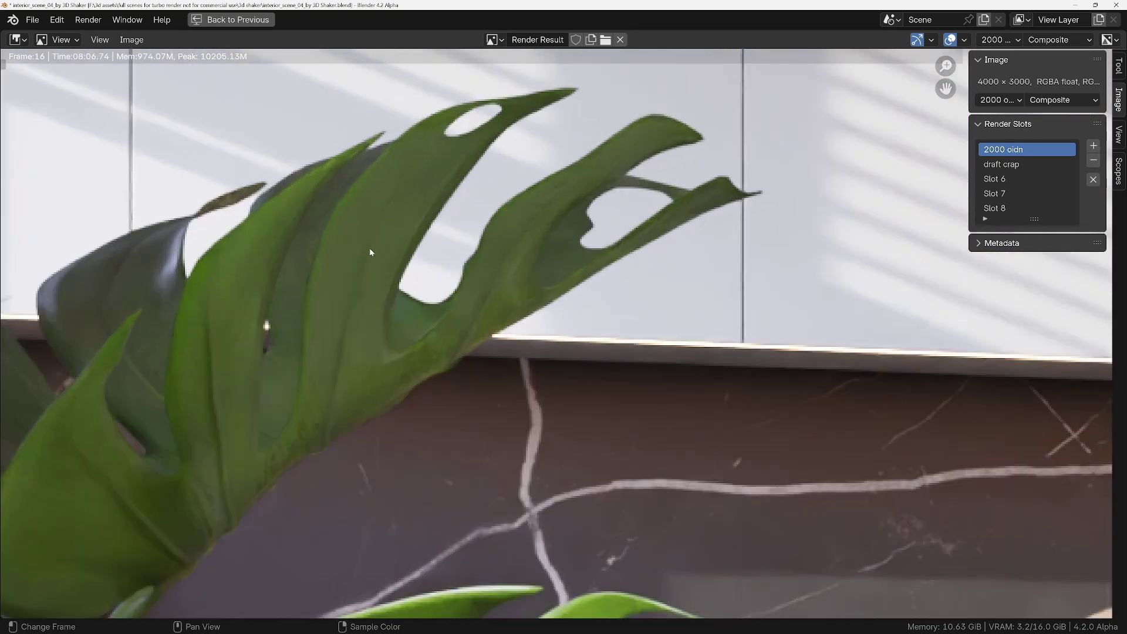
pyautogui.click(993, 165)
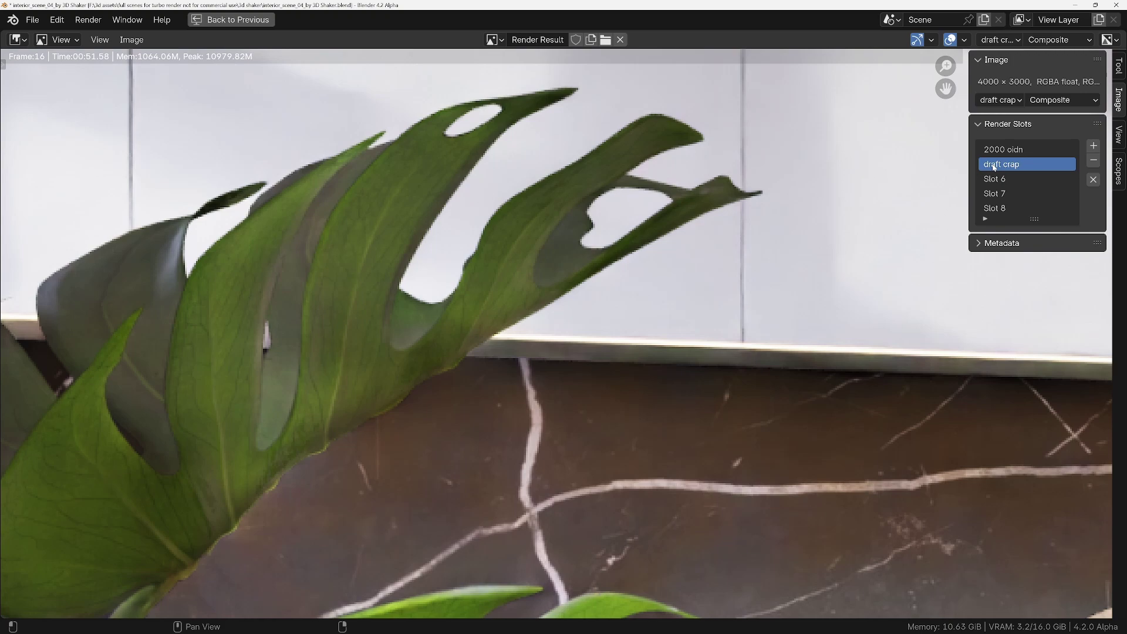
pyautogui.scroll(-5, 378, 282)
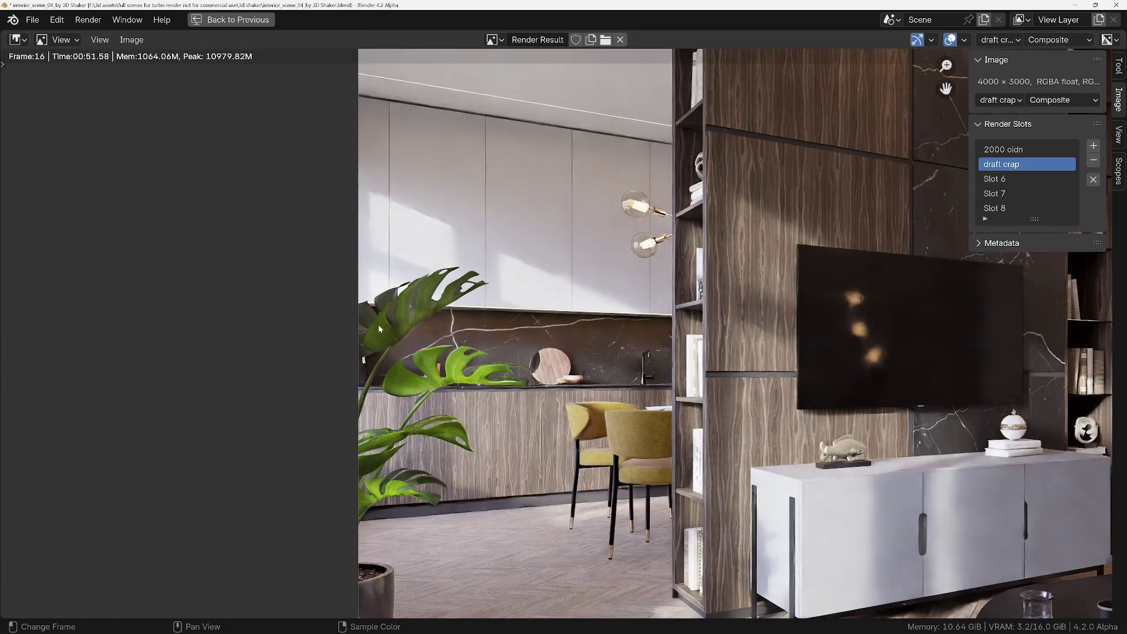
pyautogui.scroll(4, 548, 346)
pyautogui.scroll(8, 589, 393)
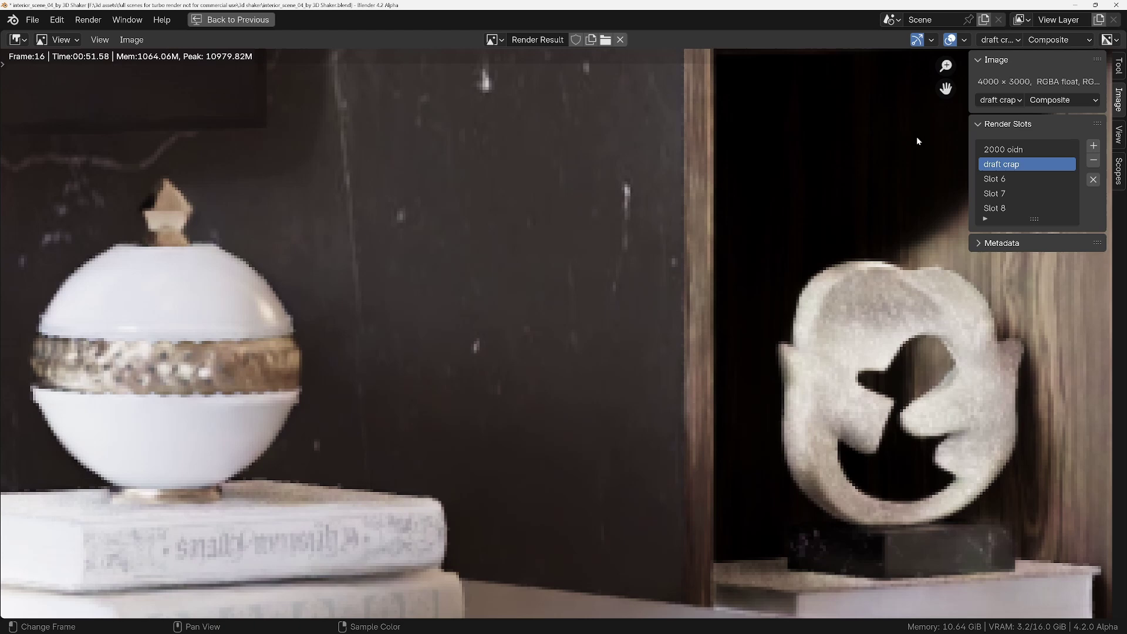
pyautogui.click(999, 149)
pyautogui.scroll(-3, 561, 261)
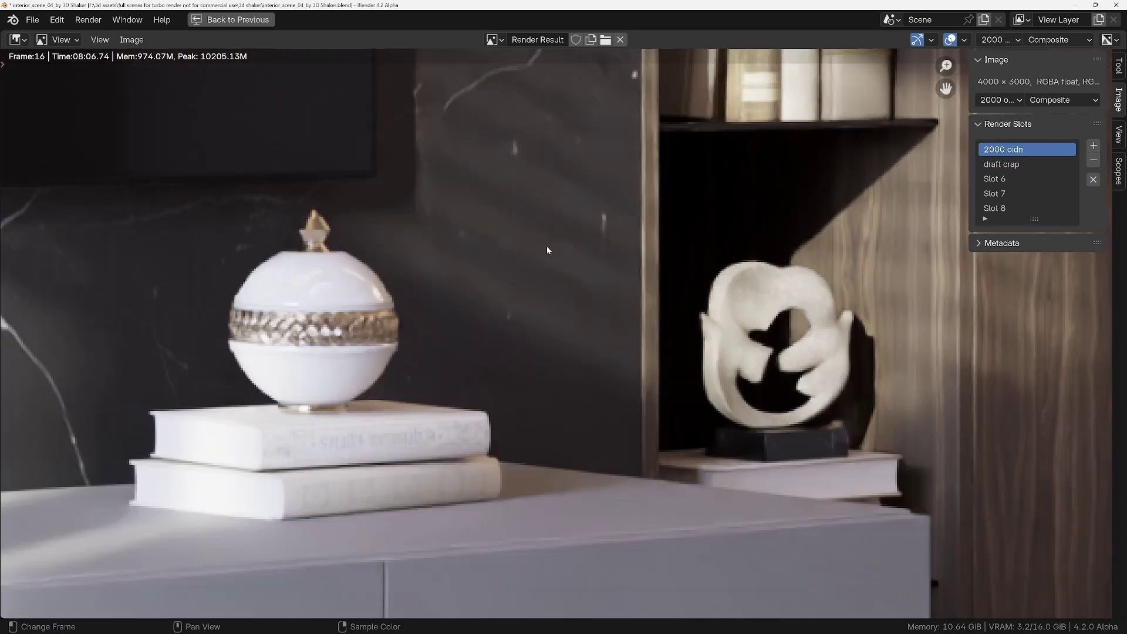
pyautogui.scroll(-2, 545, 194)
pyautogui.scroll(2, 566, 264)
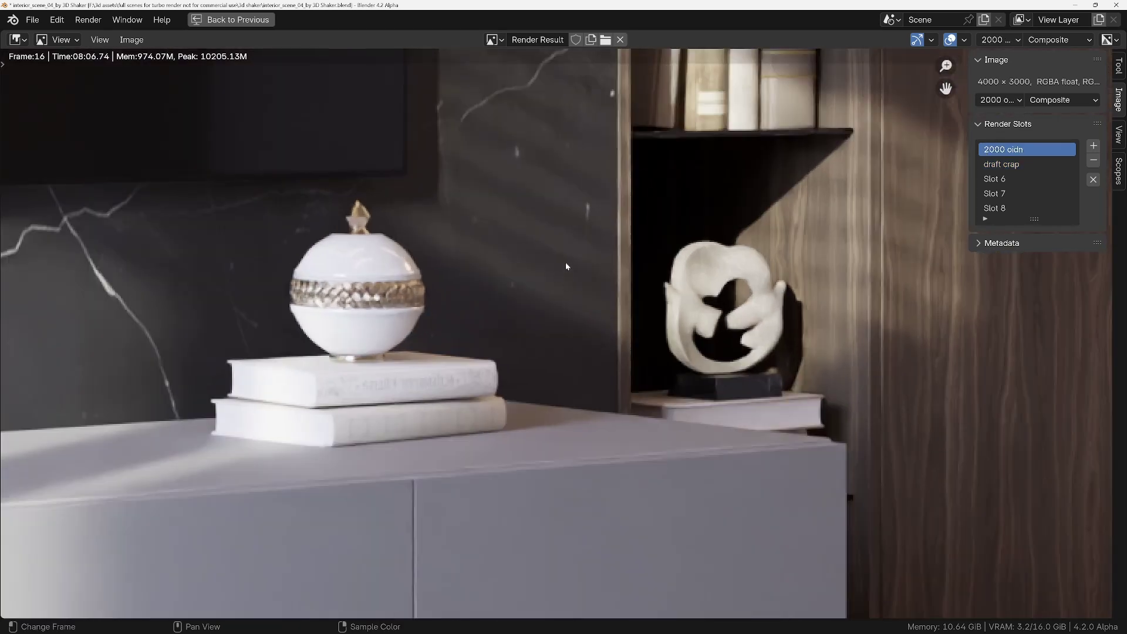
pyautogui.moveTo(565, 262); pyautogui.dragTo(504, 289, button='middle')
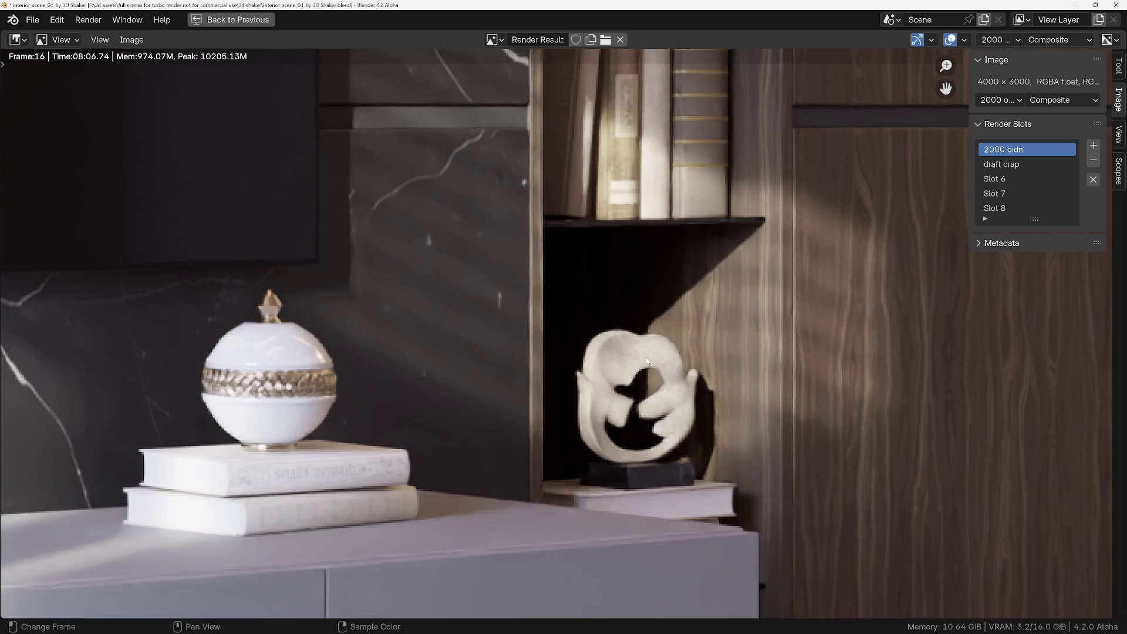
pyautogui.click(1006, 166)
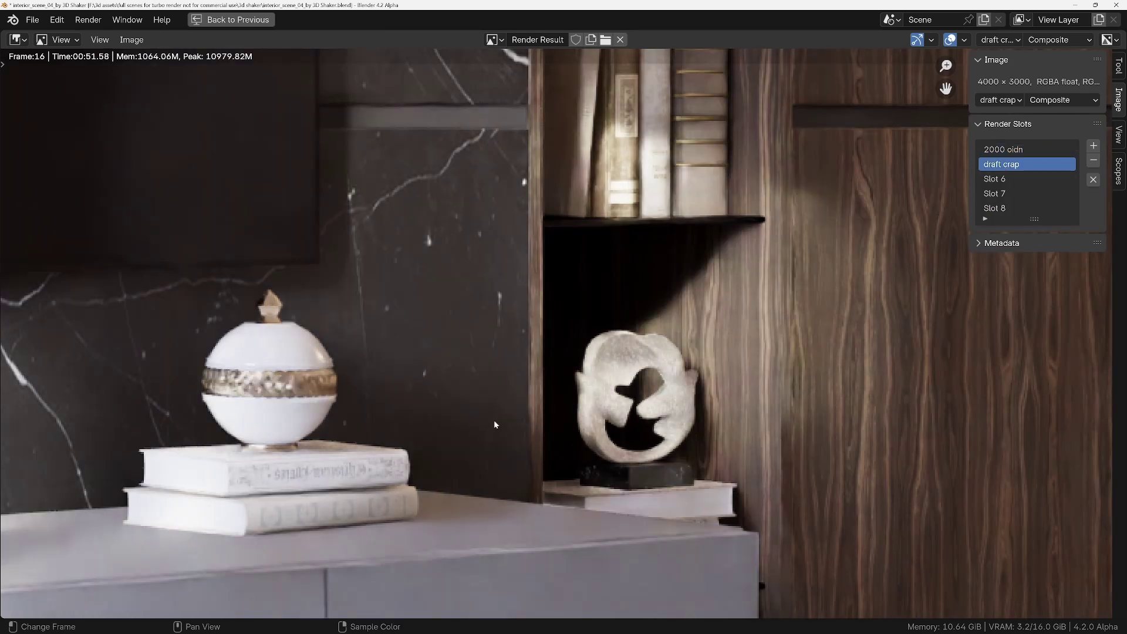
pyautogui.moveTo(445, 204); pyautogui.dragTo(402, 421, button='middle')
pyautogui.scroll(2, 587, 283)
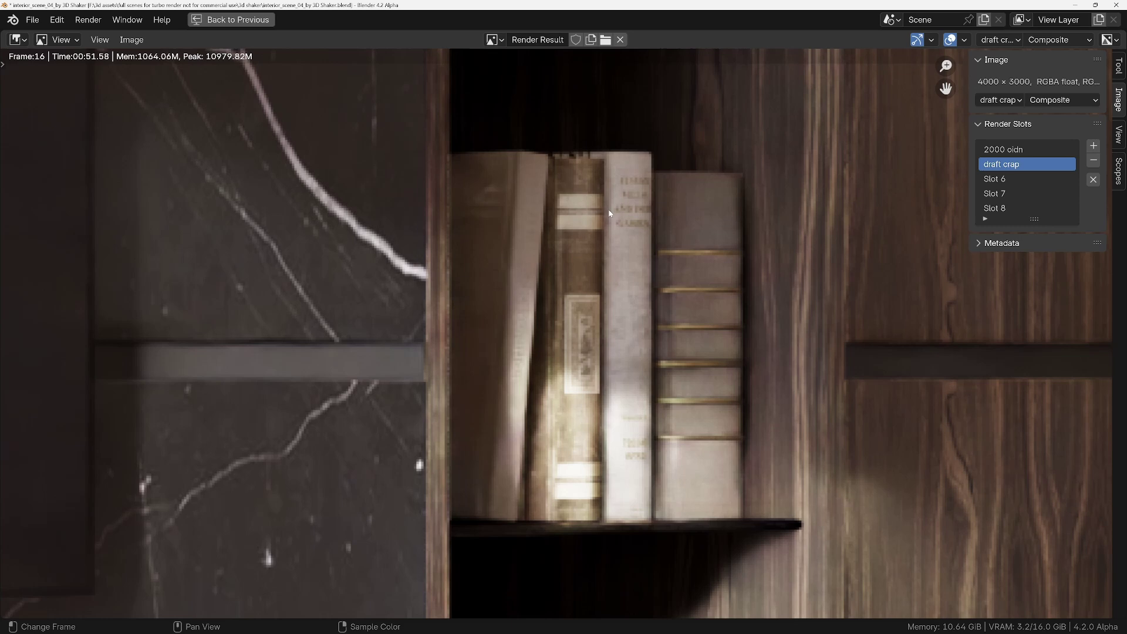
pyautogui.click(1002, 149)
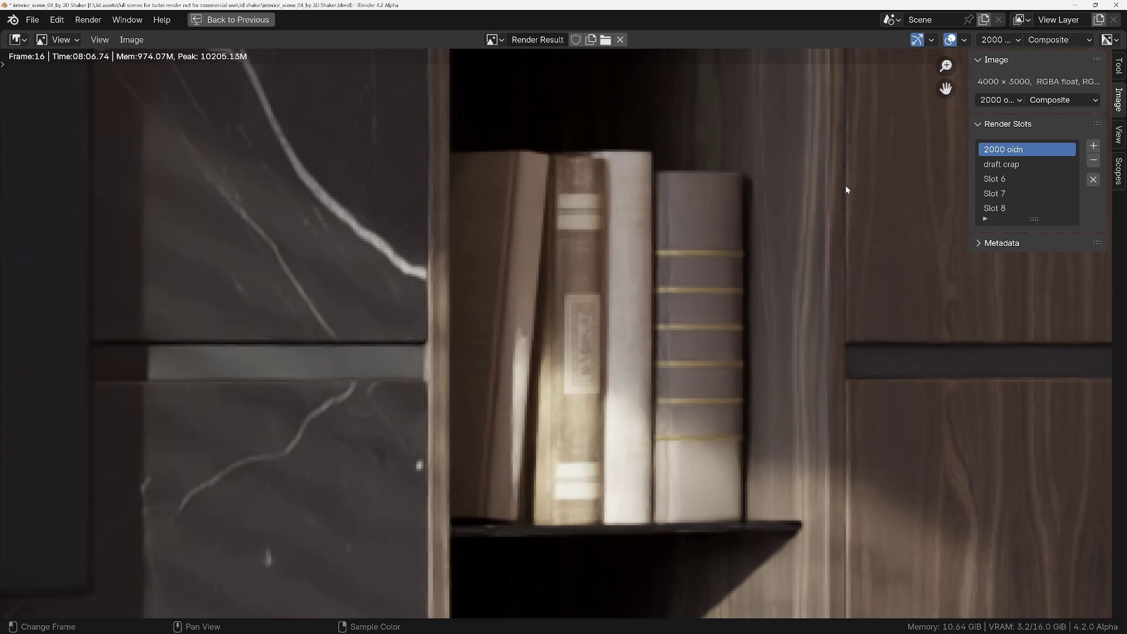
pyautogui.click(1001, 163)
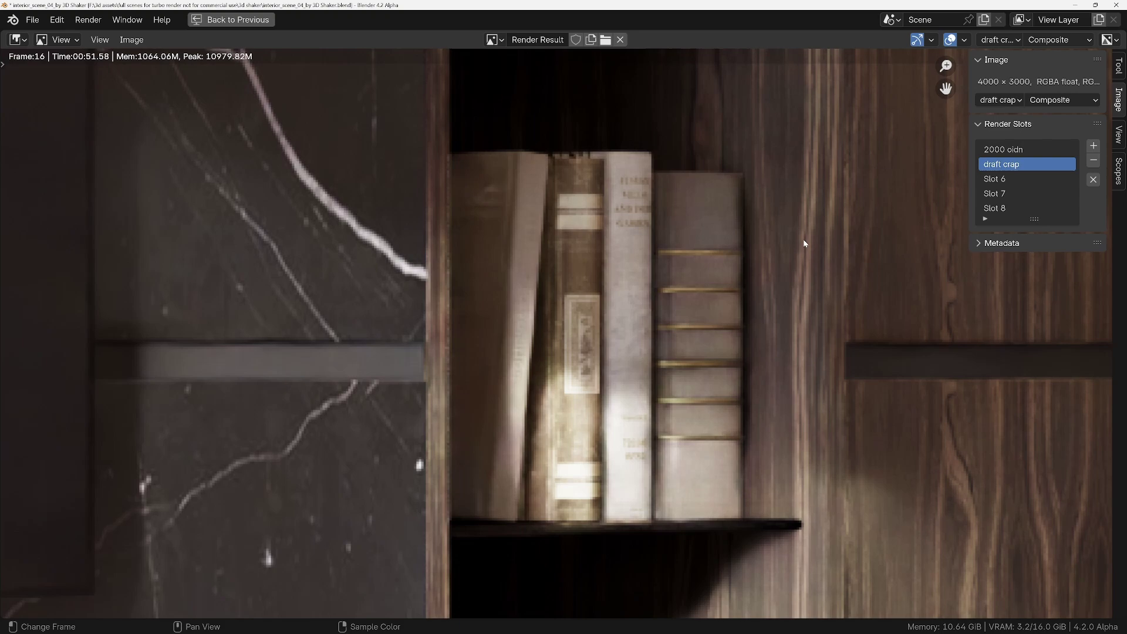
pyautogui.click(1003, 149)
# Step: Compare the floor area between the '2000 oidn' and 'draft crap' slots
pyautogui.scroll(-12, 802, 239)
pyautogui.moveTo(877, 354); pyautogui.dragTo(646, 368, button='middle')
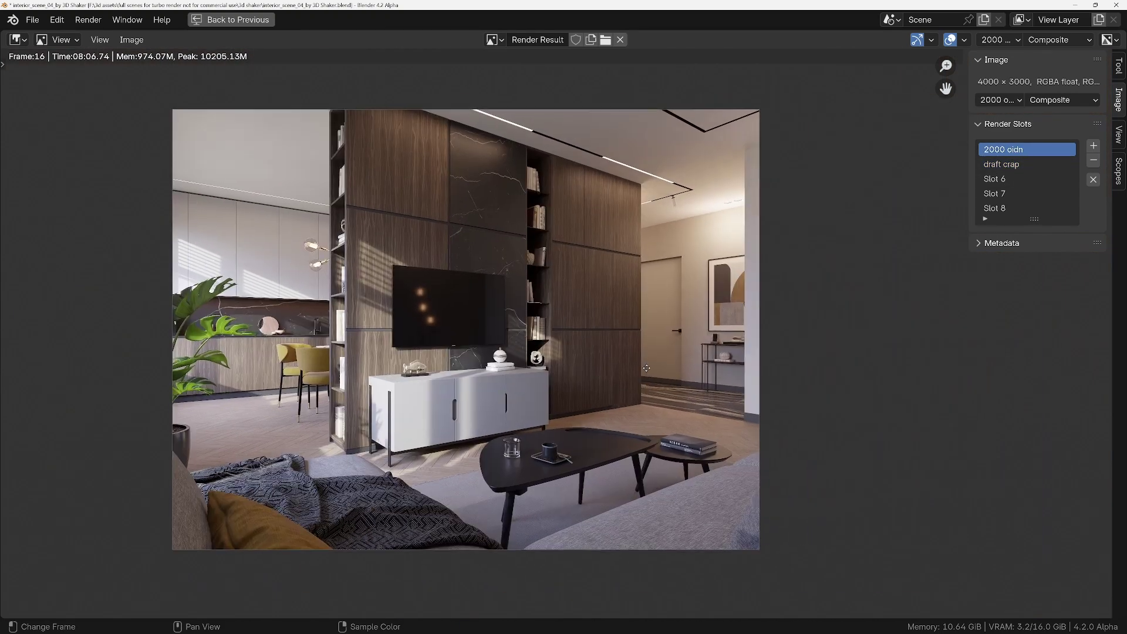
pyautogui.scroll(8, 690, 431)
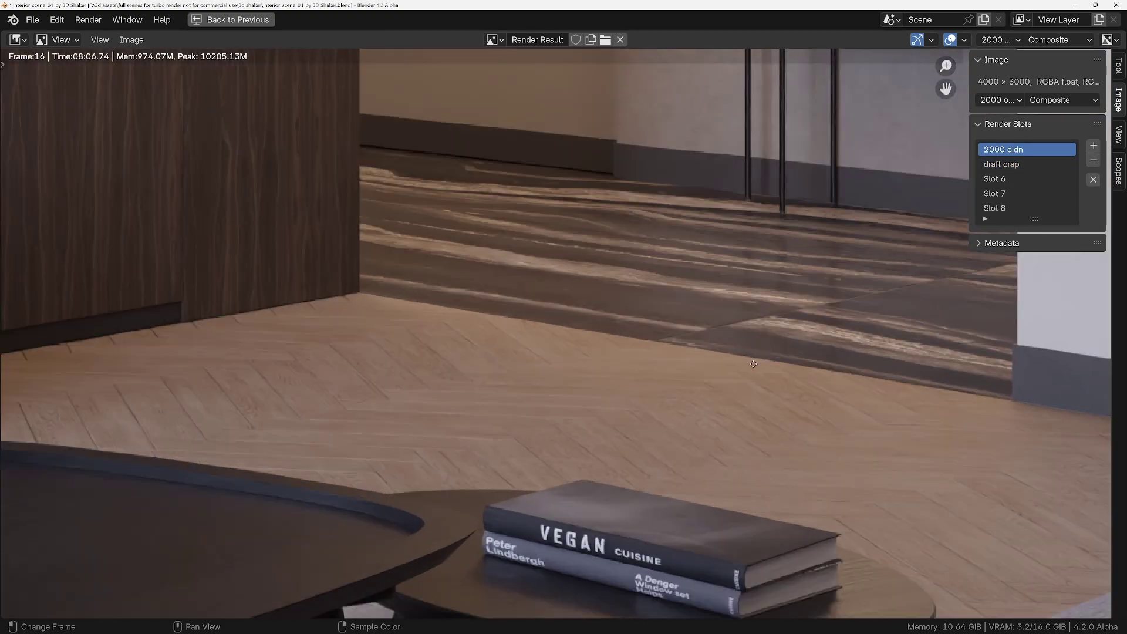
pyautogui.moveTo(753, 364); pyautogui.dragTo(767, 395, button='middle')
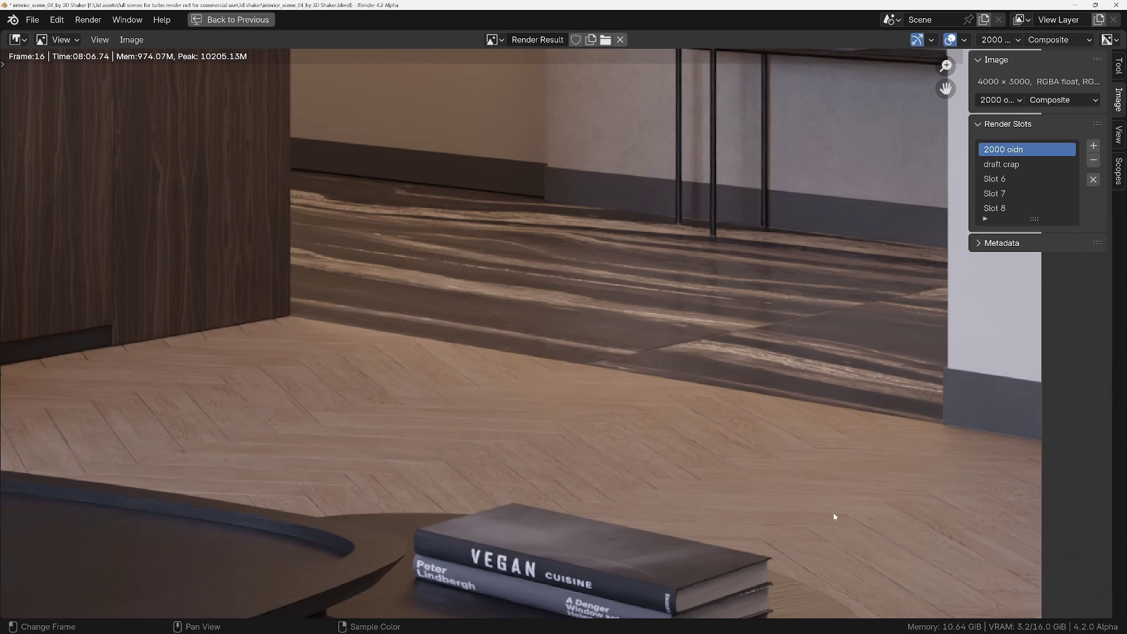
pyautogui.scroll(3, 840, 514)
pyautogui.moveTo(840, 514); pyautogui.dragTo(646, 492, button='middle')
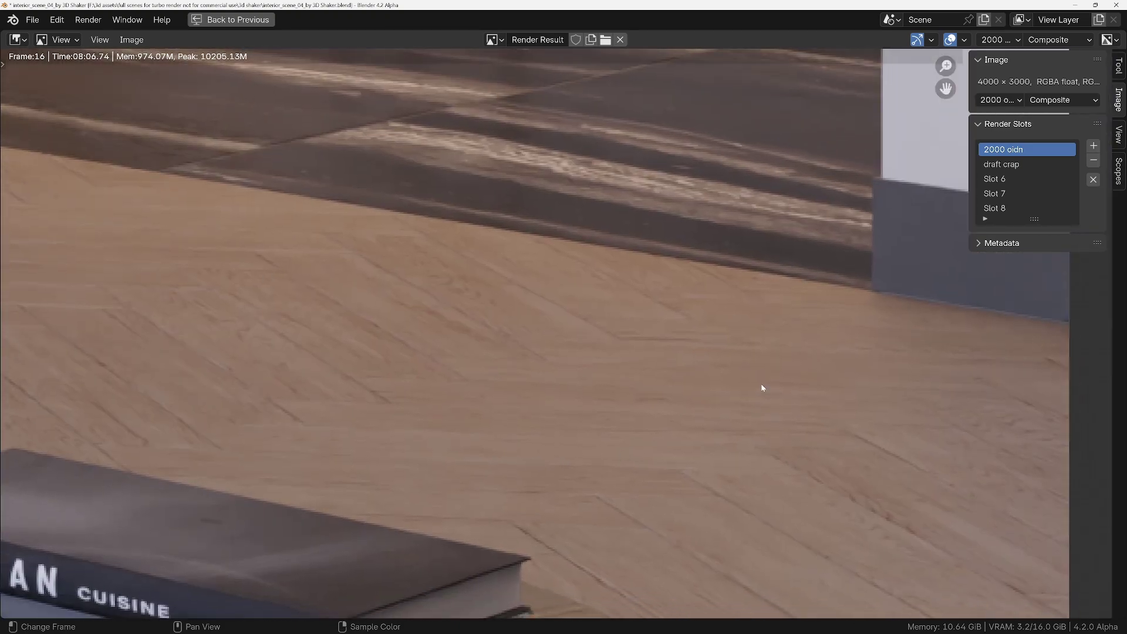
pyautogui.click(1003, 165)
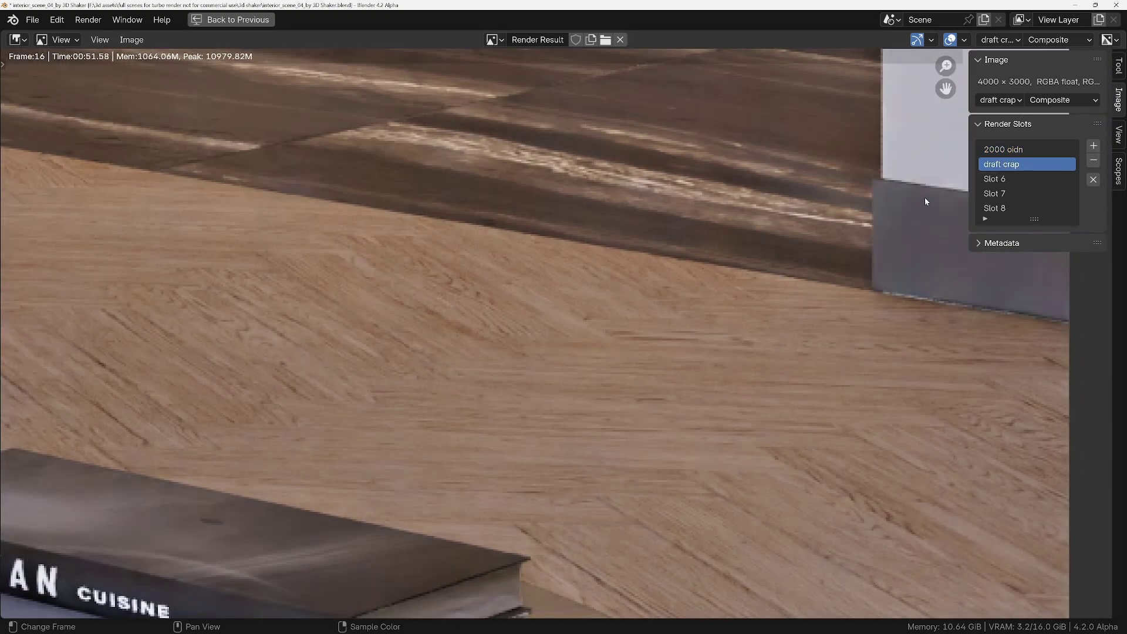
pyautogui.click(1003, 150)
pyautogui.scroll(-12, 591, 301)
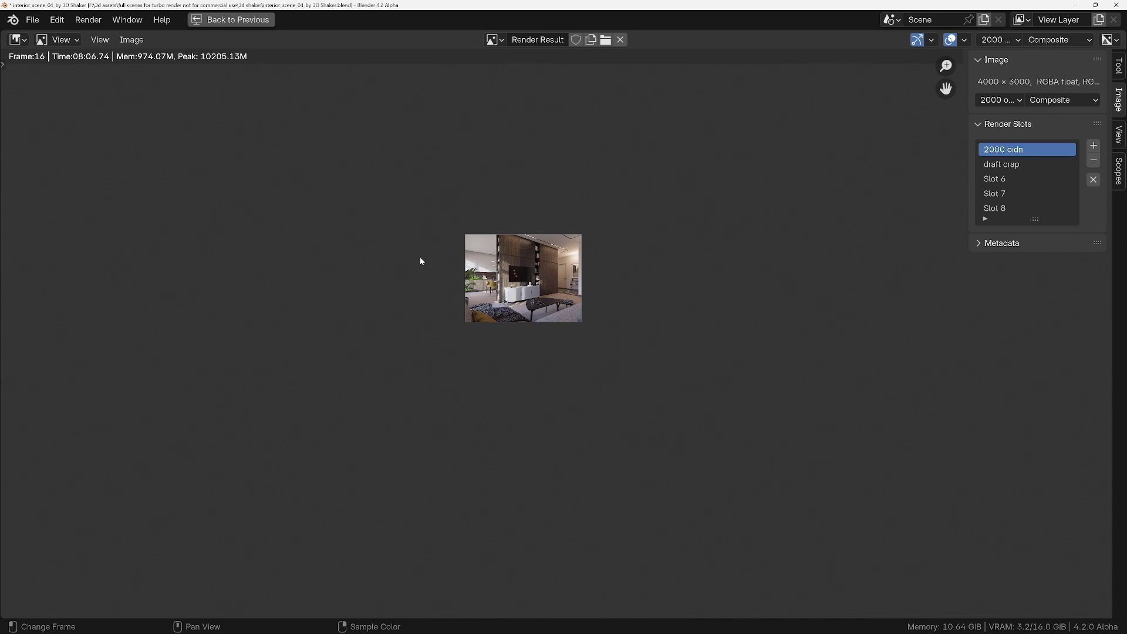
pyautogui.scroll(7, 487, 262)
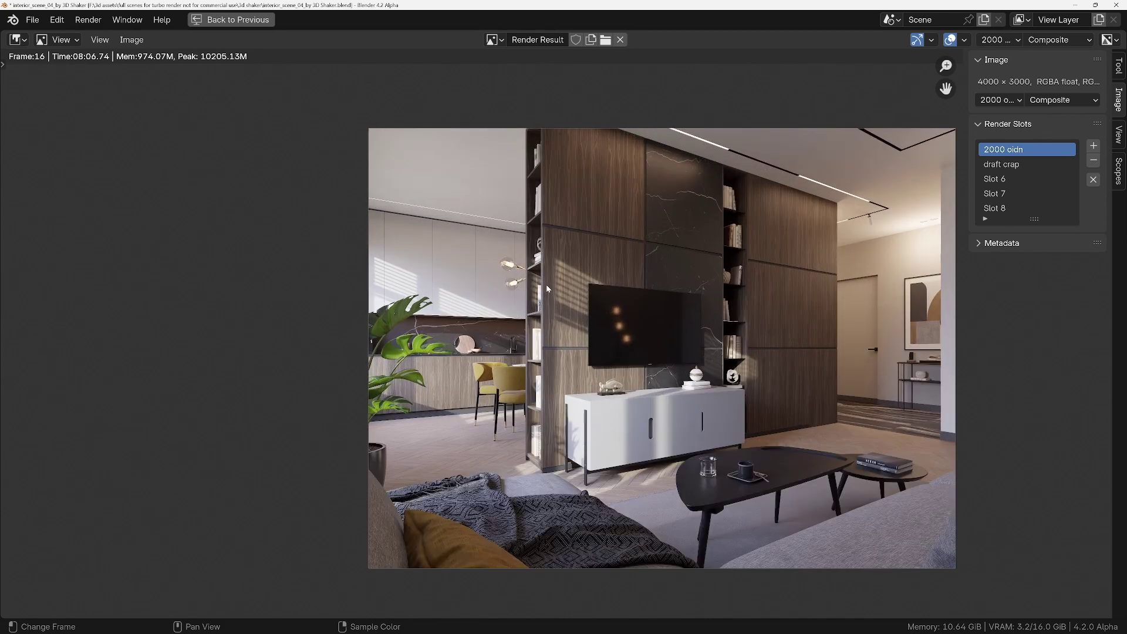
# Step: Zoom into the lamps on 'draft crap' and draw a render region over them
pyautogui.press('j')
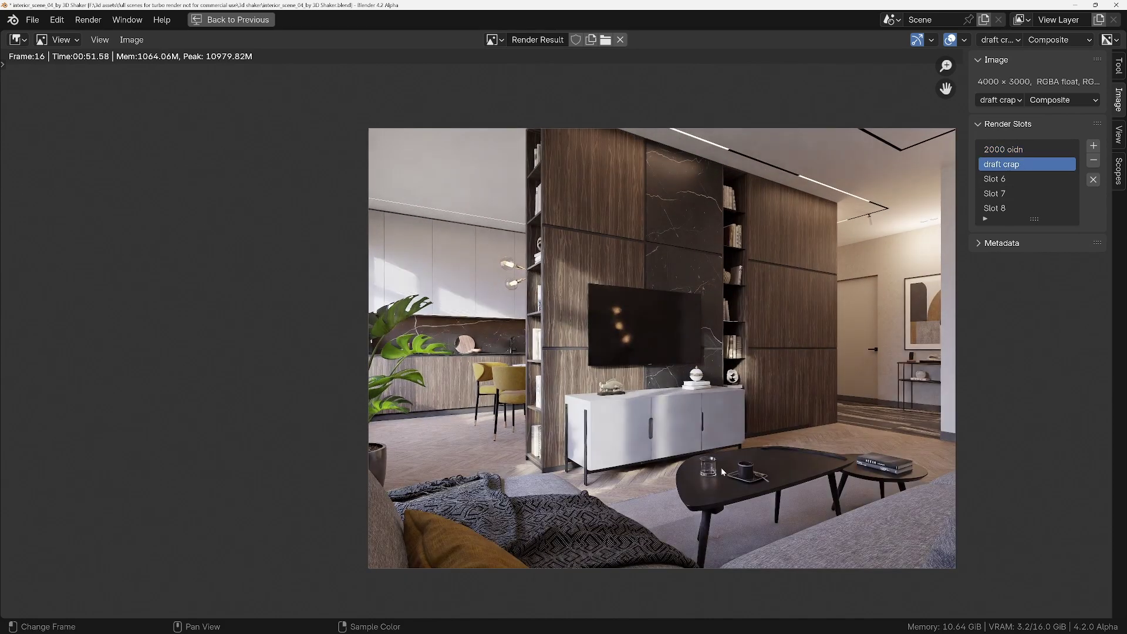
pyautogui.scroll(4, 722, 471)
pyautogui.scroll(-4, 722, 471)
pyautogui.scroll(4, 557, 329)
pyautogui.scroll(1, 439, 271)
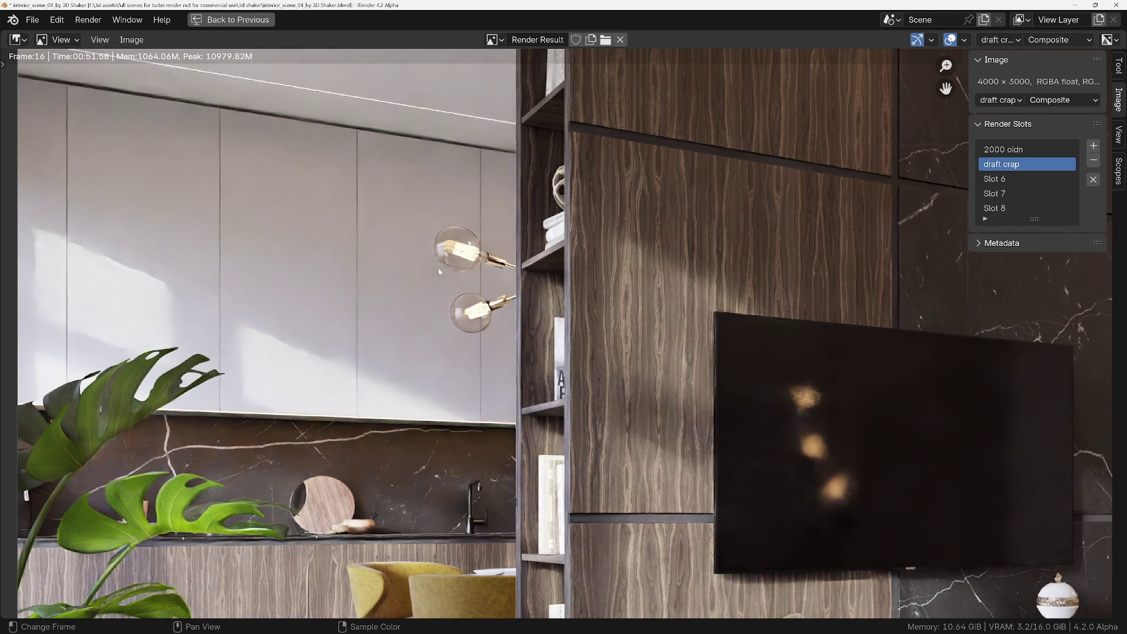
pyautogui.scroll(3, 439, 271)
pyautogui.scroll(2, 390, 212)
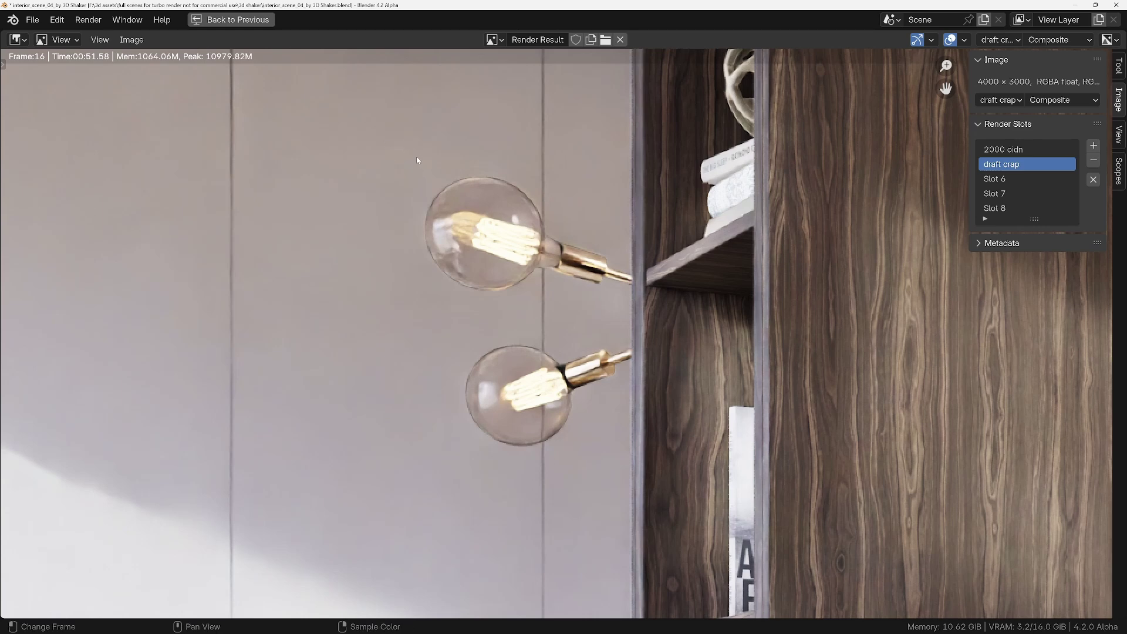
pyautogui.hotkey('ctrl', 'b')
pyautogui.moveTo(389, 141); pyautogui.dragTo(621, 322)
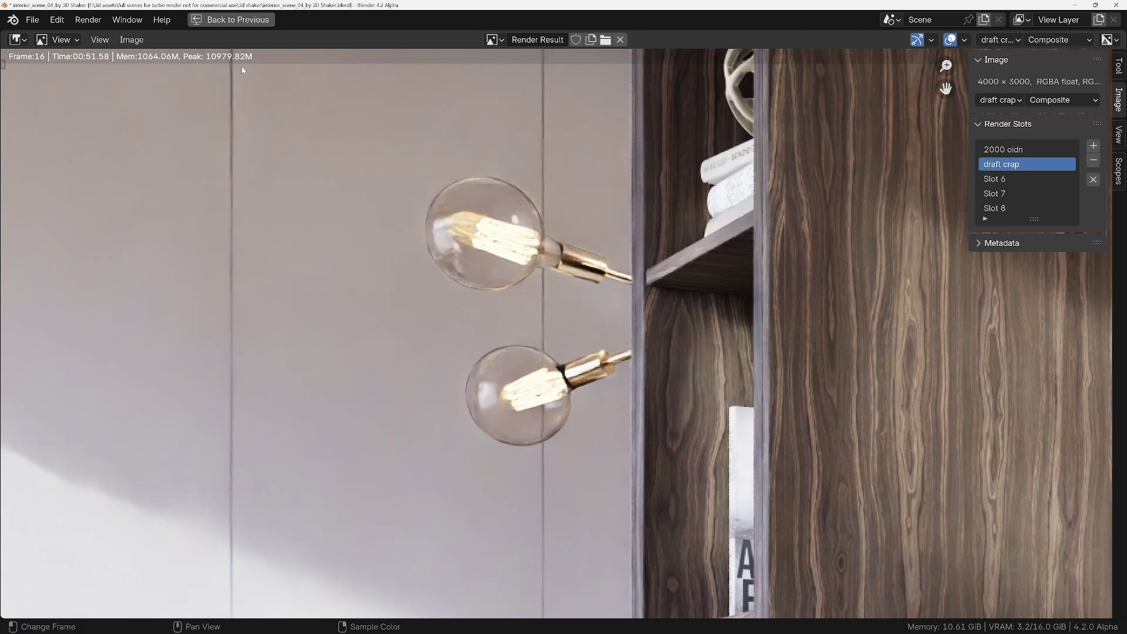
# Step: Enable Crop to Render Region in the Output properties
pyautogui.click(227, 22)
pyautogui.click(768, 333)
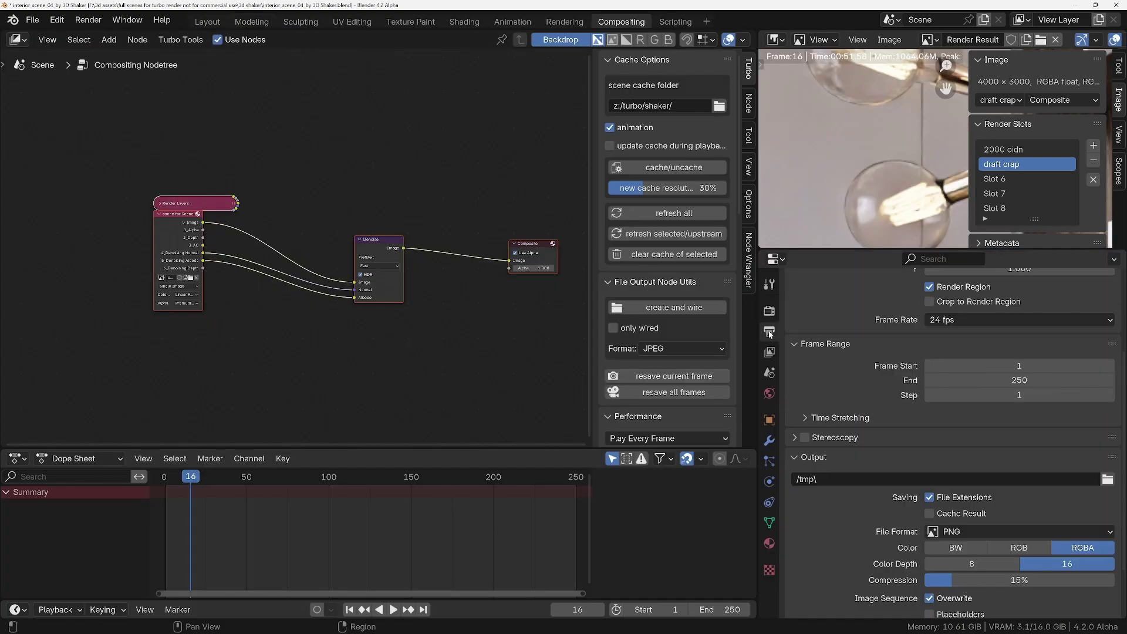
pyautogui.click(933, 305)
# Step: Enable Persistent Data under Performance and maximize the image viewer
pyautogui.click(769, 310)
pyautogui.scroll(-10, 902, 337)
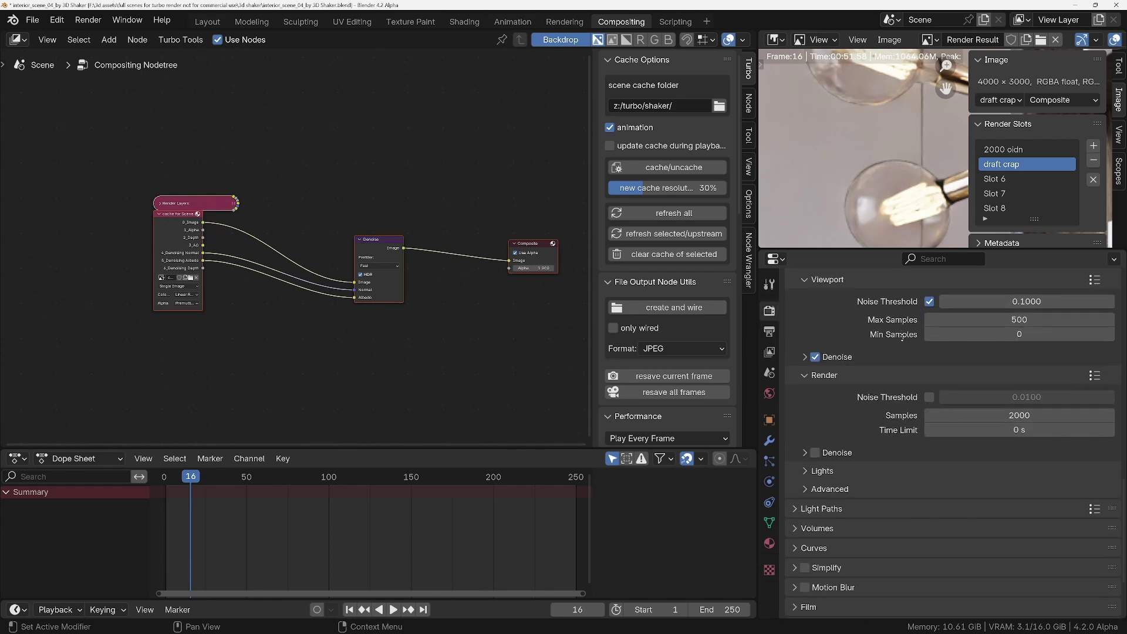
pyautogui.scroll(-4, 902, 336)
pyautogui.click(824, 530)
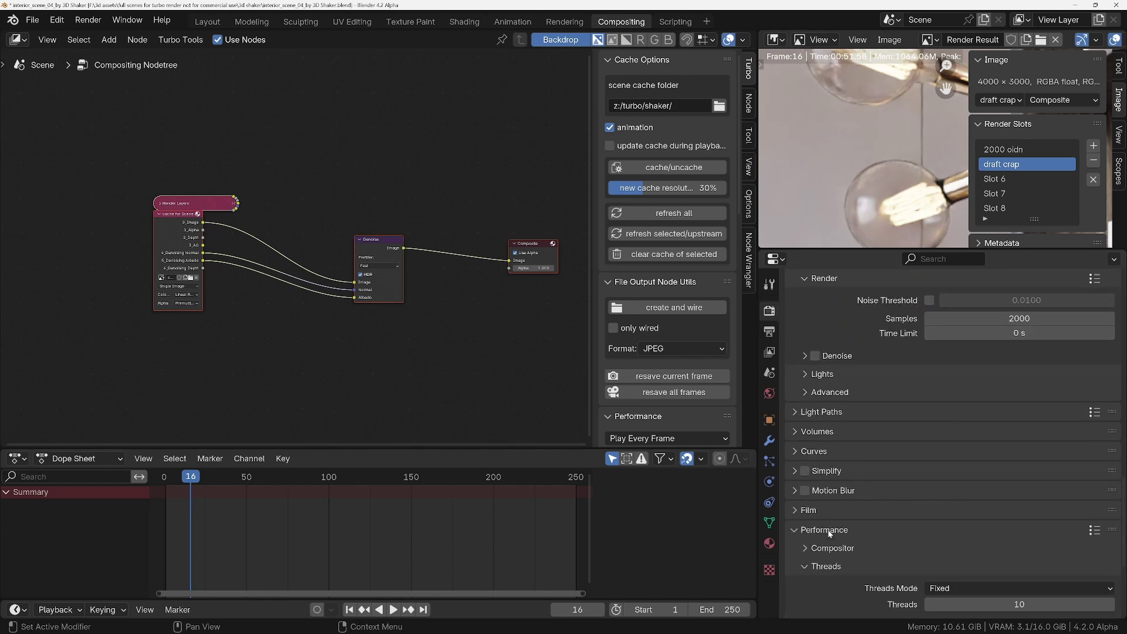
pyautogui.scroll(-7, 869, 364)
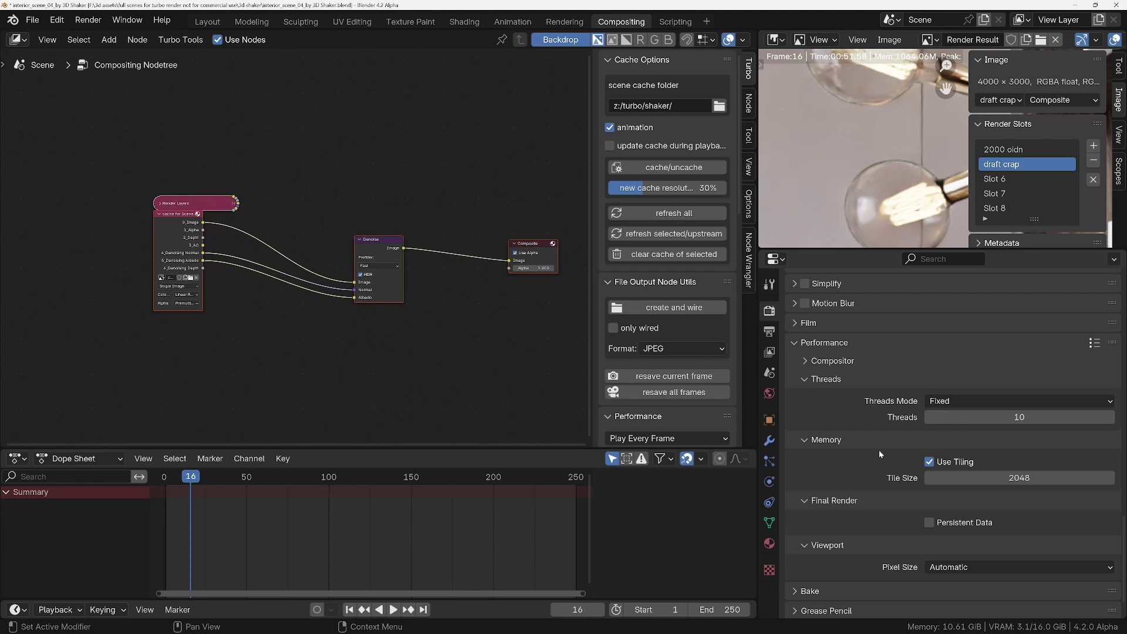
pyautogui.click(928, 522)
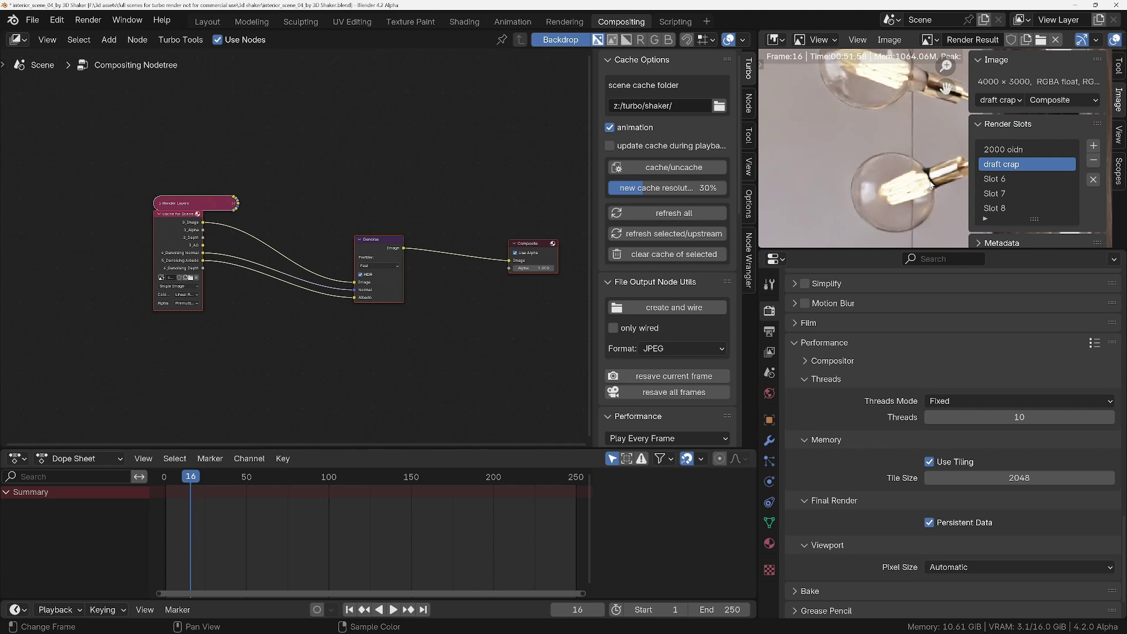
pyautogui.hotkey('ctrl', 'space')
# Step: Select the empty Slot 6 and set the Turbo Render sample preset to High
pyautogui.click(1002, 179)
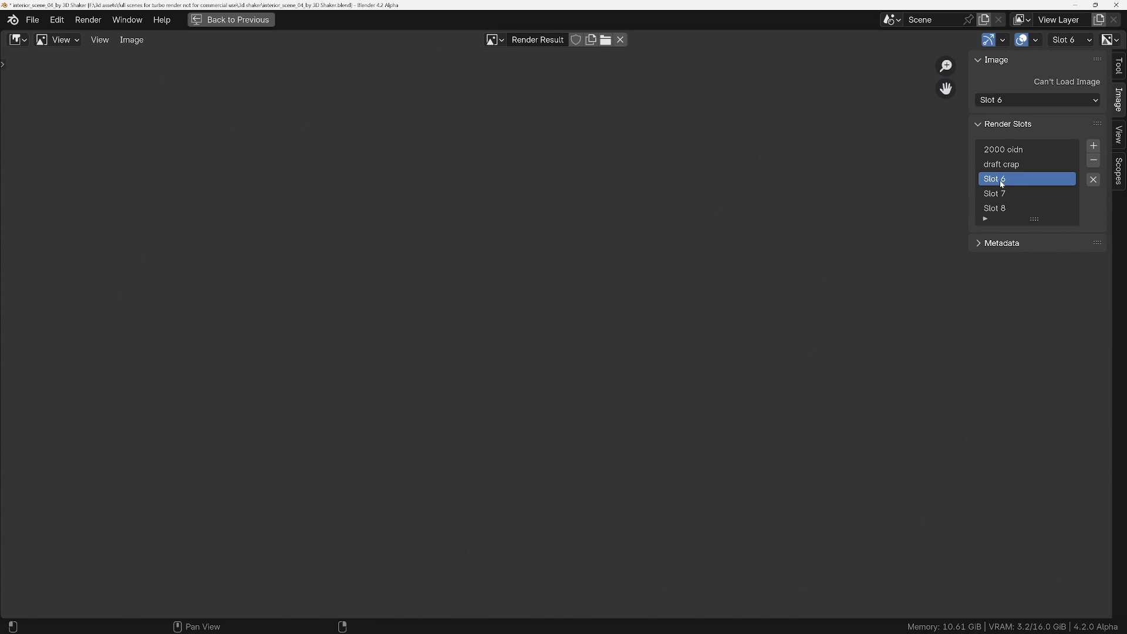
pyautogui.click(226, 20)
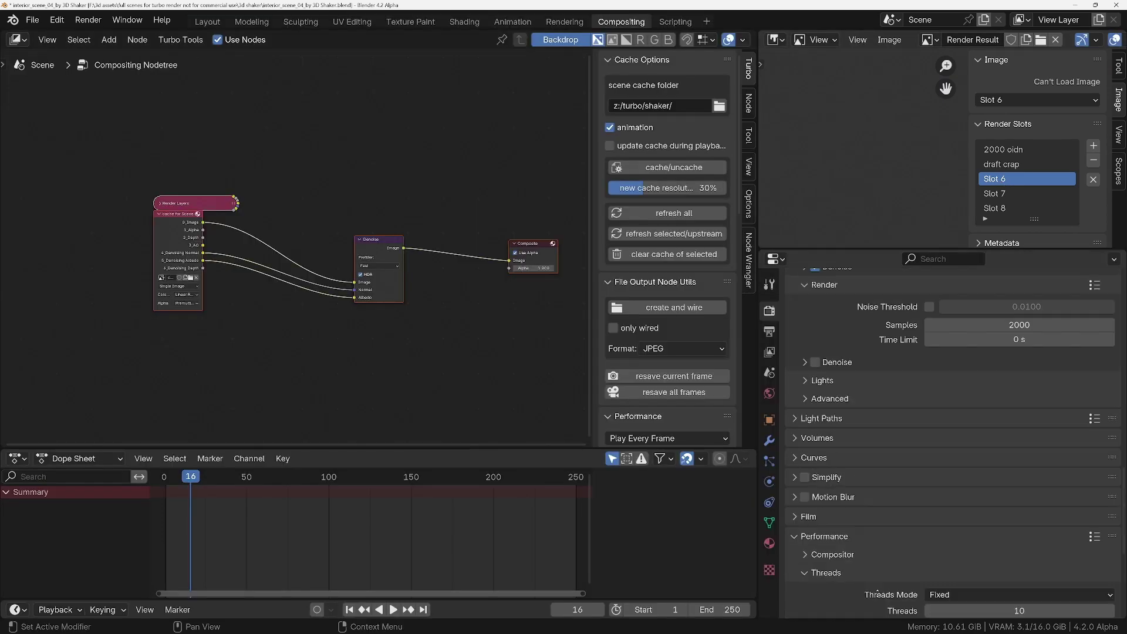
pyautogui.scroll(15, 877, 594)
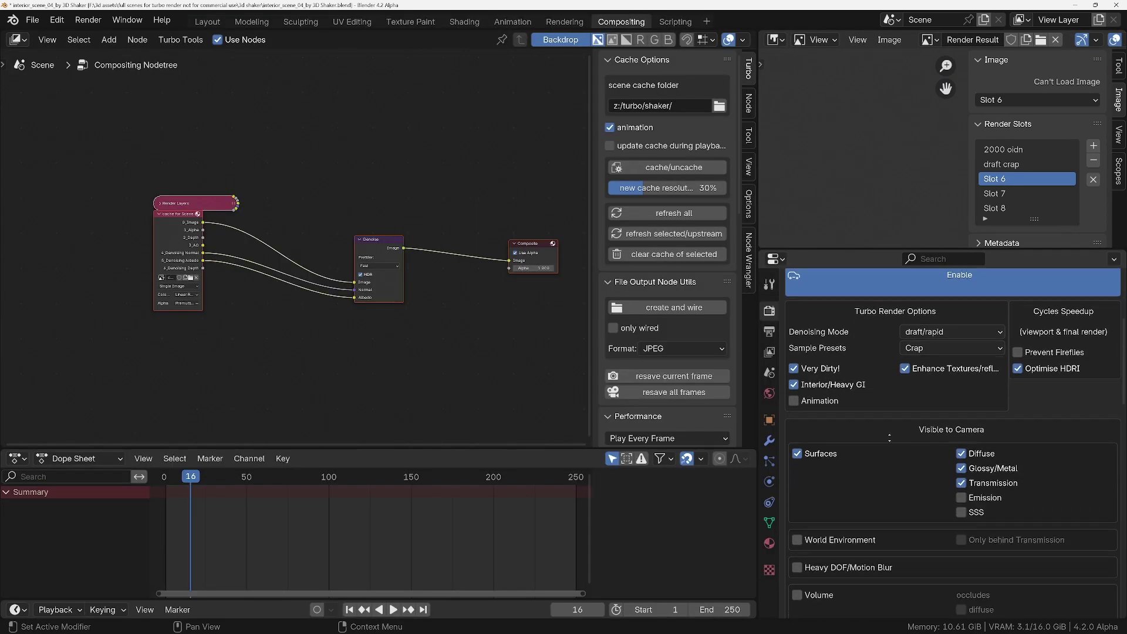
pyautogui.scroll(-2, 900, 354)
pyautogui.click(916, 311)
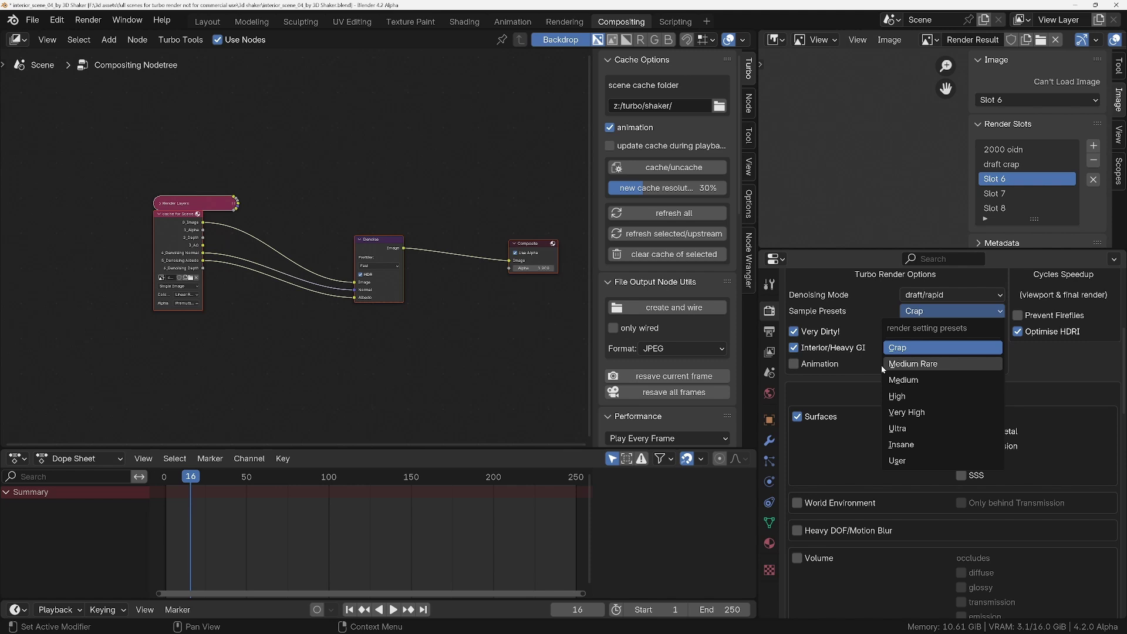
pyautogui.click(901, 399)
# Step: Mute the Denoise node in the compositor
pyautogui.scroll(-4, 890, 392)
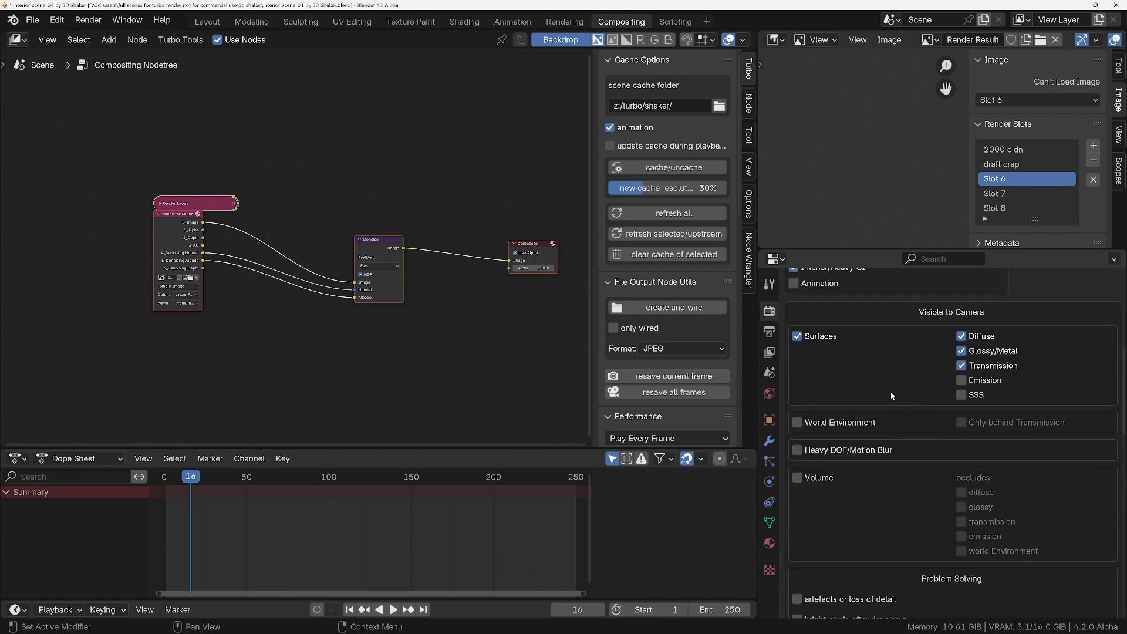
pyautogui.click(87, 22)
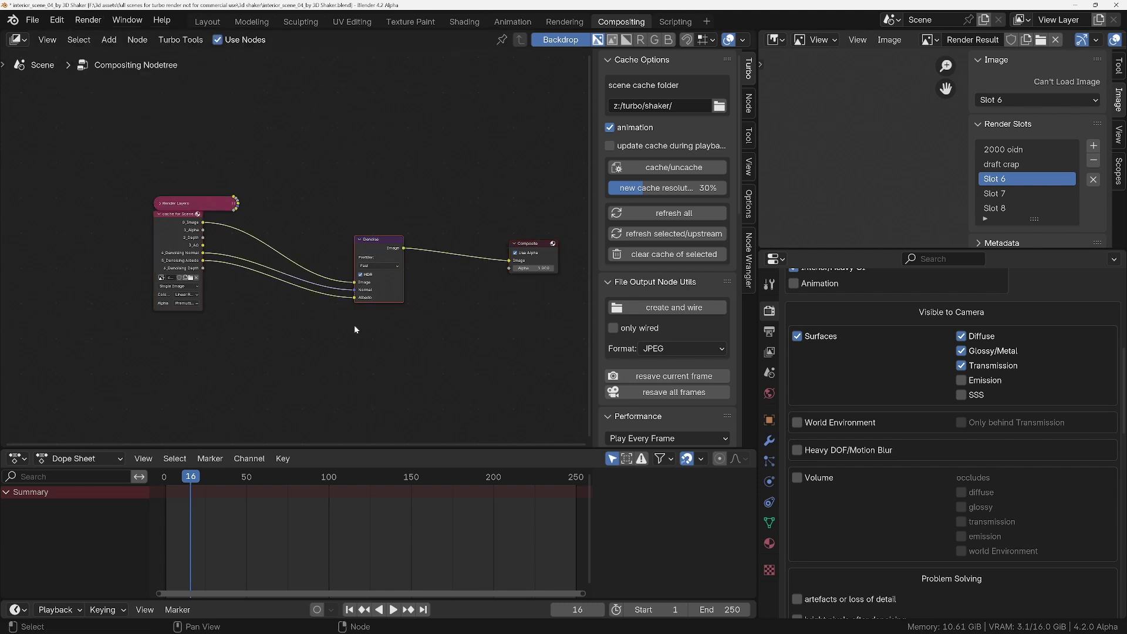
pyautogui.press('m')
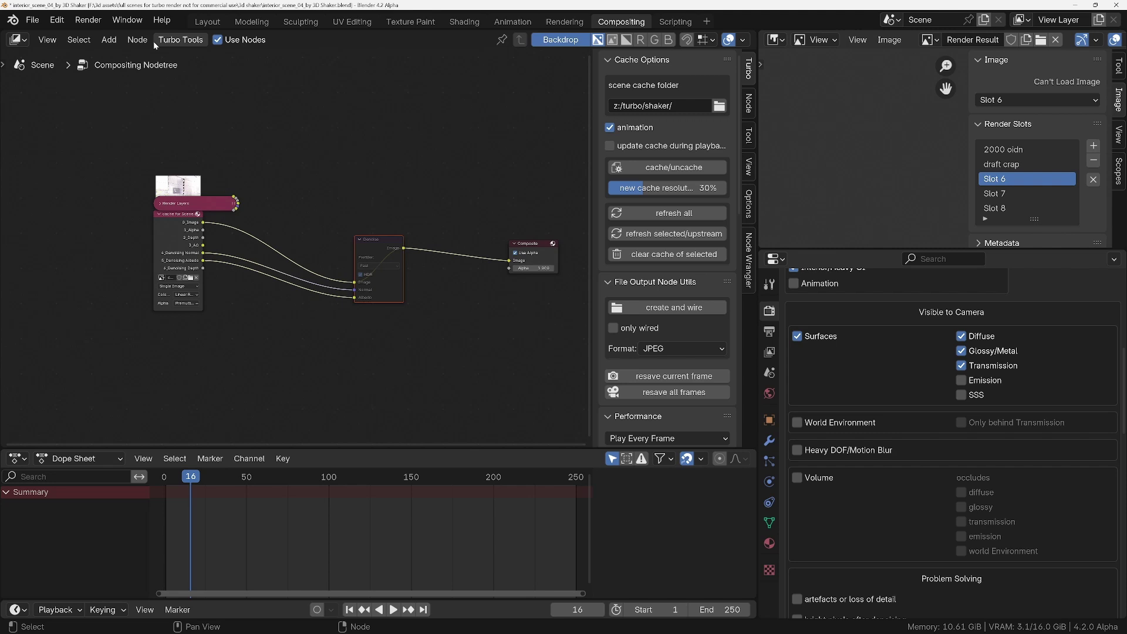
pyautogui.click(88, 20)
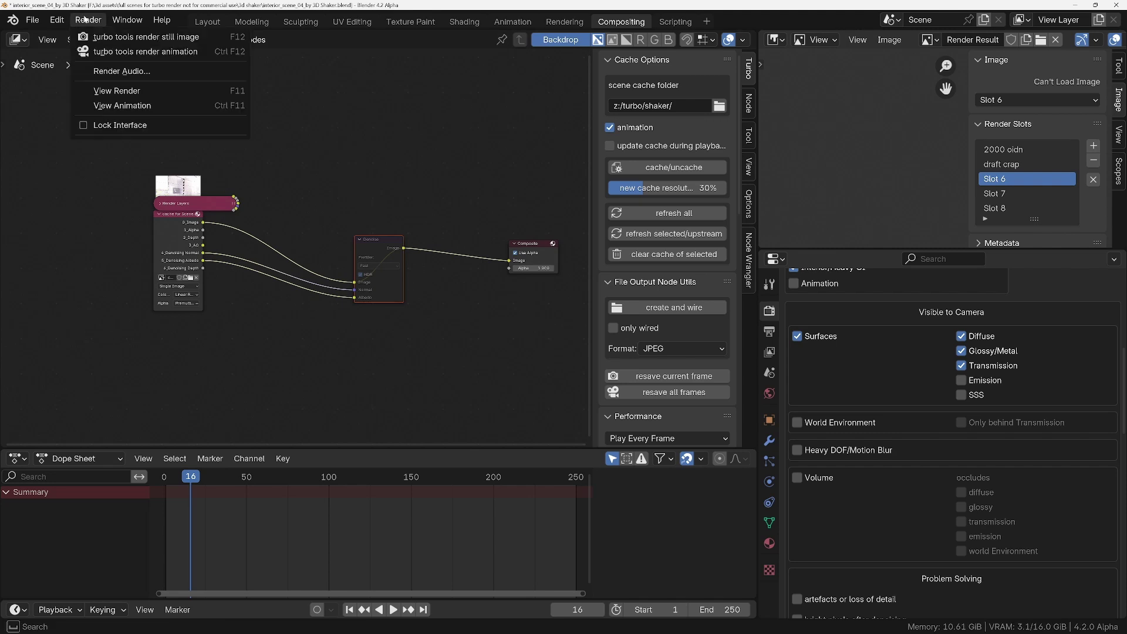
# Step: Render a Turbo Tools still with the High preset, then switch to Very High
pyautogui.click(138, 38)
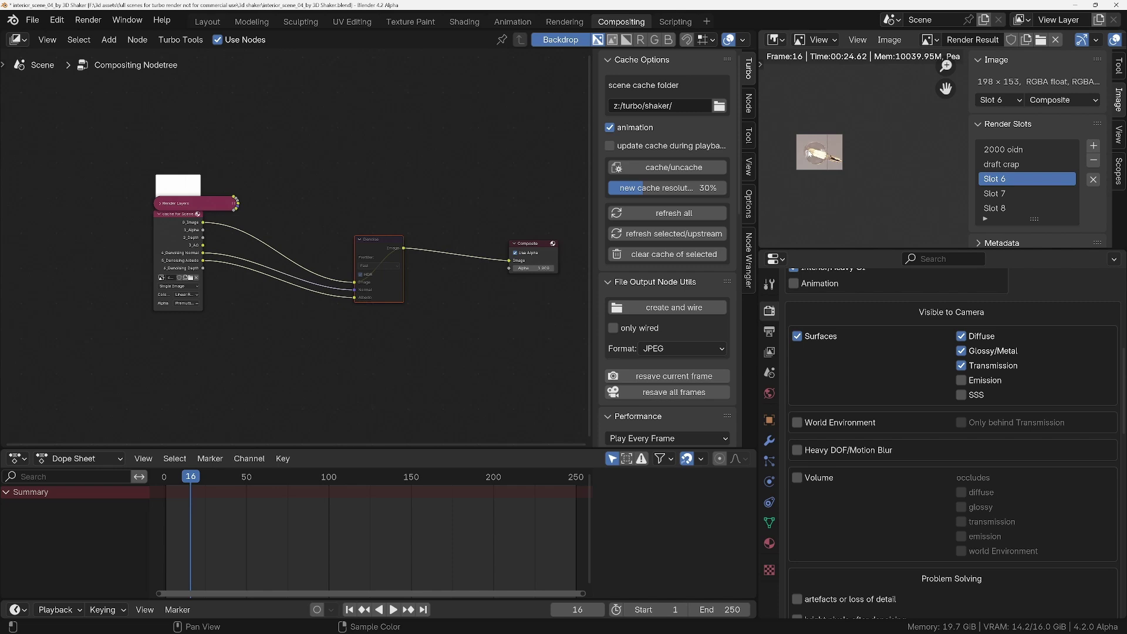
pyautogui.scroll(6, 809, 153)
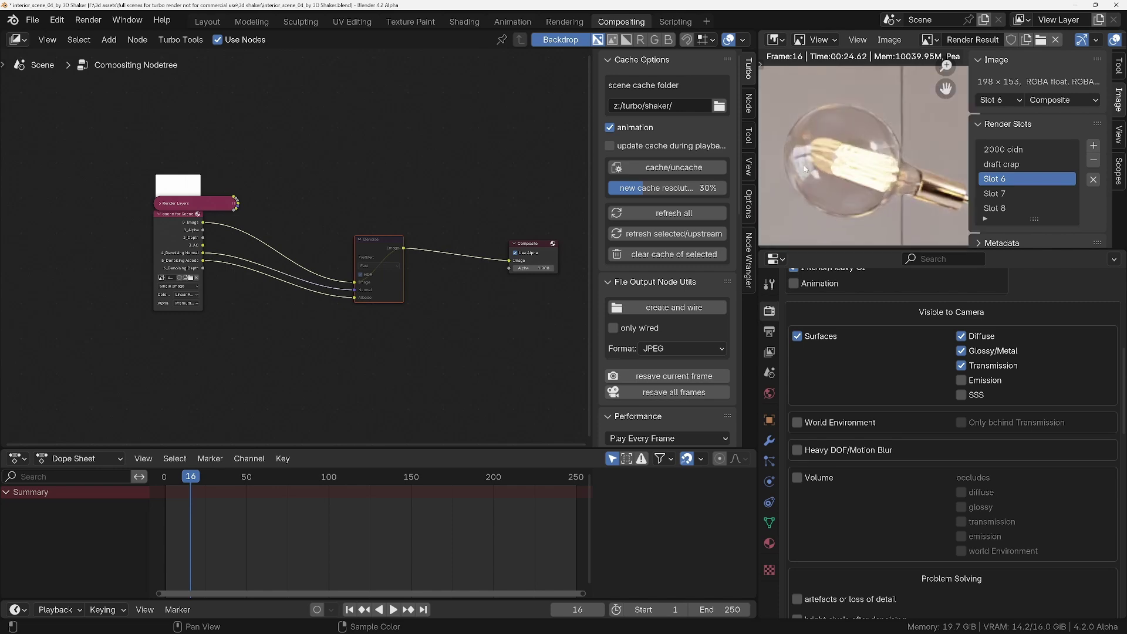
pyautogui.scroll(10, 886, 562)
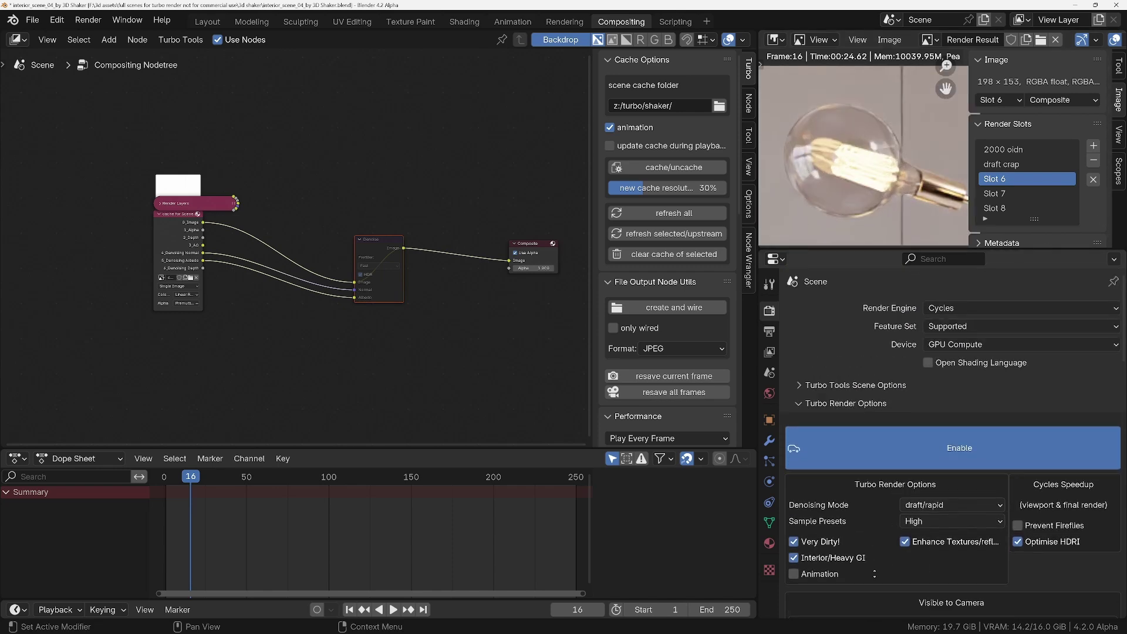
pyautogui.scroll(-3, 870, 530)
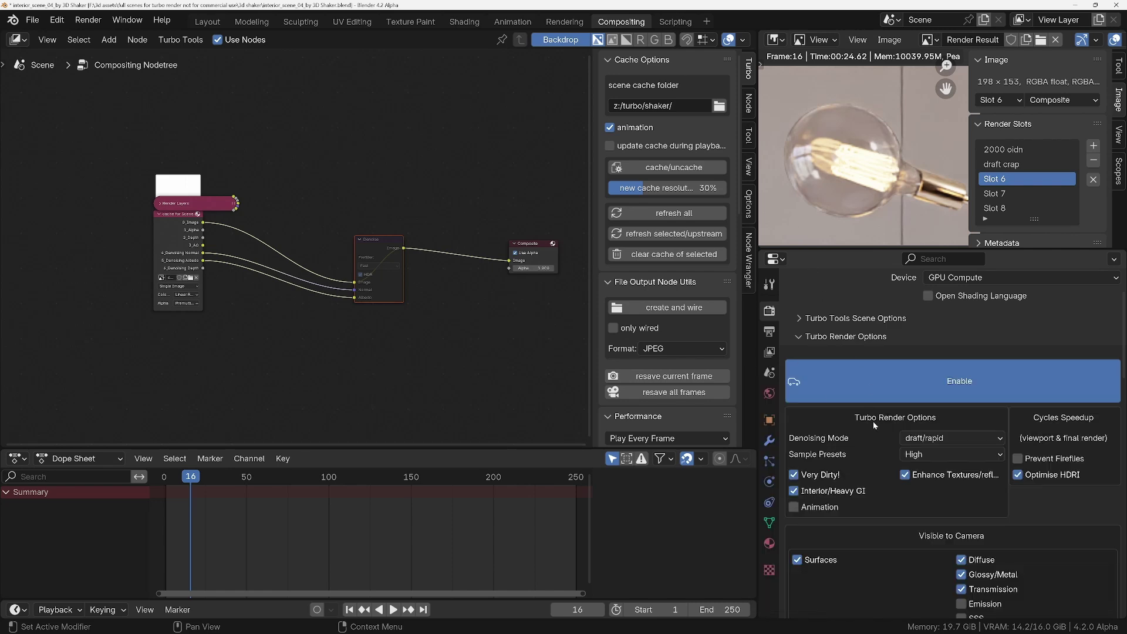
pyautogui.scroll(-1, 874, 464)
pyautogui.click(916, 431)
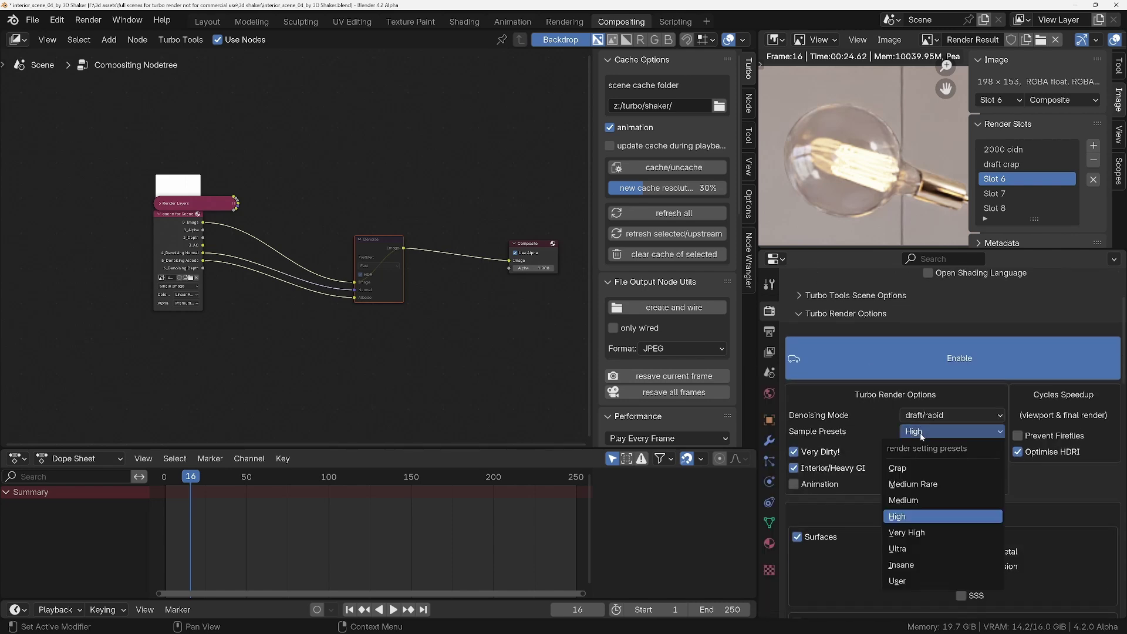
pyautogui.click(906, 533)
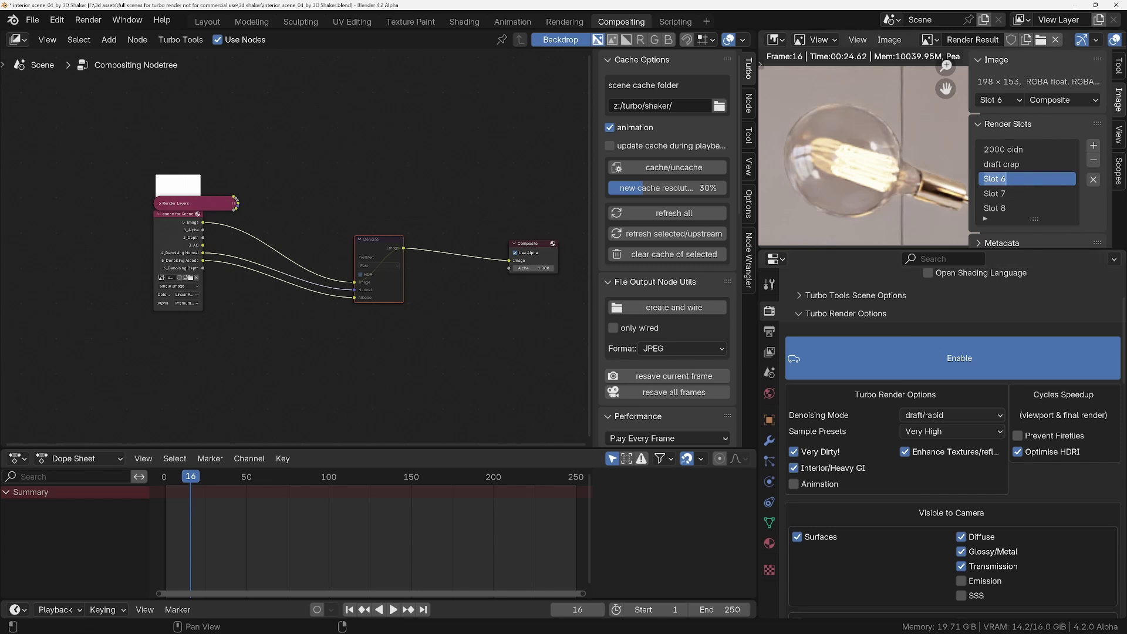
# Step: Rename Slot 6 to 'high' and Slot 7 to 'very high'
pyautogui.doubleClick(998, 178)
pyautogui.write('high')
pyautogui.press('Return')
pyautogui.click(997, 193)
pyautogui.write('very')
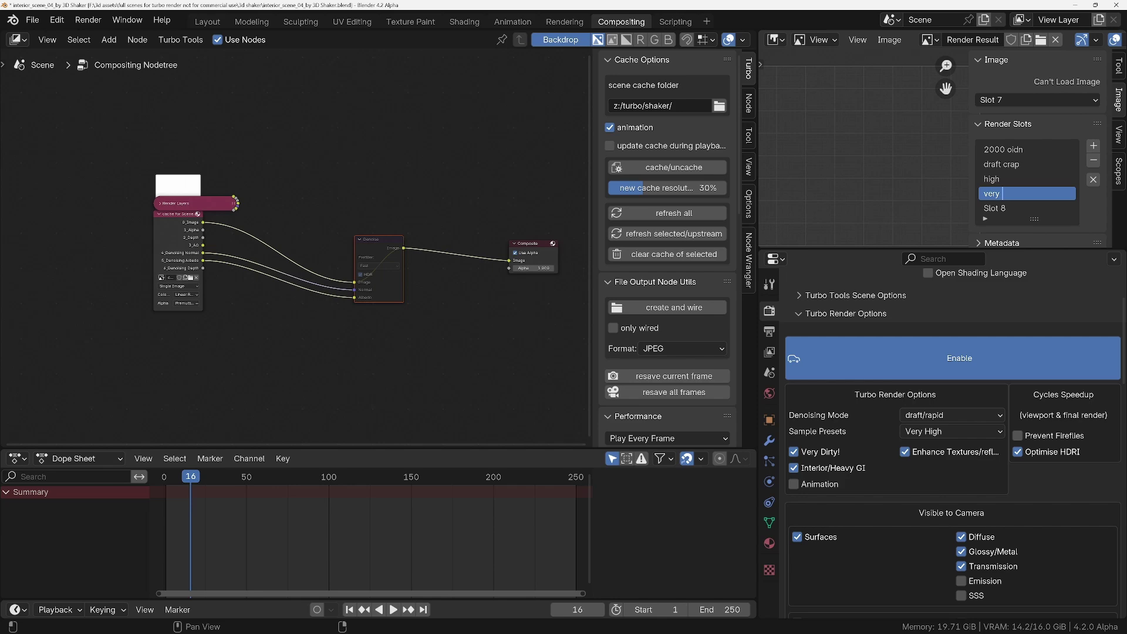
pyautogui.write(' high')
pyautogui.press('Return')
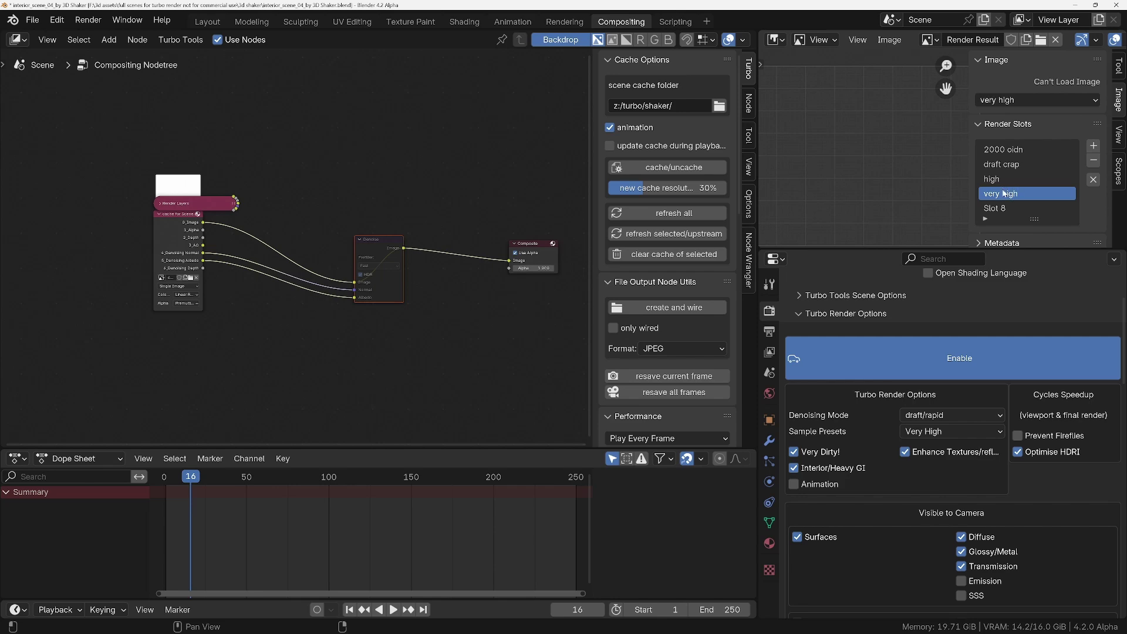
pyautogui.click(88, 20)
# Step: Render a Turbo Tools still into the very high slot, then flip between it and the high render with J
pyautogui.click(112, 39)
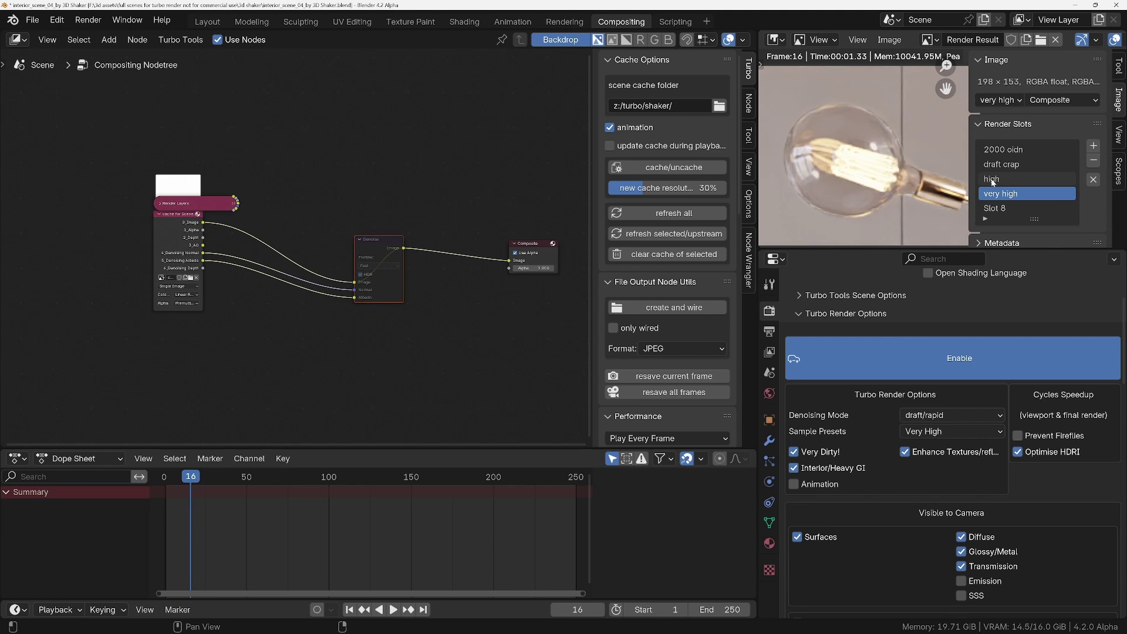
pyautogui.click(1016, 179)
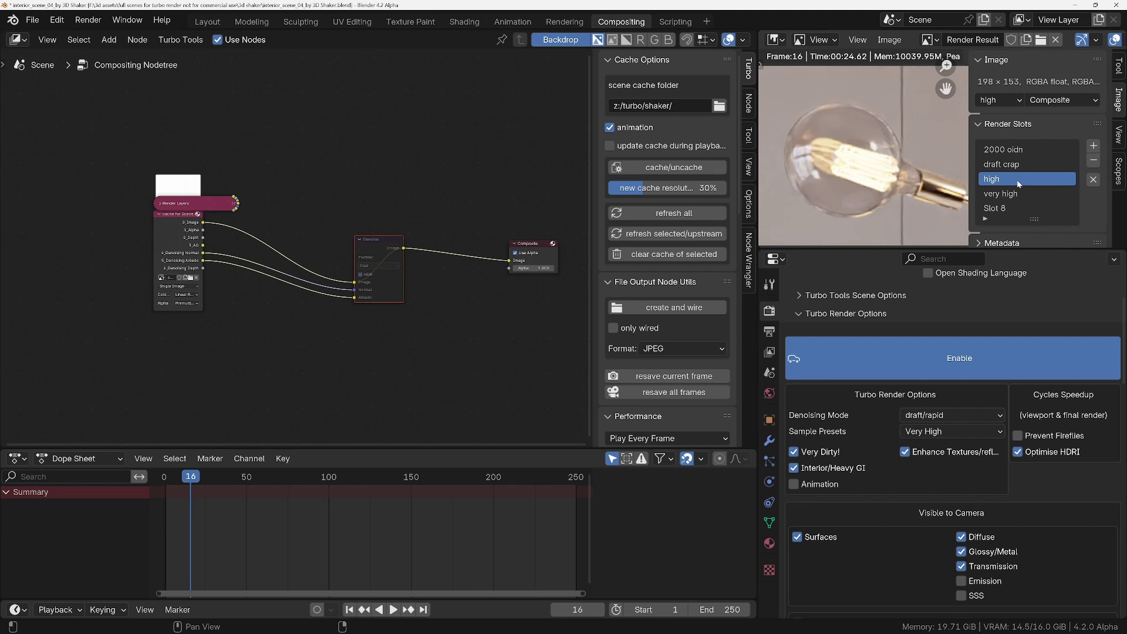
pyautogui.press('j')
pyautogui.press('j')
pyautogui.press('j')
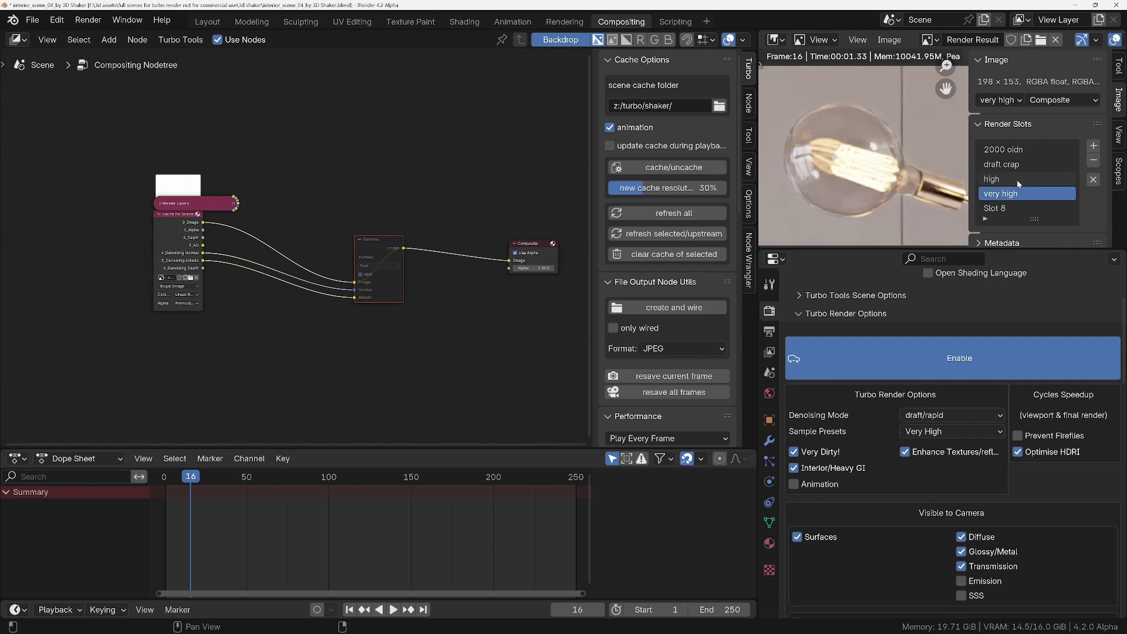
pyautogui.press('j')
pyautogui.press('j')
# Step: Show the very high render, then turn off Render Region in Output Properties
pyautogui.click(1001, 181)
pyautogui.press('j')
pyautogui.click(769, 332)
pyautogui.scroll(2, 915, 352)
pyautogui.click(929, 362)
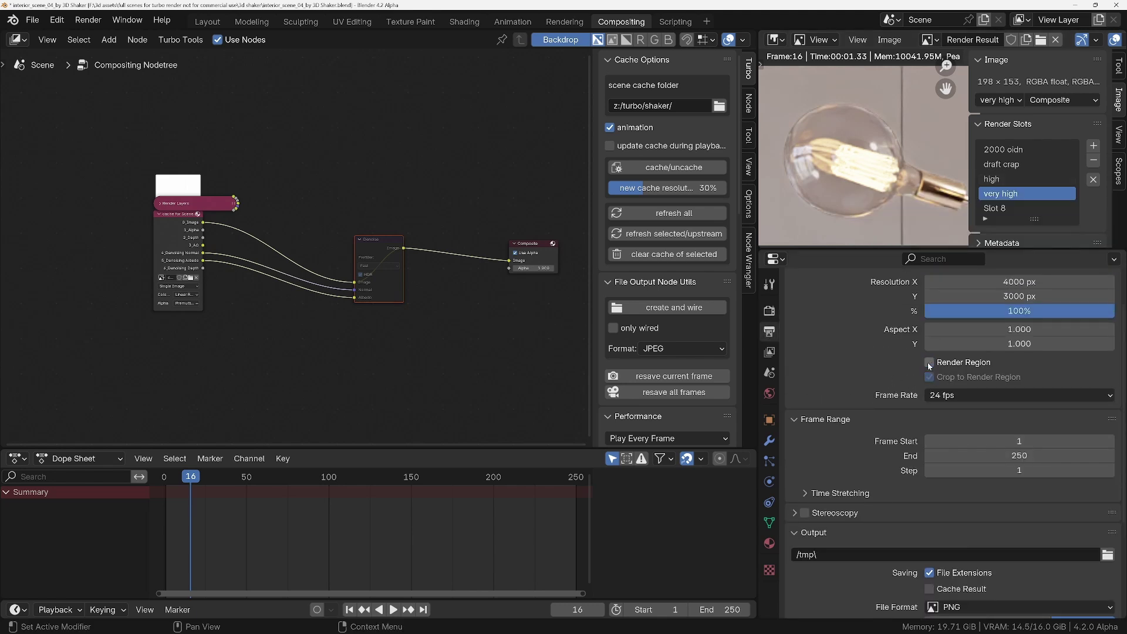
# Step: Start a Turbo Tools still render and cancel it by going back to the previous view
pyautogui.click(88, 20)
pyautogui.click(135, 37)
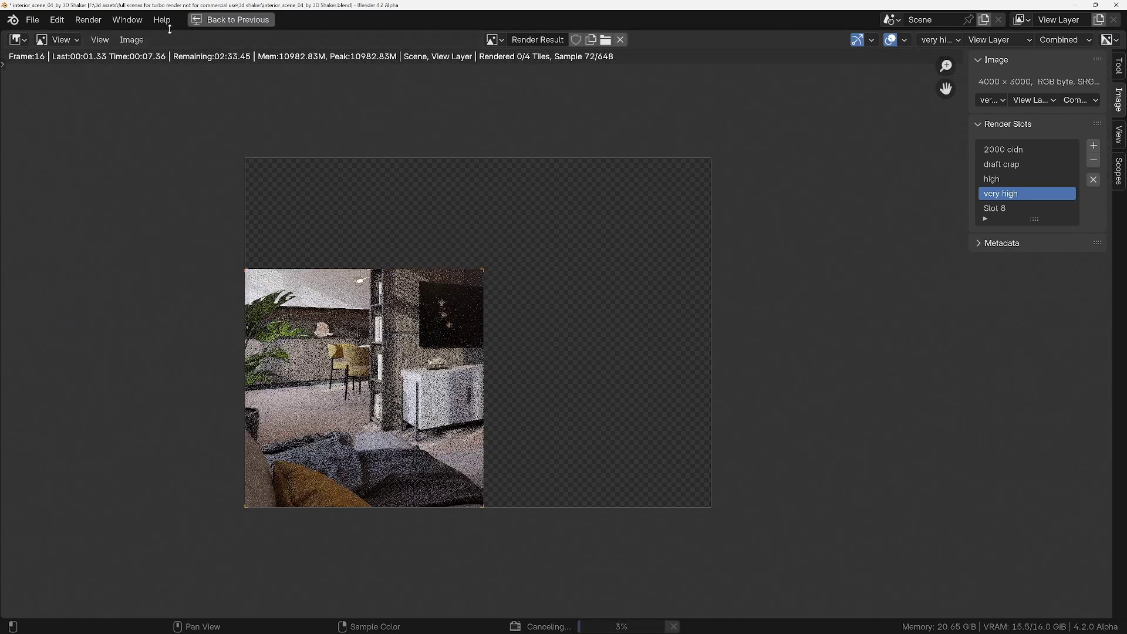
pyautogui.click(239, 22)
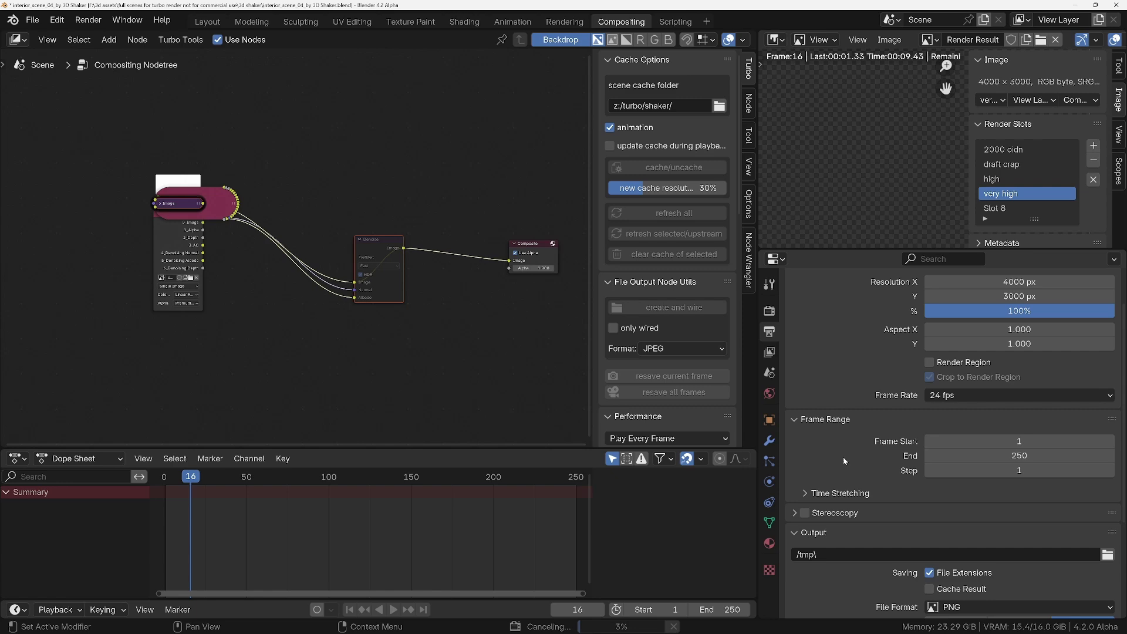
# Step: Turn off Persistent Data under Render Properties > Performance
pyautogui.click(769, 311)
pyautogui.scroll(-15, 913, 437)
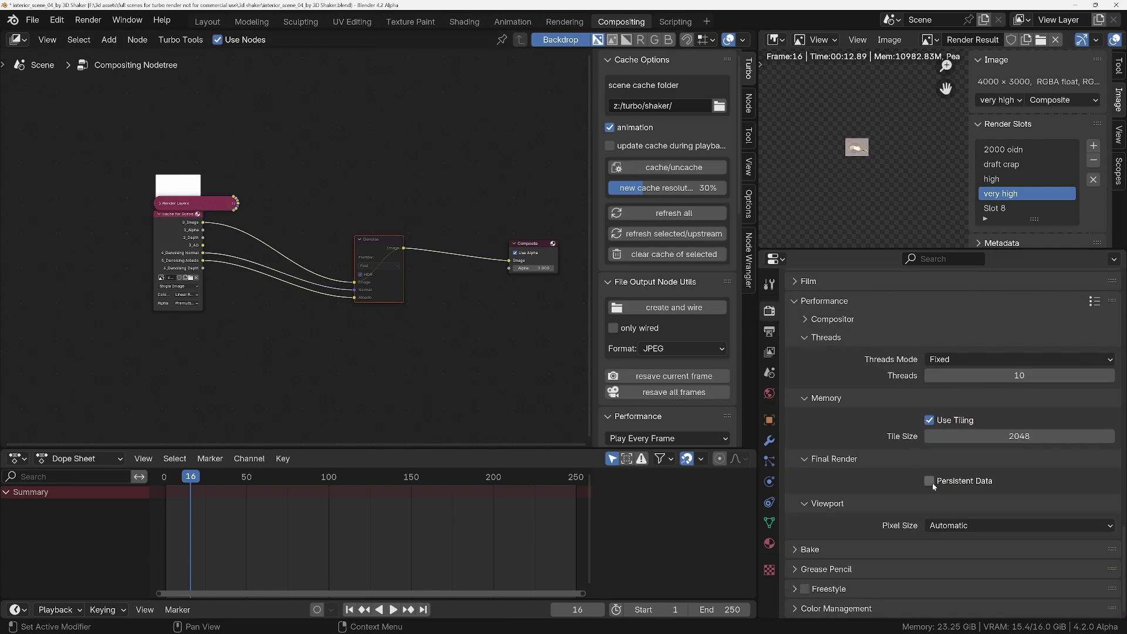
pyautogui.click(931, 482)
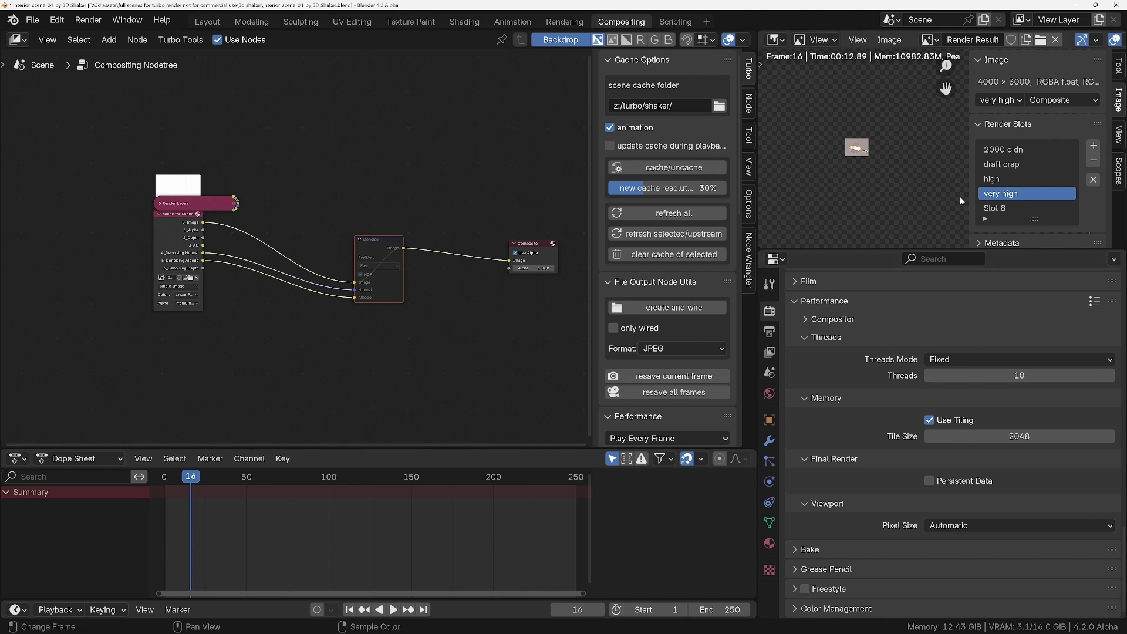
# Step: Render the full 4000 × 3000 room into the very high slot, zoom in, then show the 2000 oidn render
pyautogui.click(88, 23)
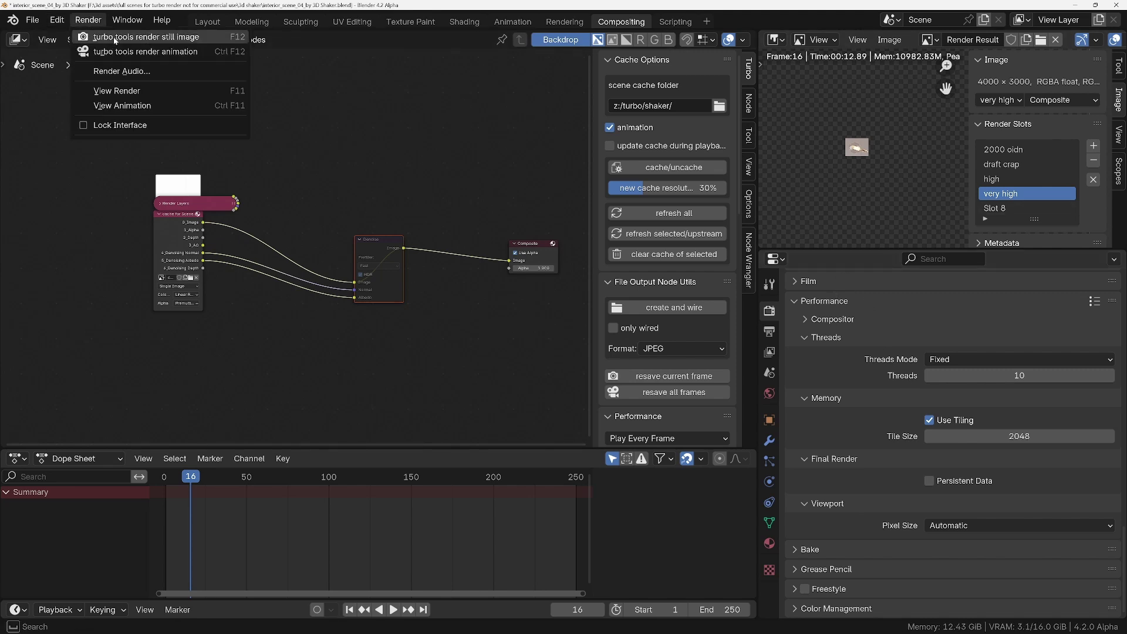
pyautogui.click(111, 37)
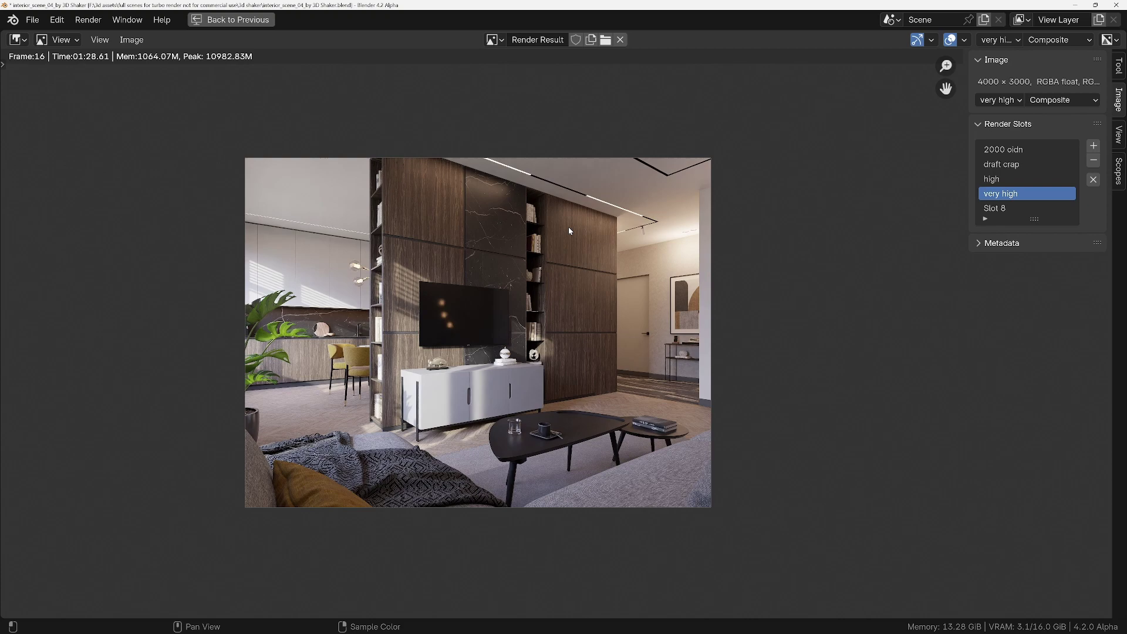
pyautogui.scroll(3, 382, 278)
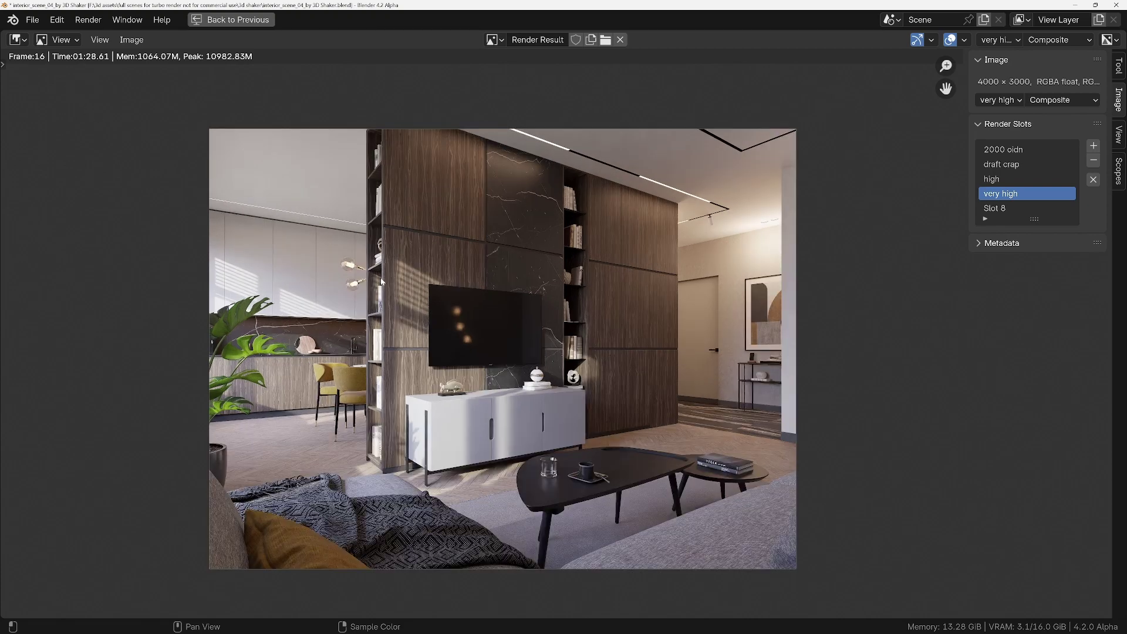
pyautogui.scroll(1, 381, 281)
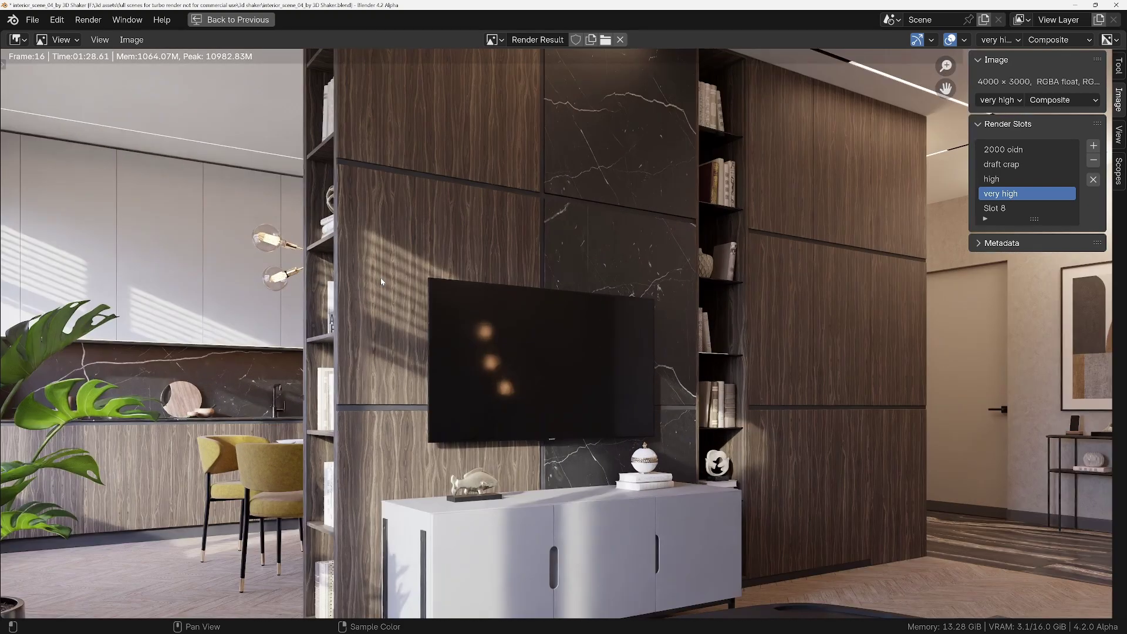
pyautogui.scroll(1, 379, 259)
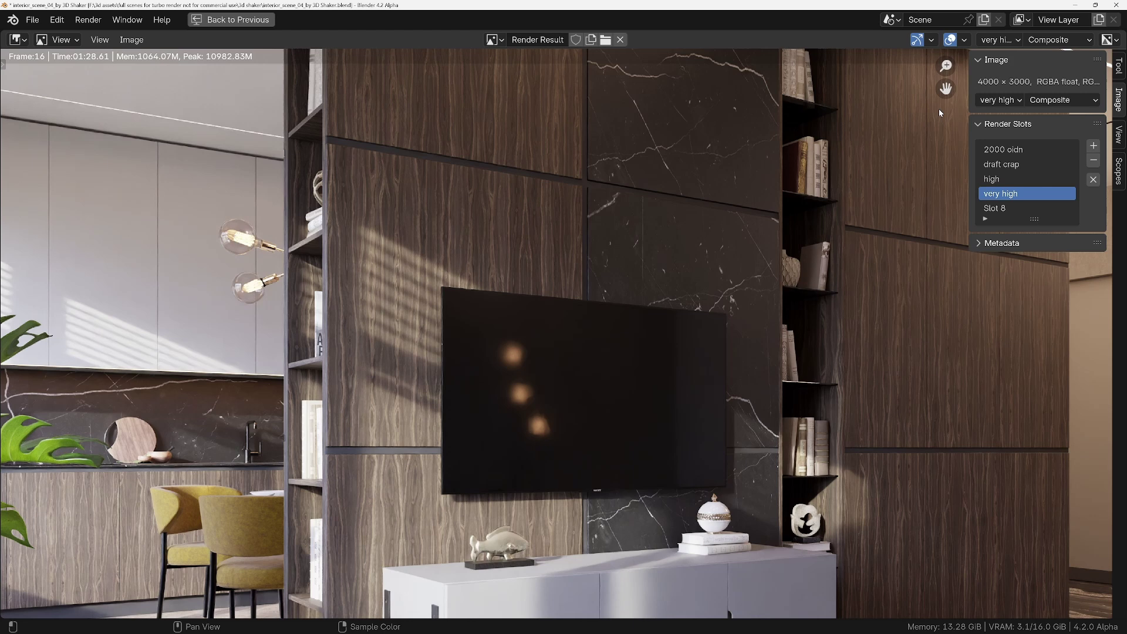
pyautogui.click(1001, 150)
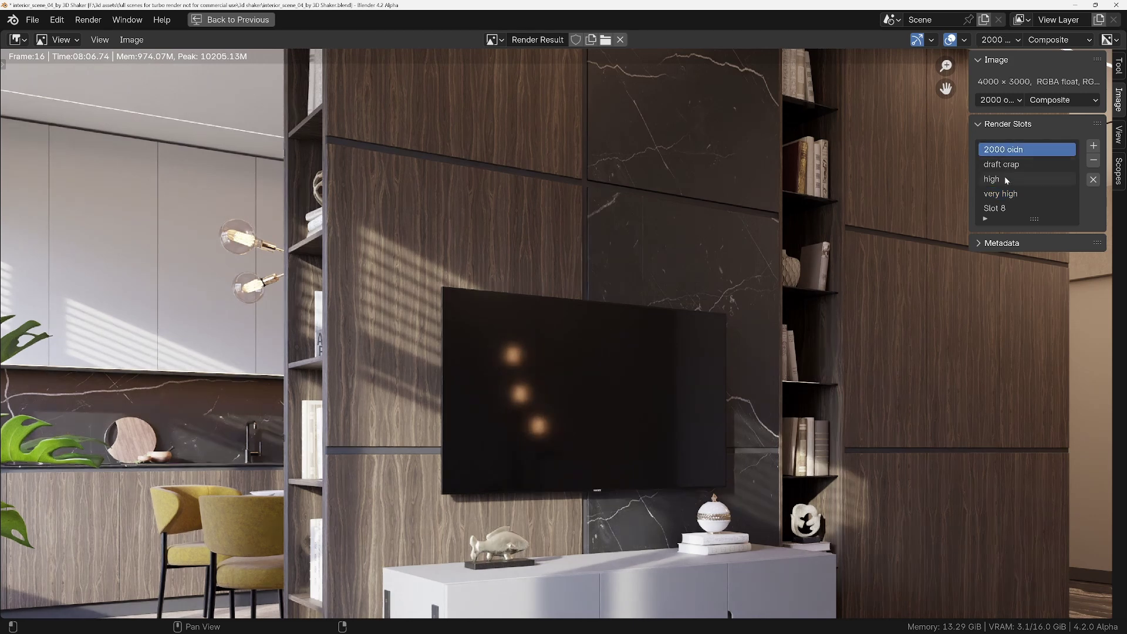
# Step: Show the very high render and zoom and pan across the room toward the rug
pyautogui.click(1001, 195)
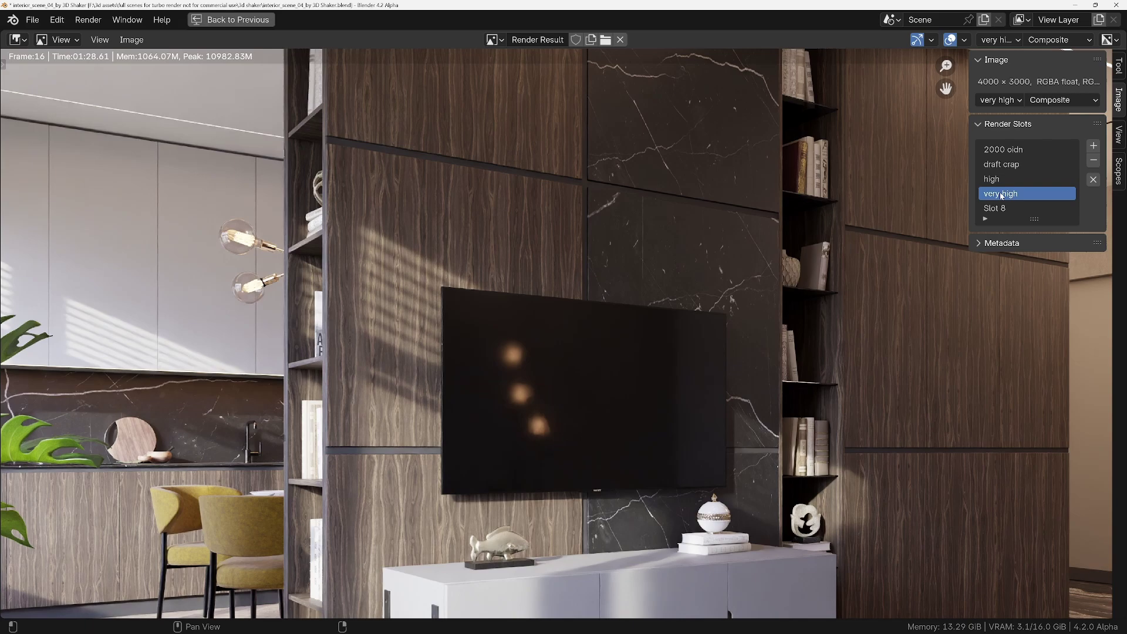
pyautogui.scroll(-3, 574, 465)
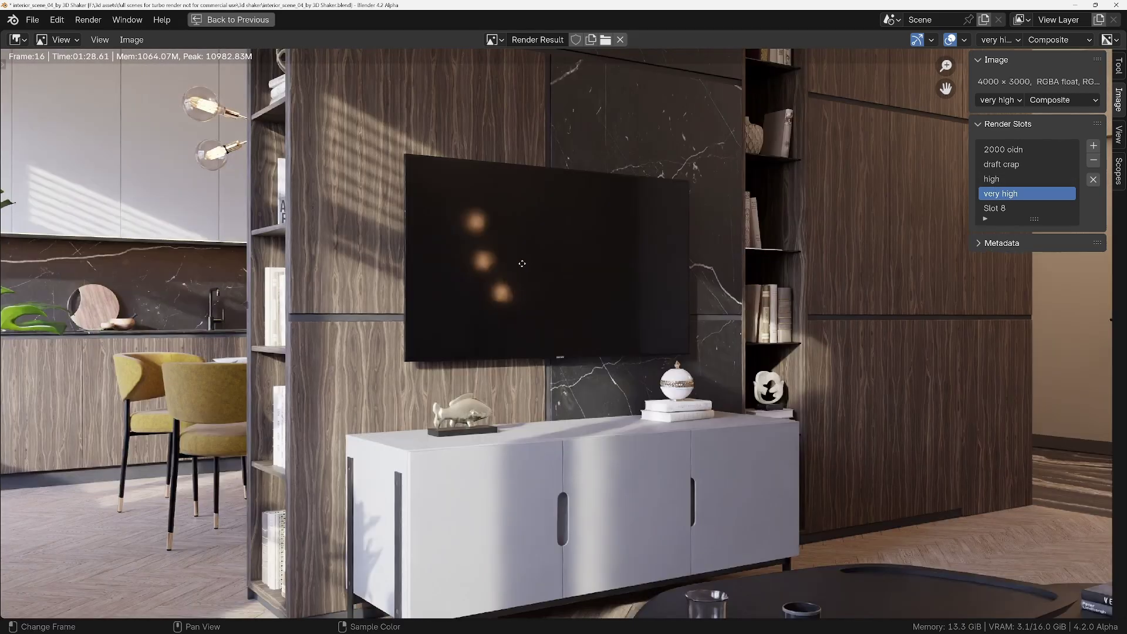
pyautogui.moveTo(737, 474); pyautogui.dragTo(450, 382, button='middle')
pyautogui.scroll(6, 323, 361)
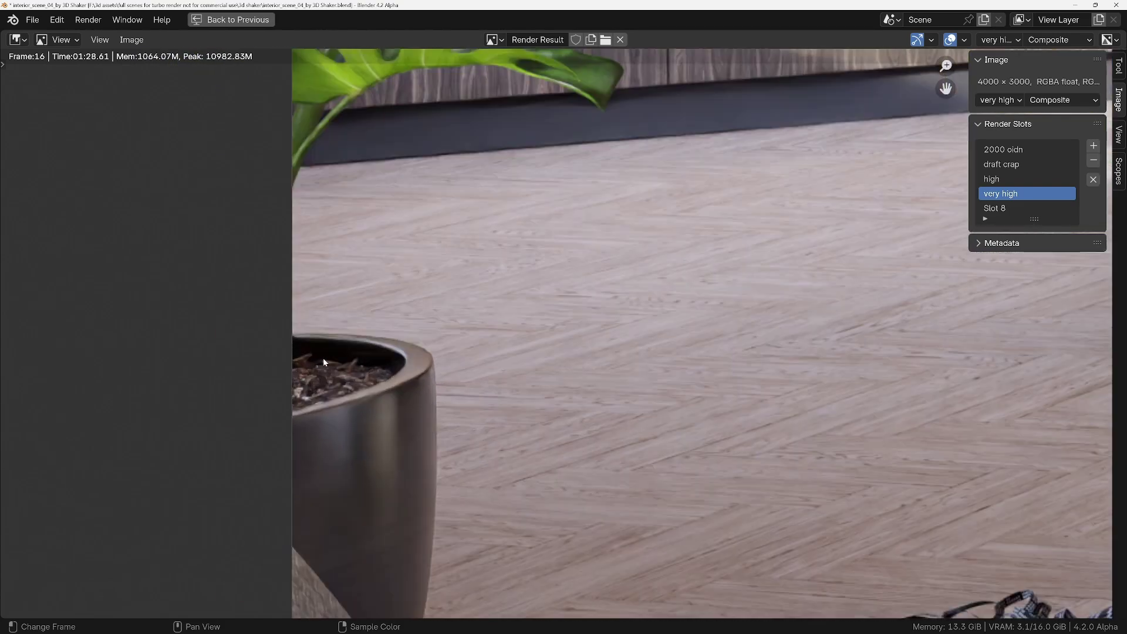
pyautogui.moveTo(377, 521); pyautogui.dragTo(362, 402, button='middle')
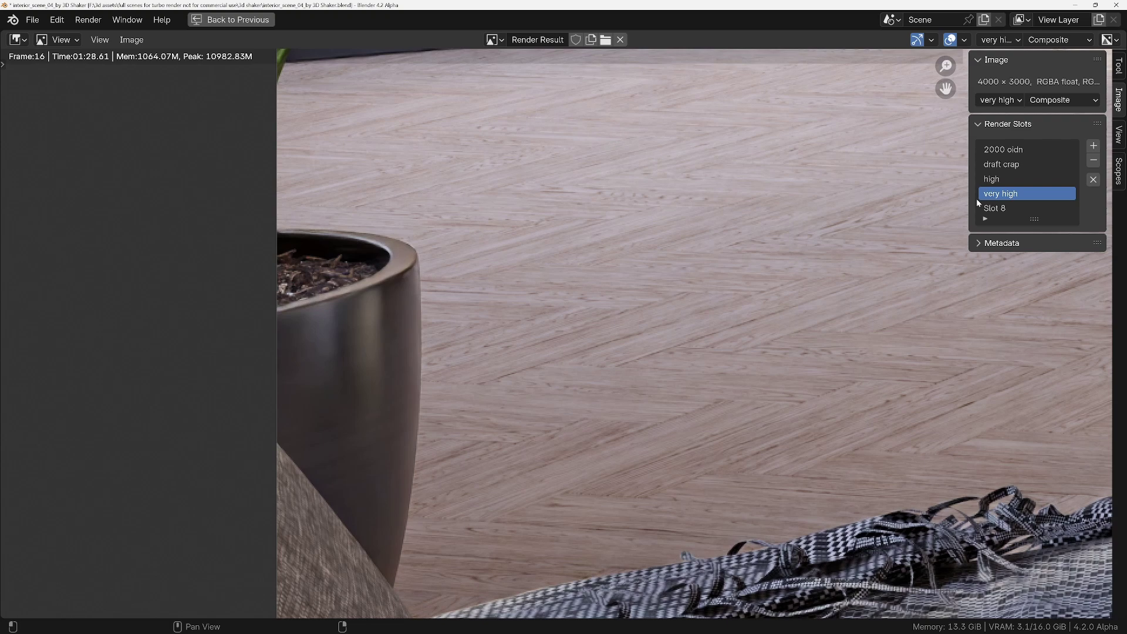
pyautogui.scroll(3, 345, 395)
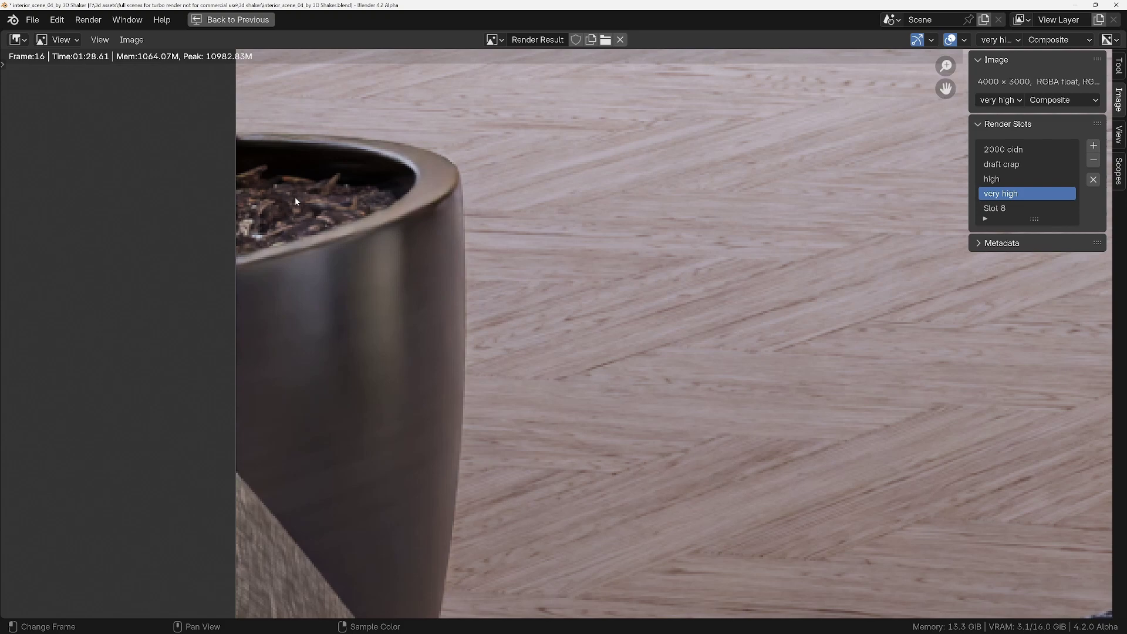
pyautogui.scroll(1, 438, 374)
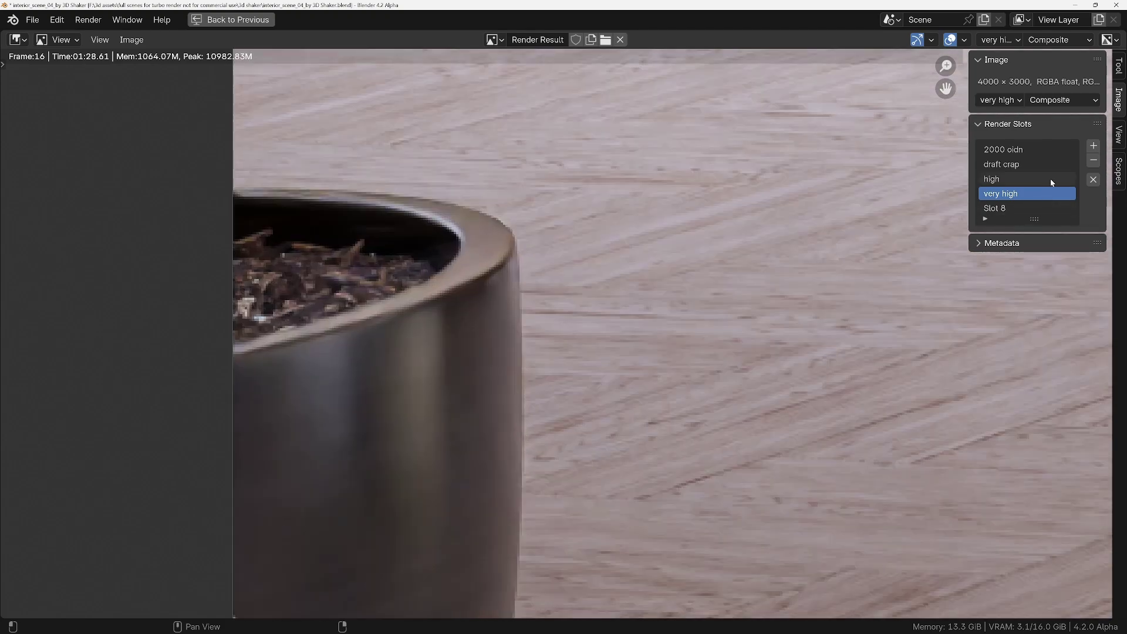
# Step: Compare the 2000 oidn and very high renders along the pot's side and rim, flipping with J
pyautogui.click(1012, 151)
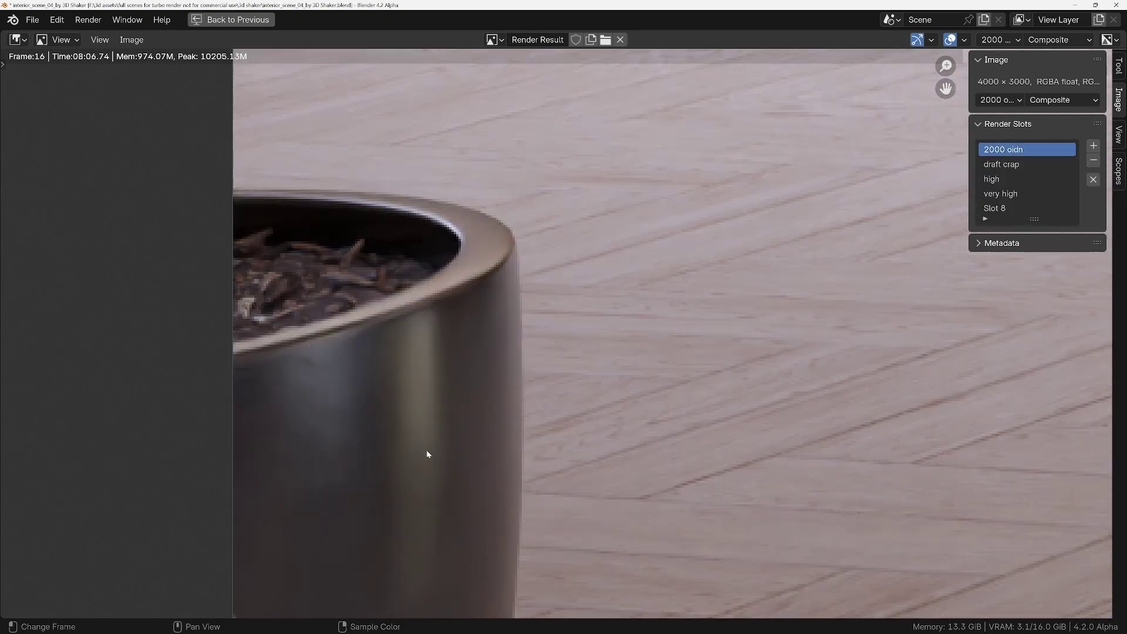
pyautogui.moveTo(427, 454); pyautogui.dragTo(411, 350, button='middle')
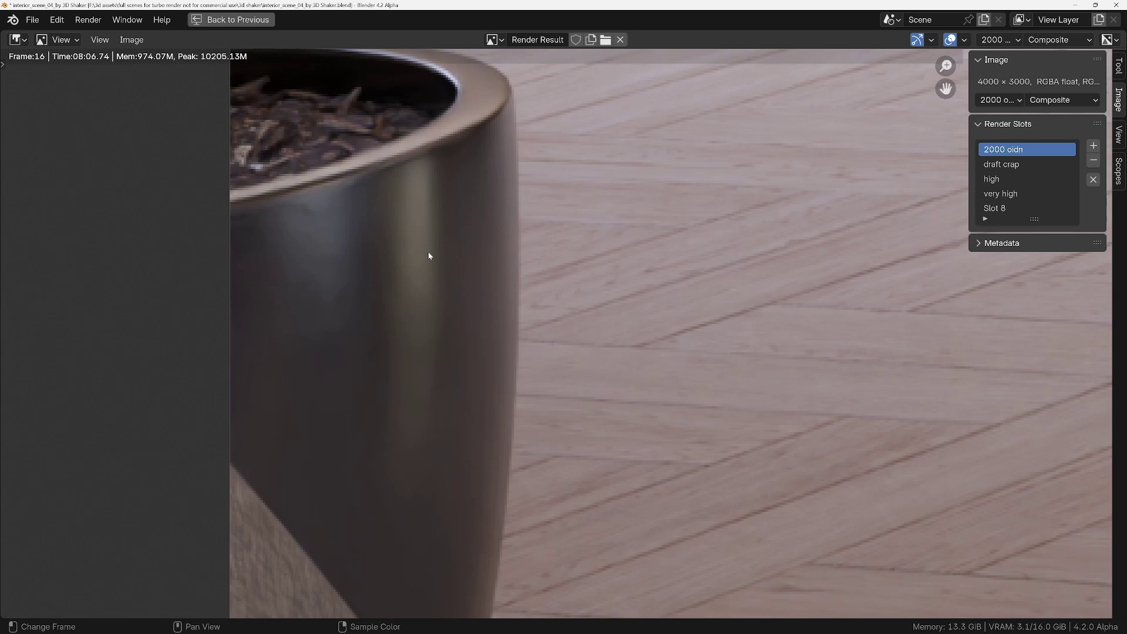
pyautogui.moveTo(430, 254); pyautogui.dragTo(531, 516, button='middle')
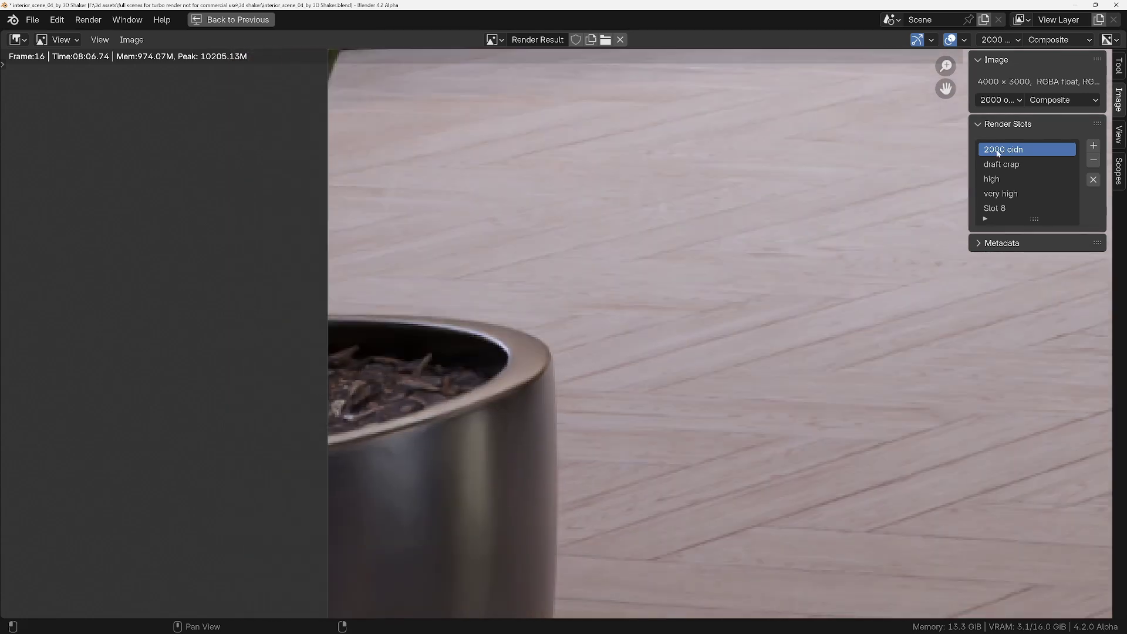
pyautogui.click(997, 194)
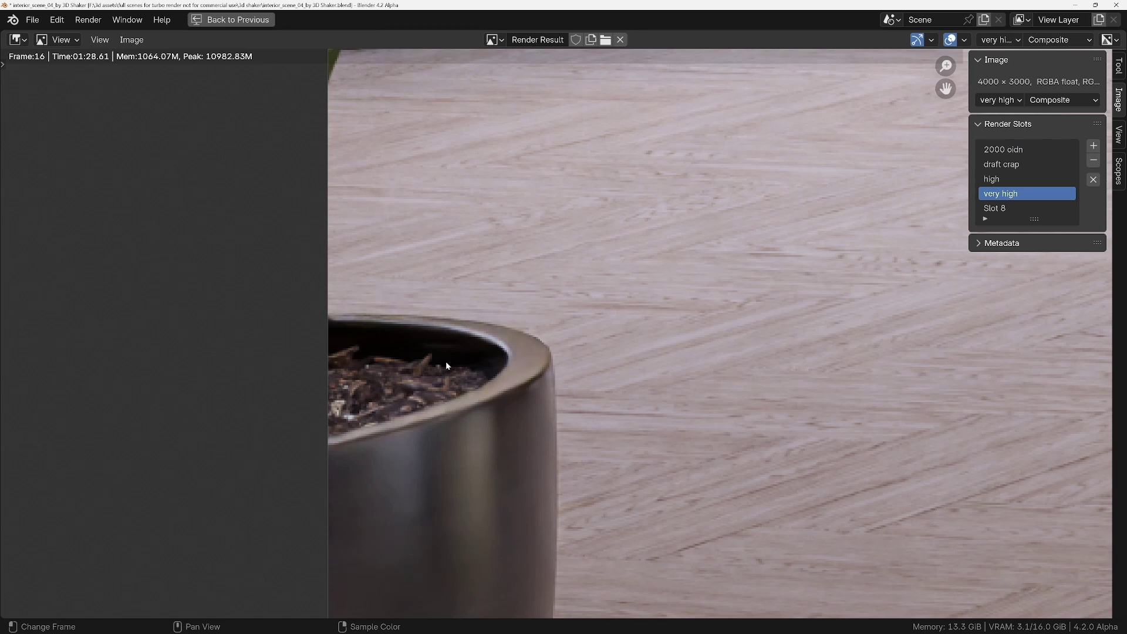
pyautogui.press('j')
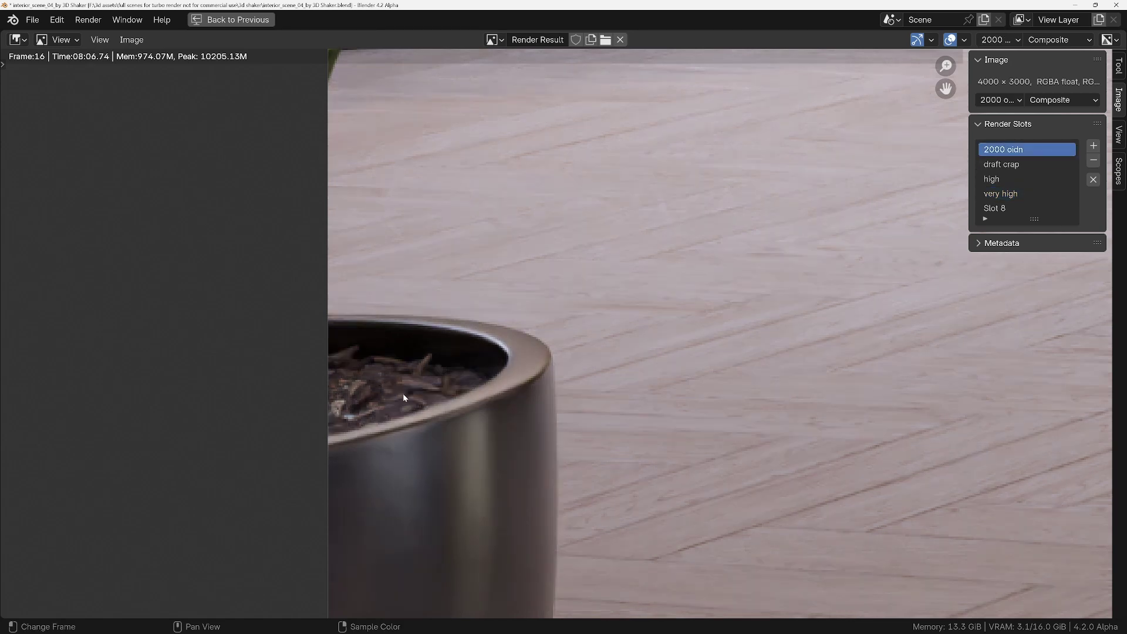
pyautogui.press('j')
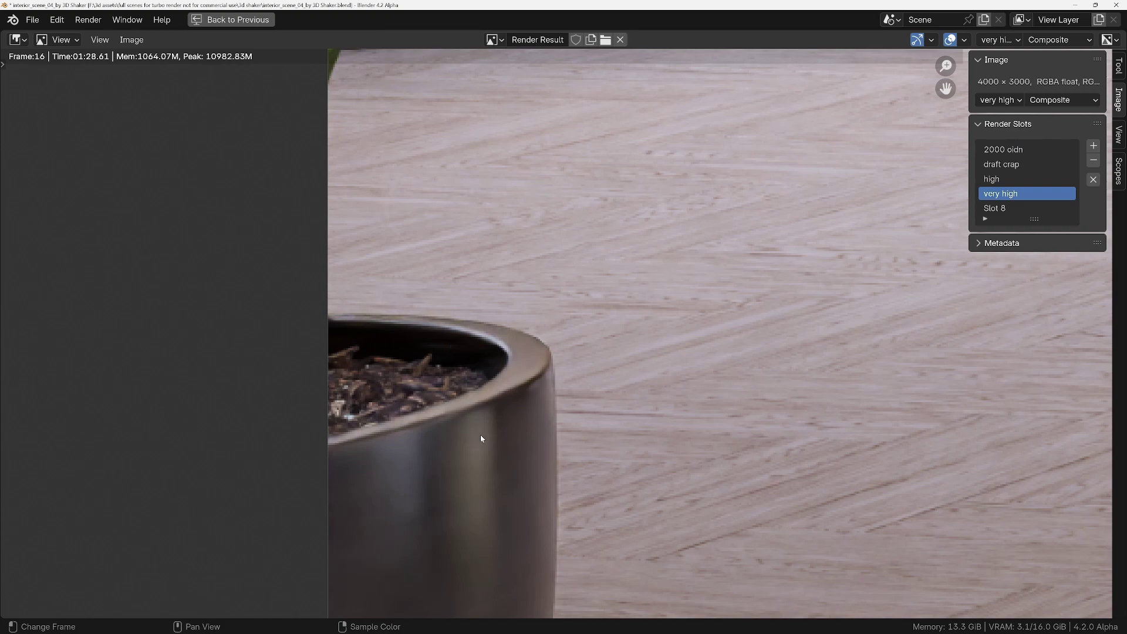
# Step: Zoom out and pan the very high render across the TV, cabinet and left side of the room
pyautogui.scroll(-3, 442, 420)
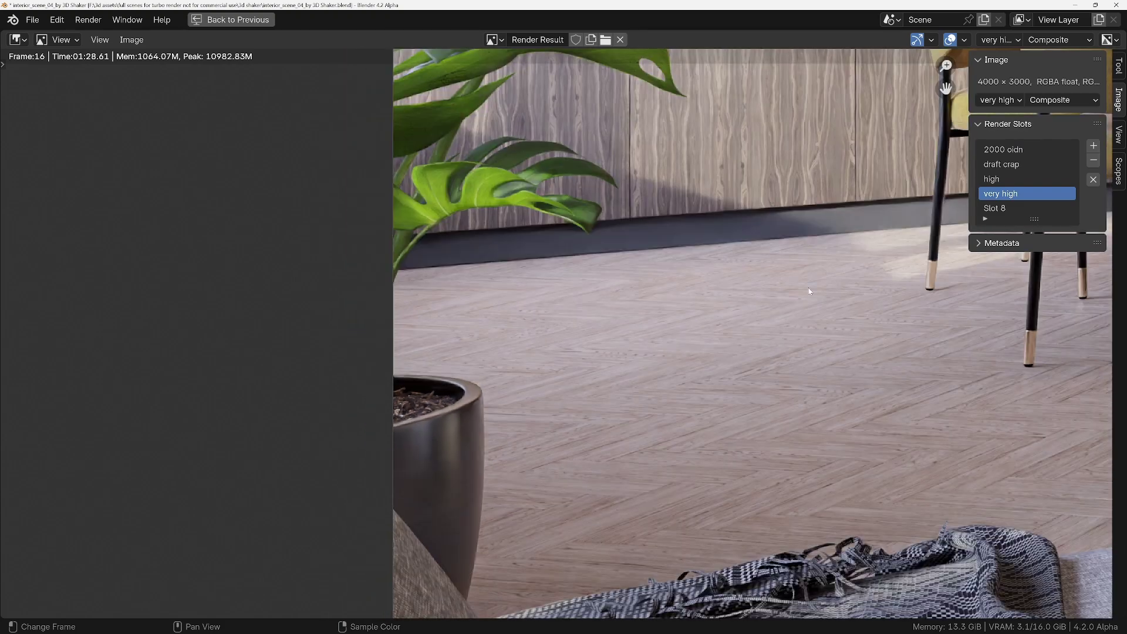
pyautogui.scroll(-4, 808, 291)
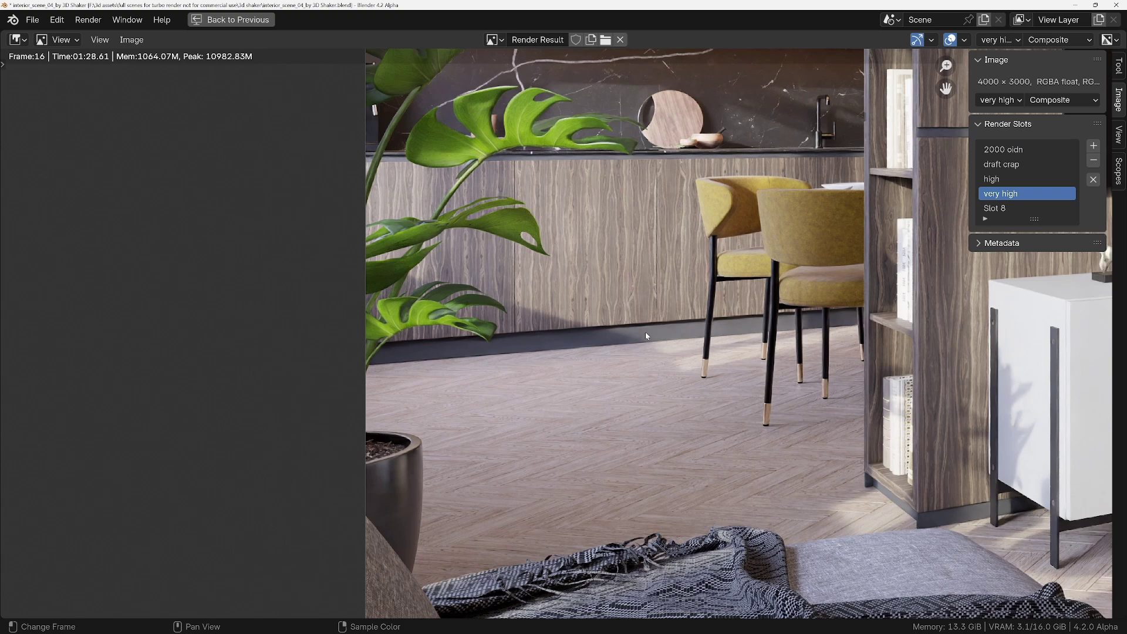
pyautogui.moveTo(645, 332); pyautogui.dragTo(498, 287, button='middle')
pyautogui.scroll(-2, 745, 244)
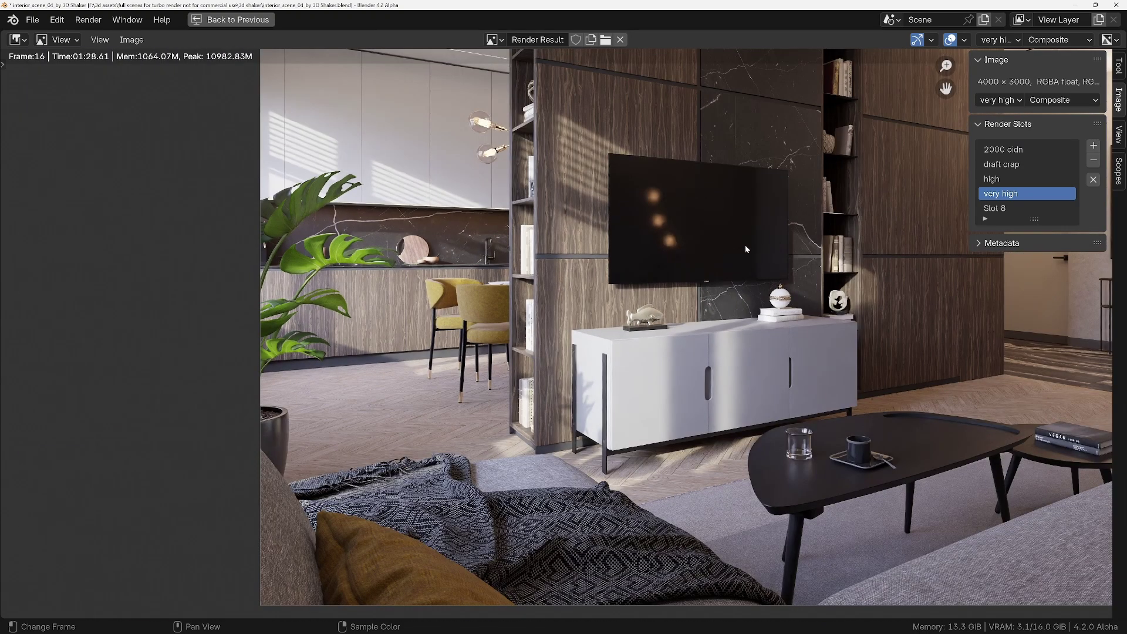
pyautogui.scroll(-3, 745, 245)
pyautogui.moveTo(762, 241); pyautogui.dragTo(617, 416, button='middle')
pyautogui.scroll(2, 558, 353)
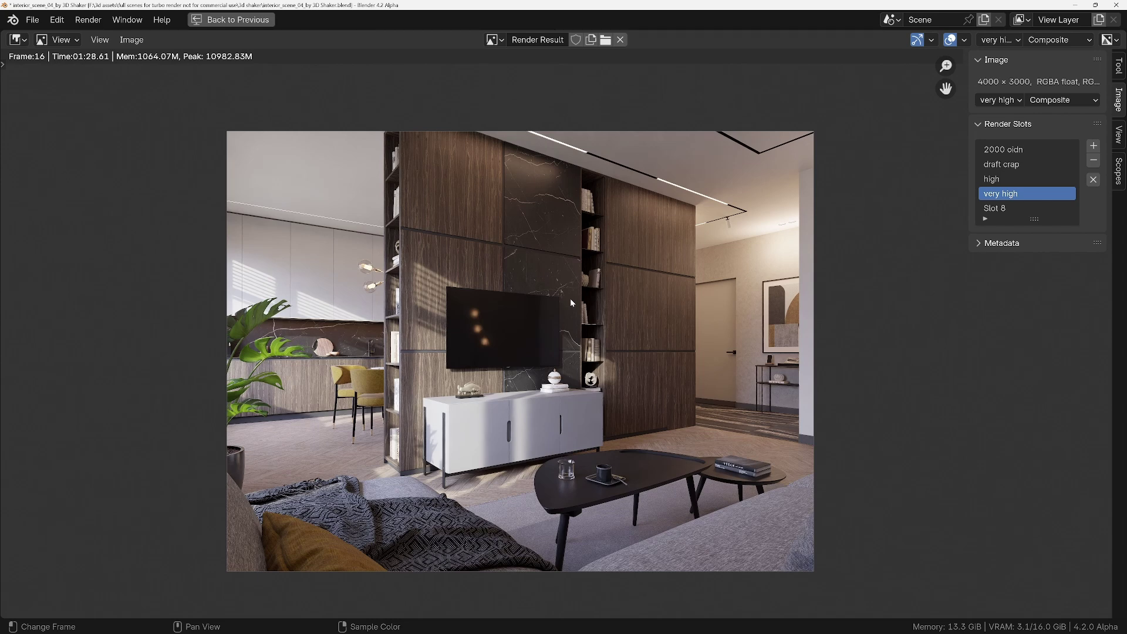
pyautogui.scroll(1, 569, 299)
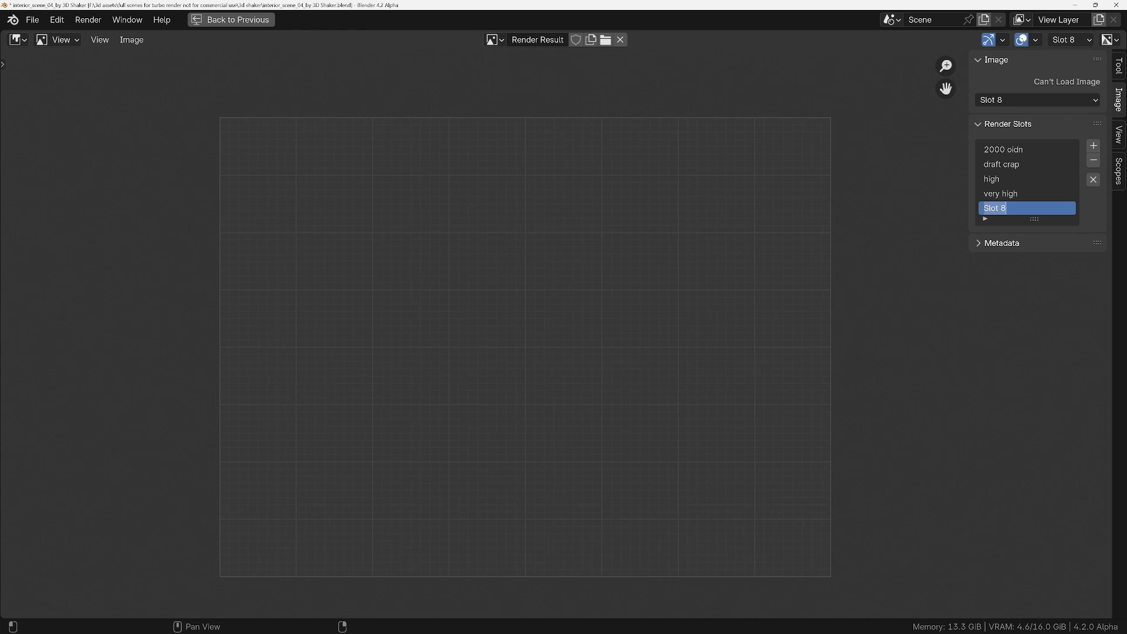
# Step: Rename Slot 8 to 'optix', add a slot named 'oidn', and enlarge the slot list
pyautogui.write('optix')
pyautogui.press('Return')
pyautogui.click(1093, 145)
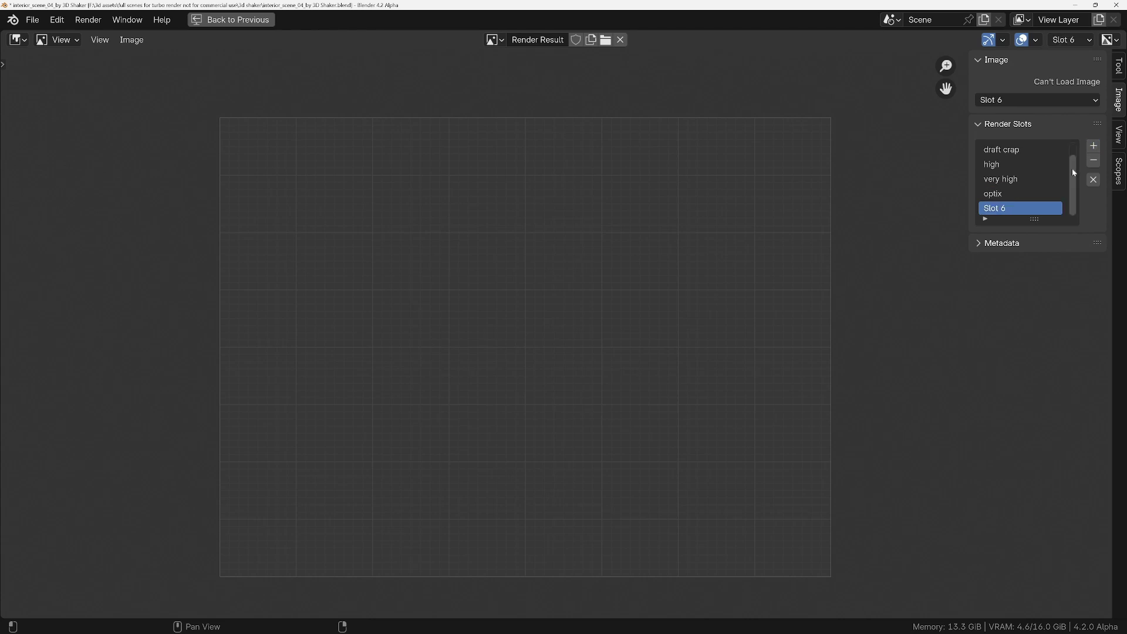
pyautogui.doubleClick(1000, 208)
pyautogui.write('oidn')
pyautogui.press('Return')
pyautogui.moveTo(1034, 219); pyautogui.dragTo(1027, 274)
pyautogui.click(234, 20)
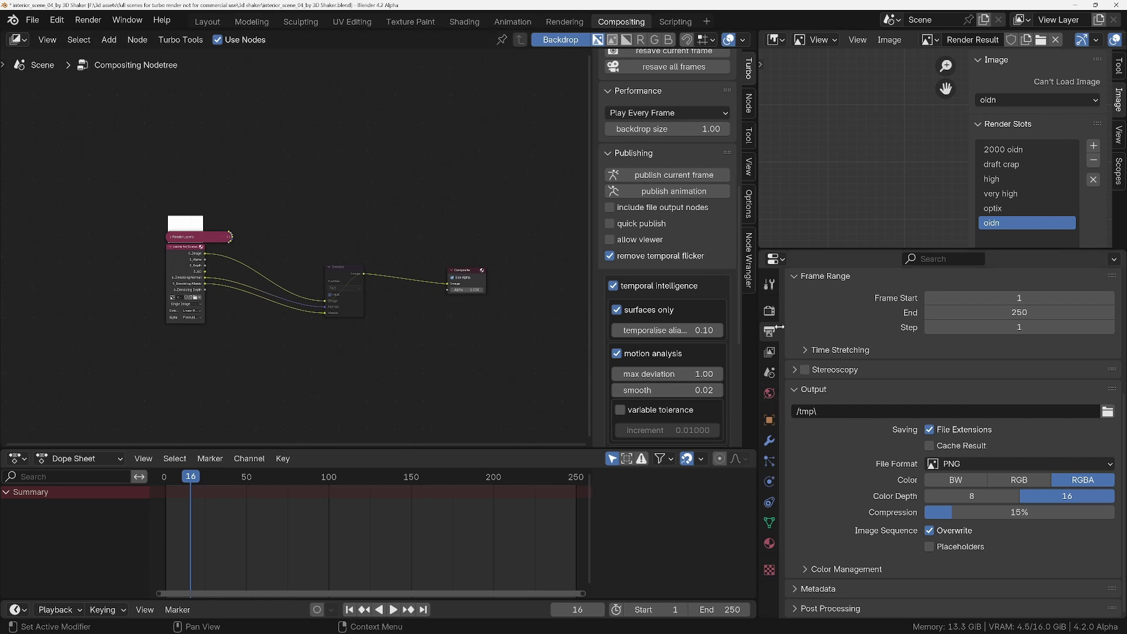
# Step: Select the optix slot in Render properties and start a Turbo Tools still render
pyautogui.click(769, 310)
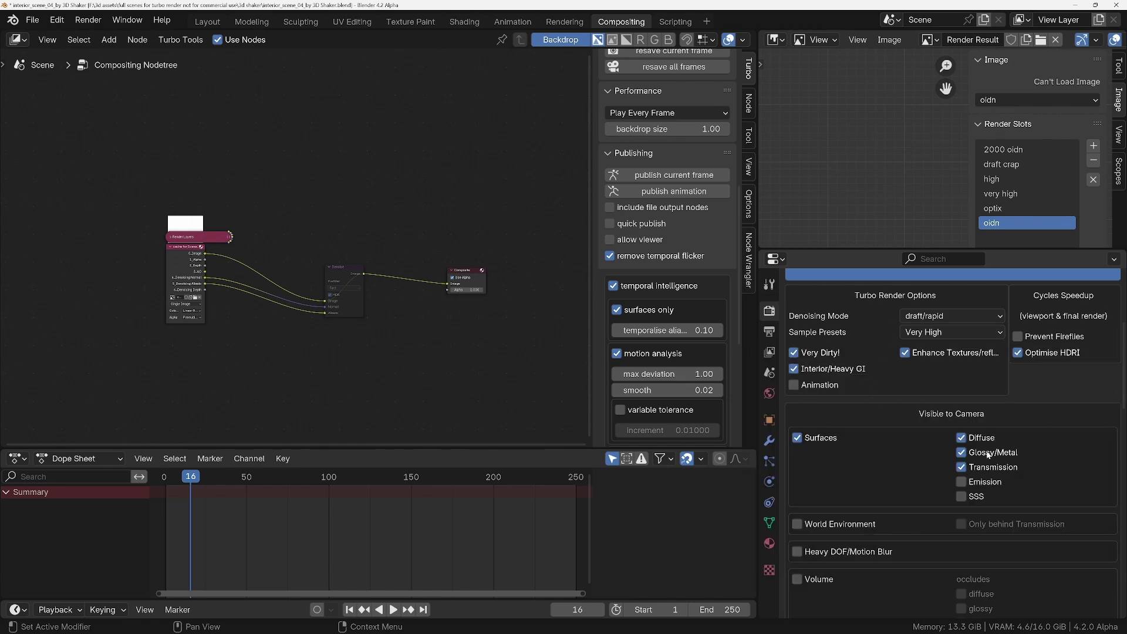
pyautogui.scroll(-15, 863, 508)
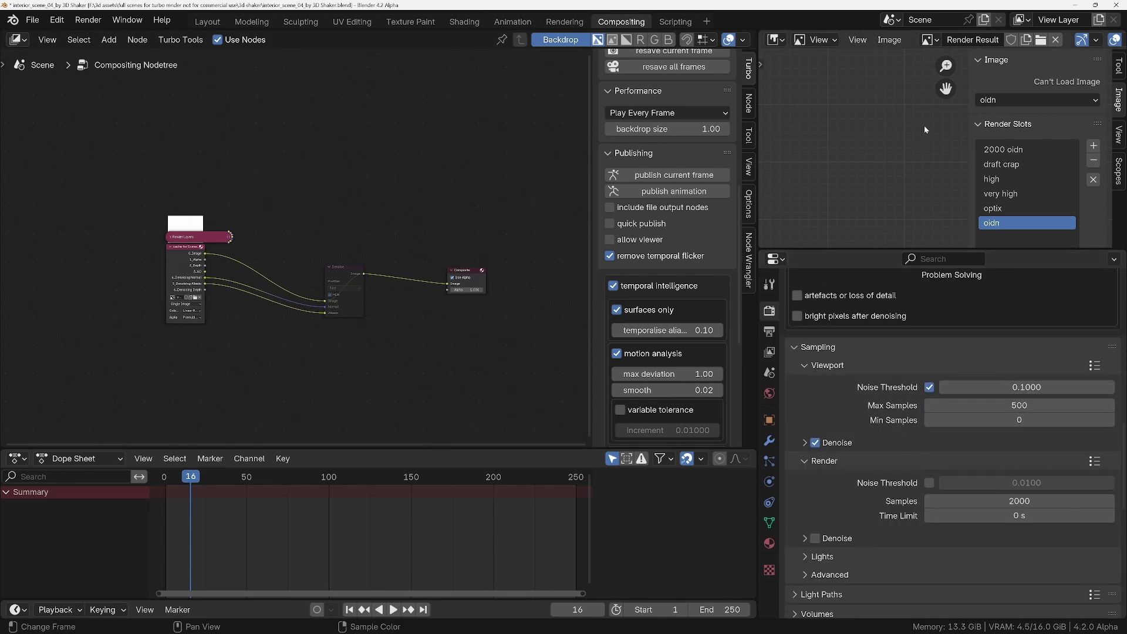
pyautogui.click(1000, 210)
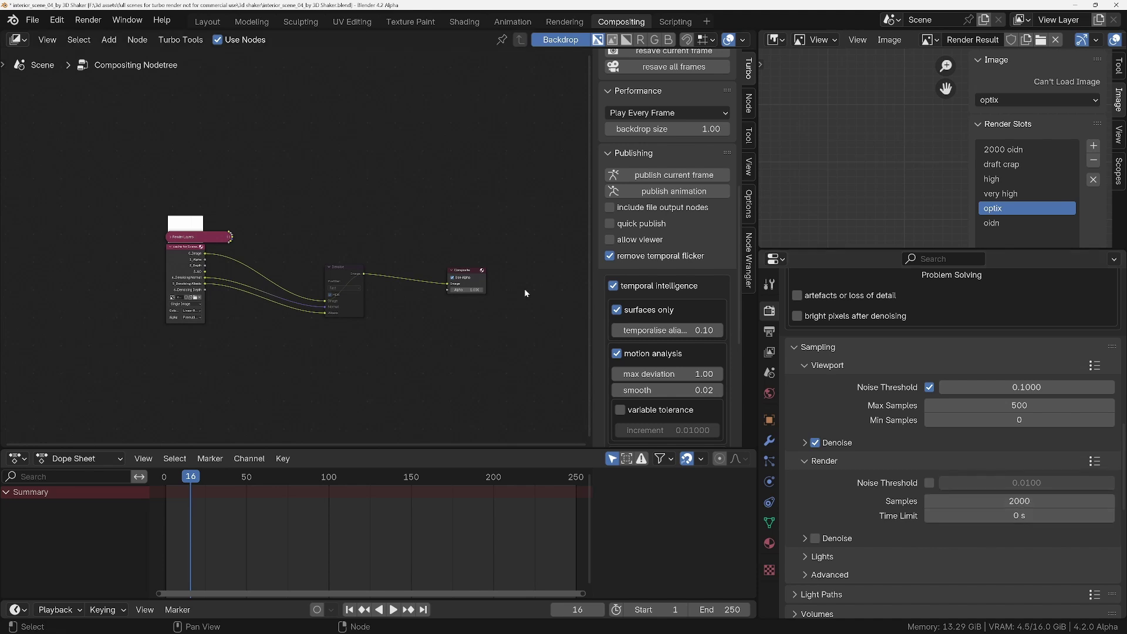
pyautogui.click(88, 20)
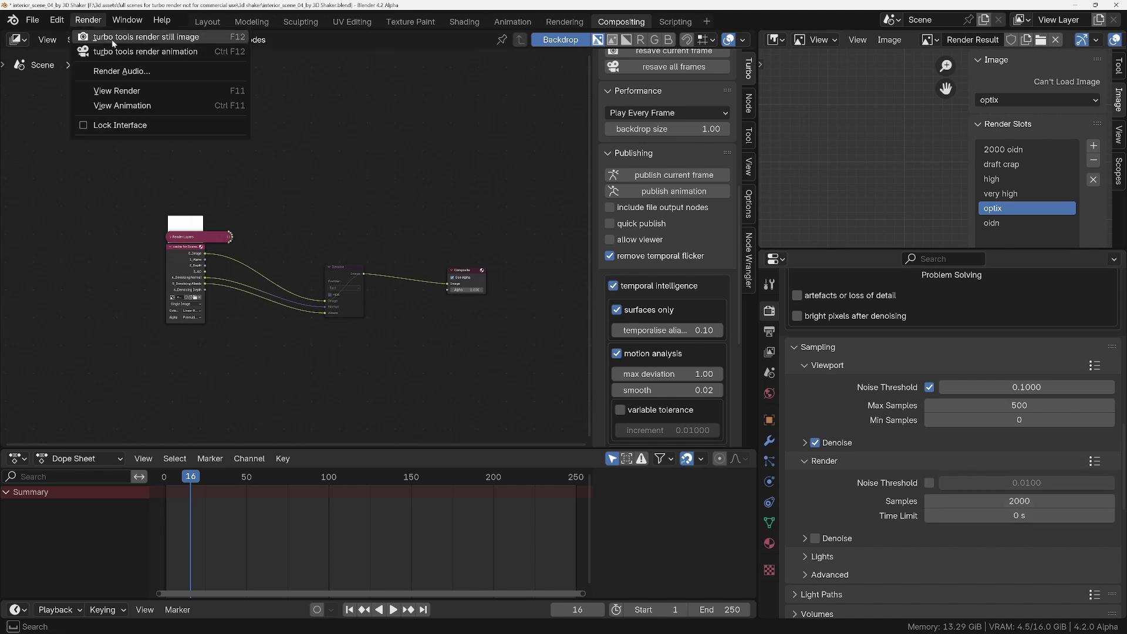
pyautogui.click(113, 39)
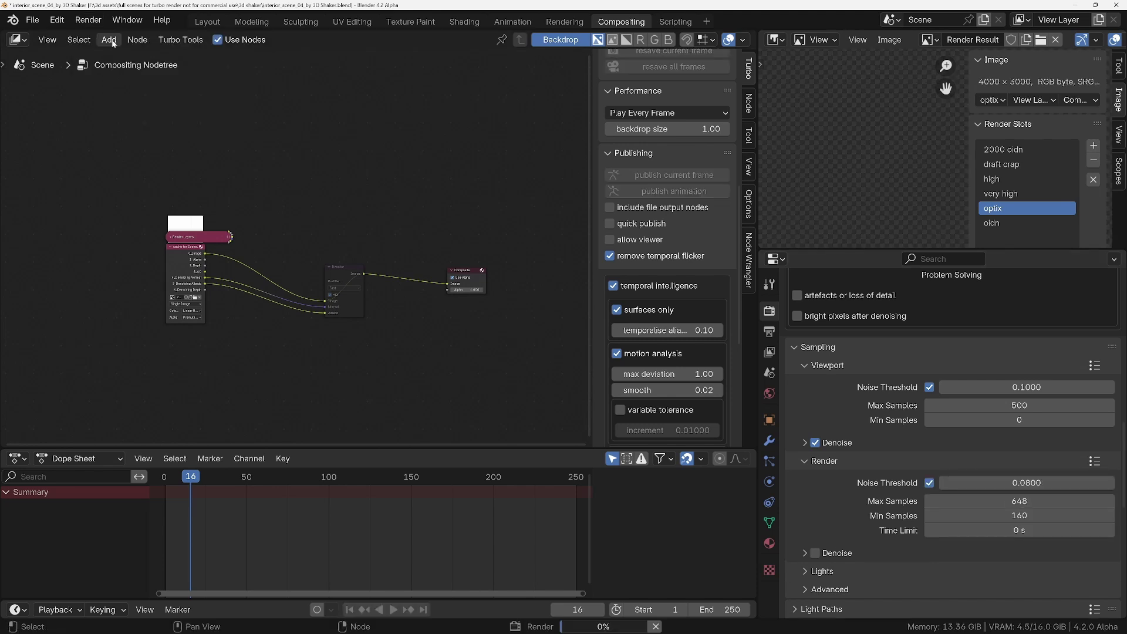
# Step: Apply the 'very high' sampling preset (0.08 noise threshold, 648 max samples)
pyautogui.click(1094, 462)
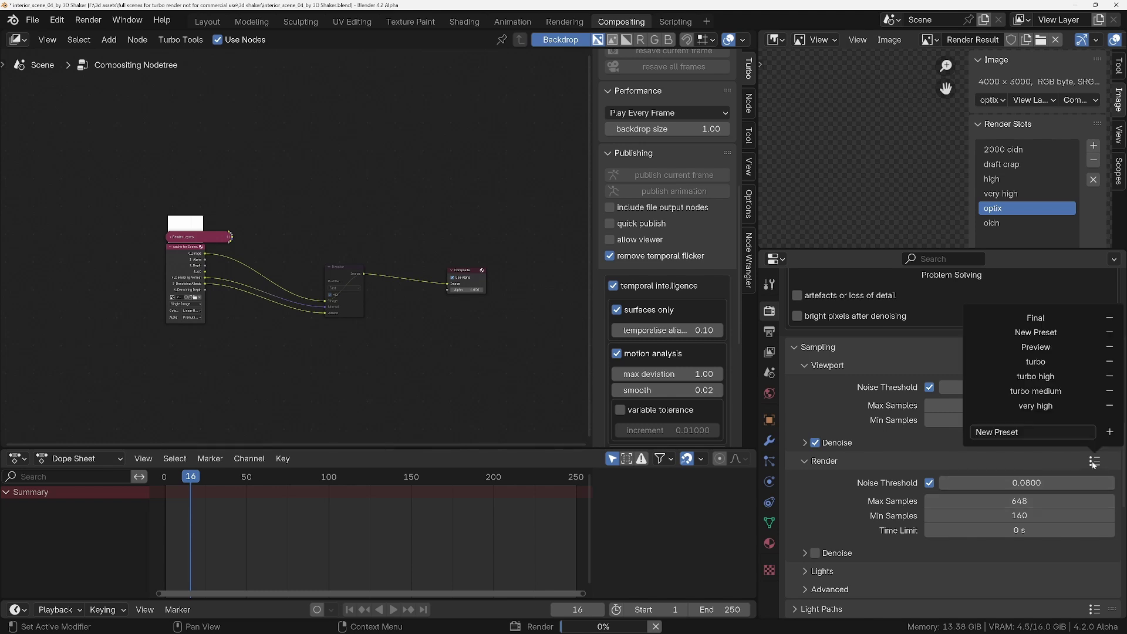
pyautogui.click(1055, 407)
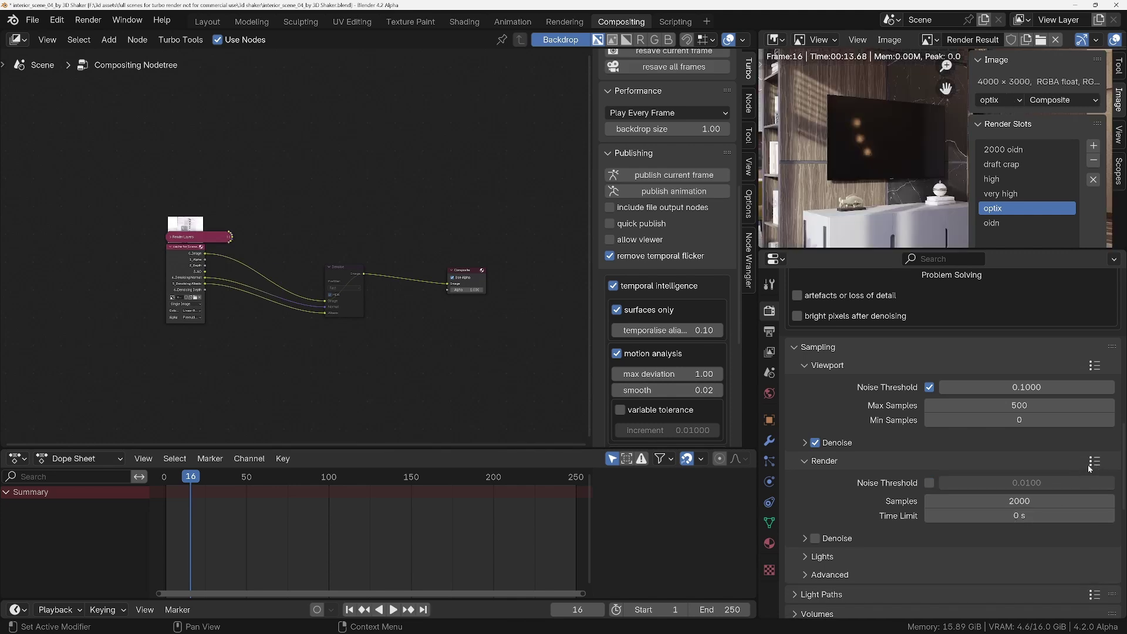
pyautogui.click(1096, 463)
# Step: Reapply the very high sampling preset and collapse the Turbo Render Options section
pyautogui.click(1037, 407)
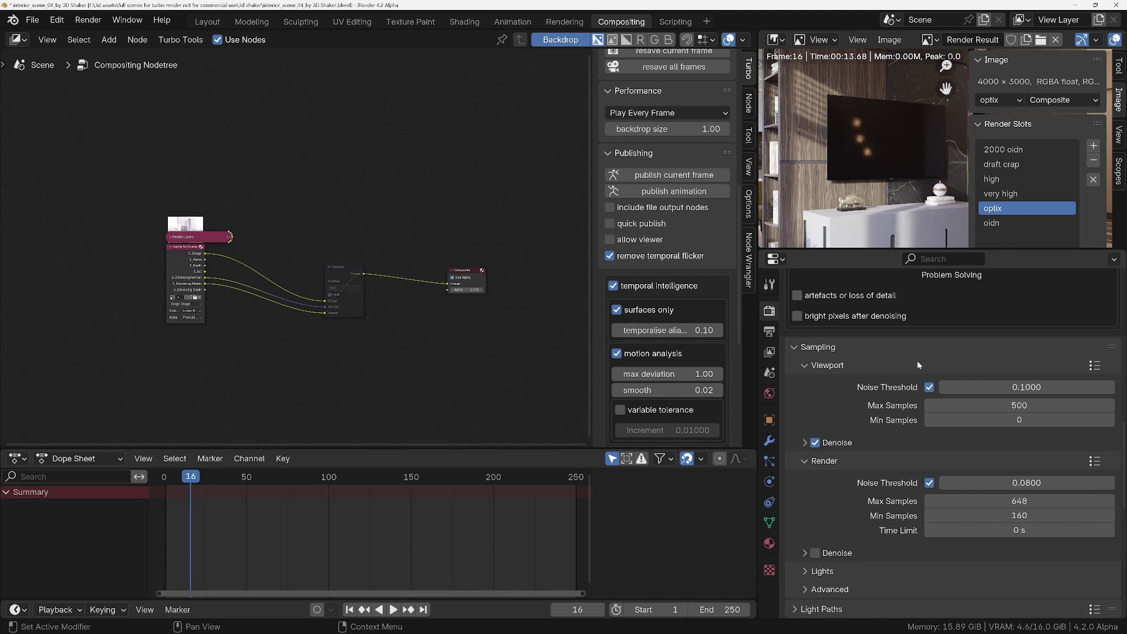
pyautogui.scroll(2, 933, 397)
pyautogui.scroll(10, 934, 397)
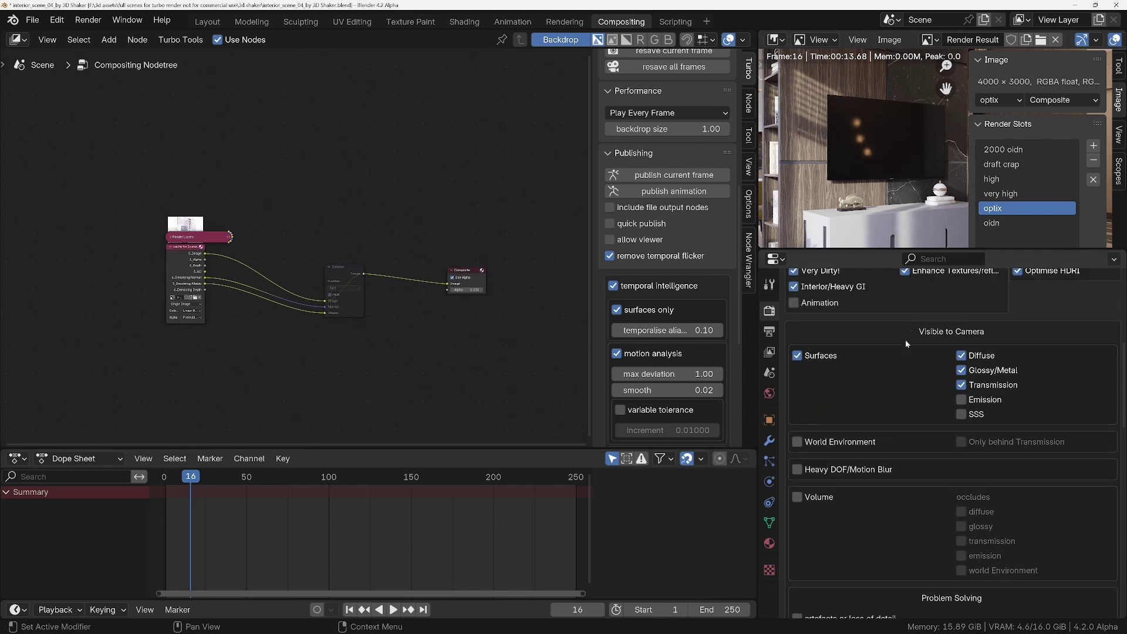
pyautogui.scroll(5, 934, 485)
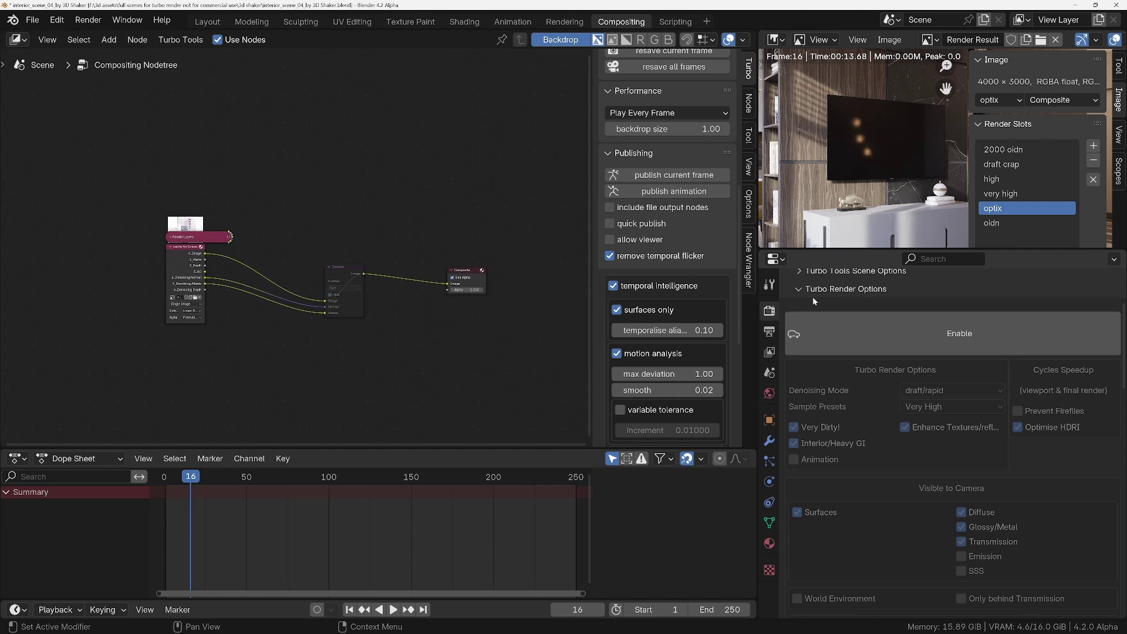
pyautogui.click(802, 290)
pyautogui.scroll(-4, 900, 505)
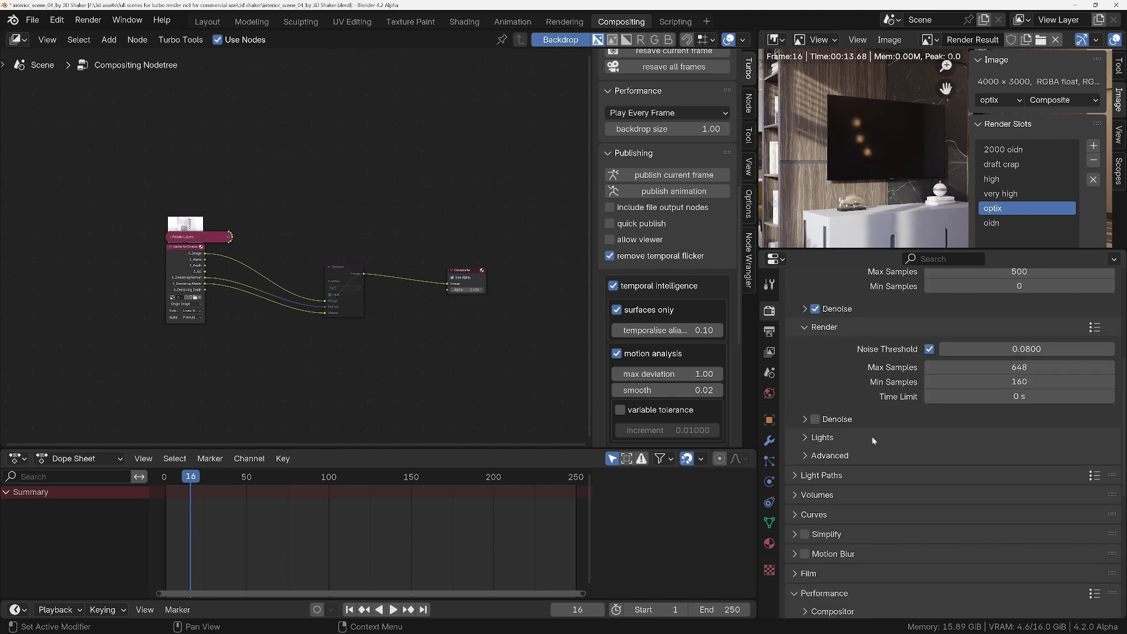
pyautogui.scroll(1, 872, 436)
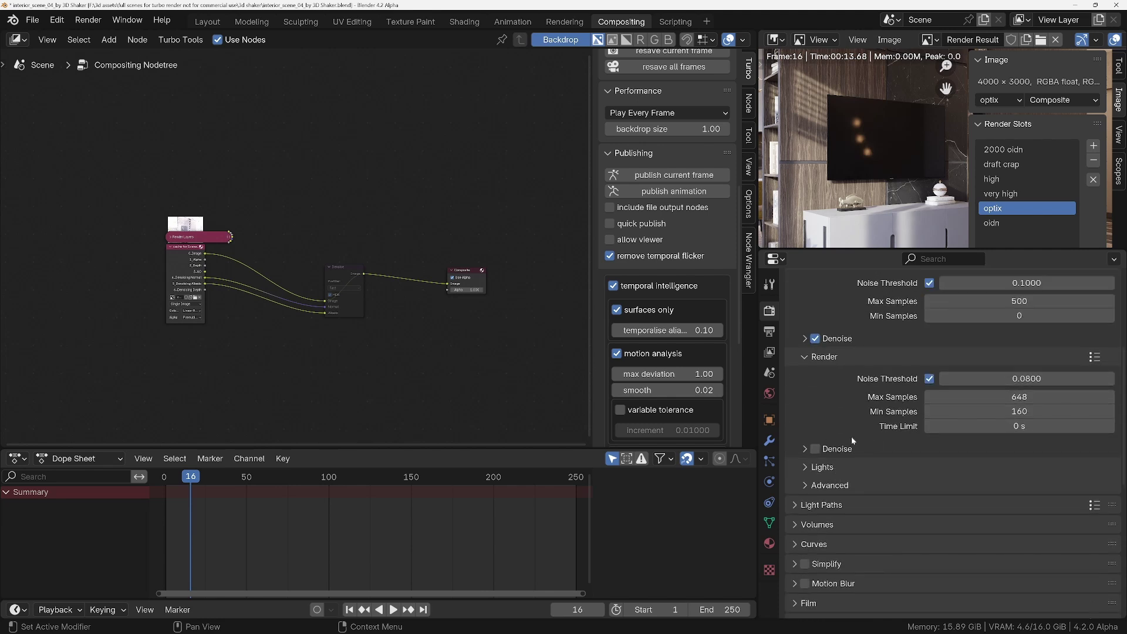
# Step: Enable OptiX denoising with Albedo and Normal passes, then render the still into the optix slot
pyautogui.click(815, 448)
pyautogui.click(804, 449)
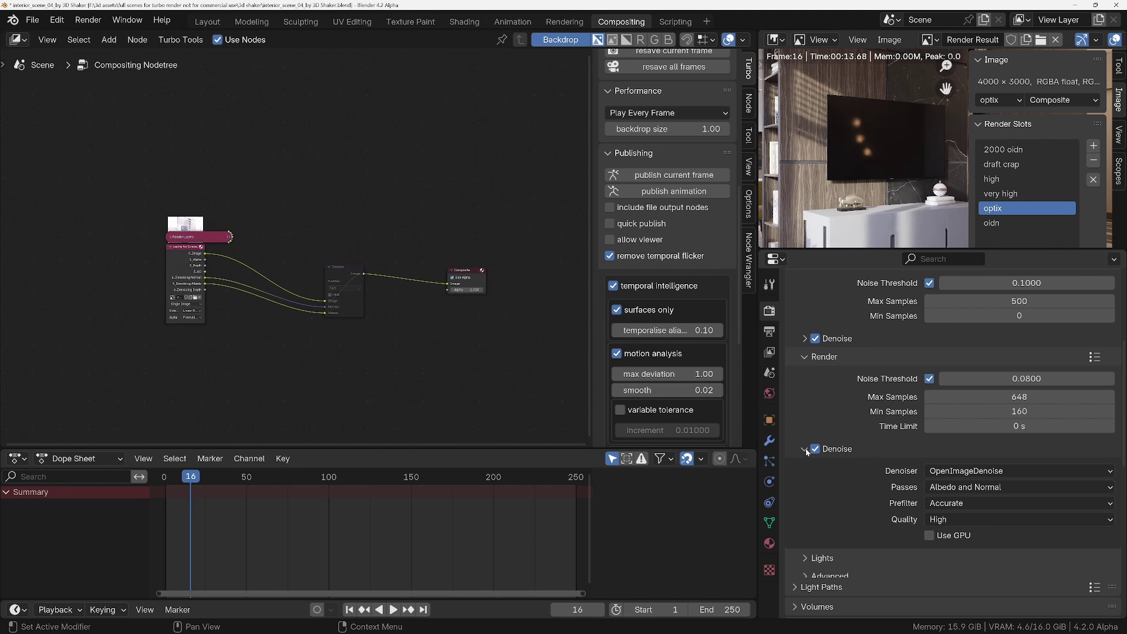
pyautogui.scroll(4, 831, 406)
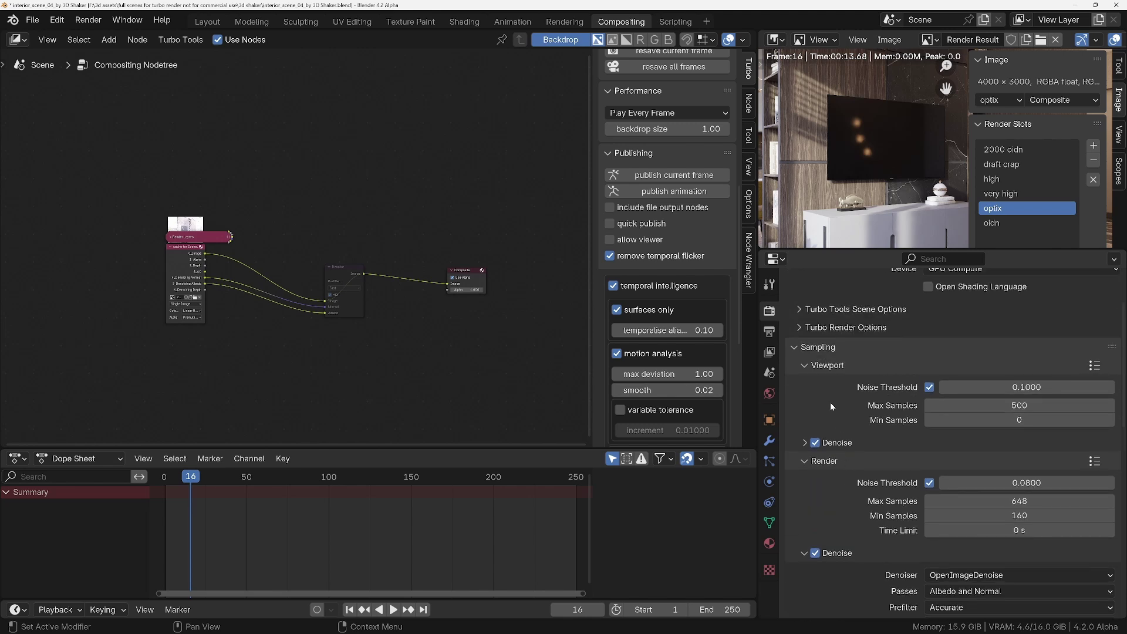
pyautogui.click(804, 365)
pyautogui.scroll(-3, 833, 399)
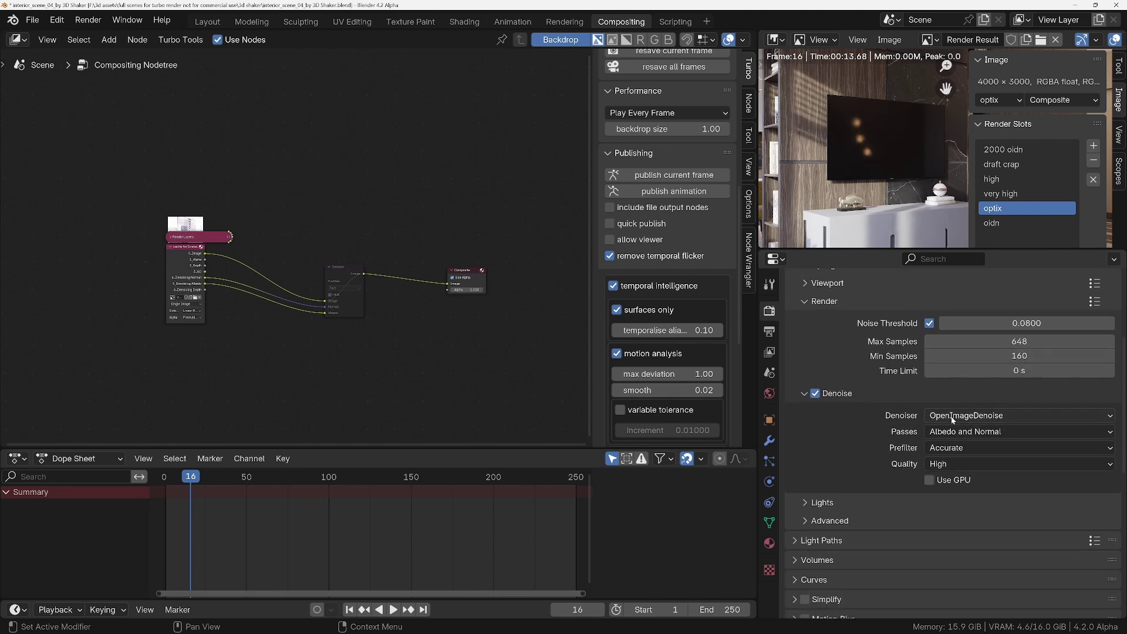
pyautogui.click(952, 415)
pyautogui.click(953, 432)
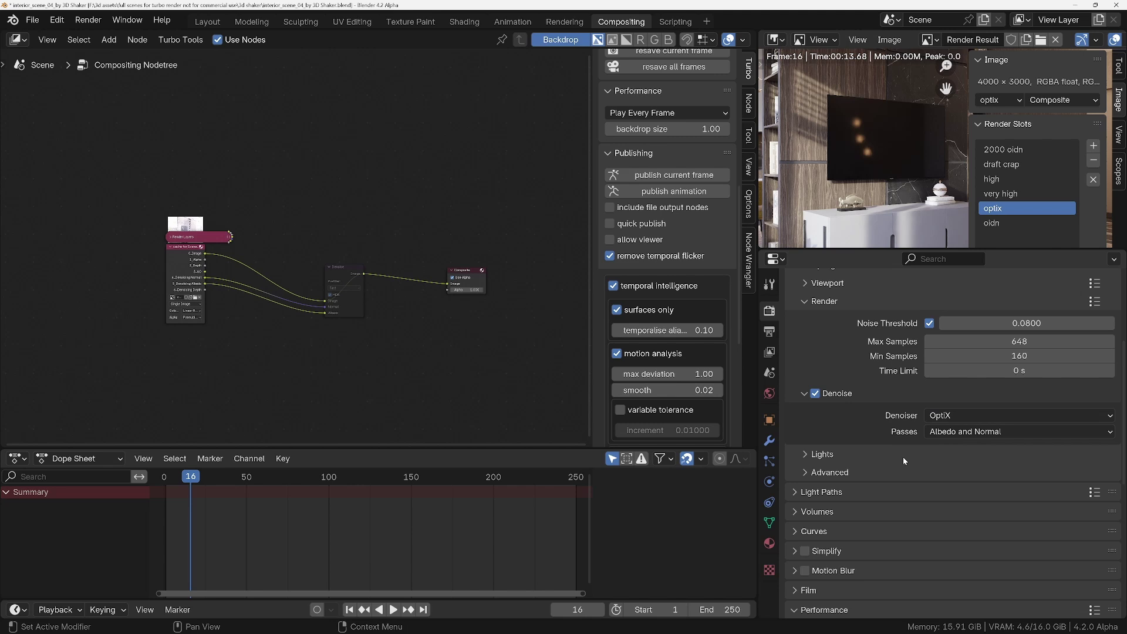
pyautogui.click(1022, 431)
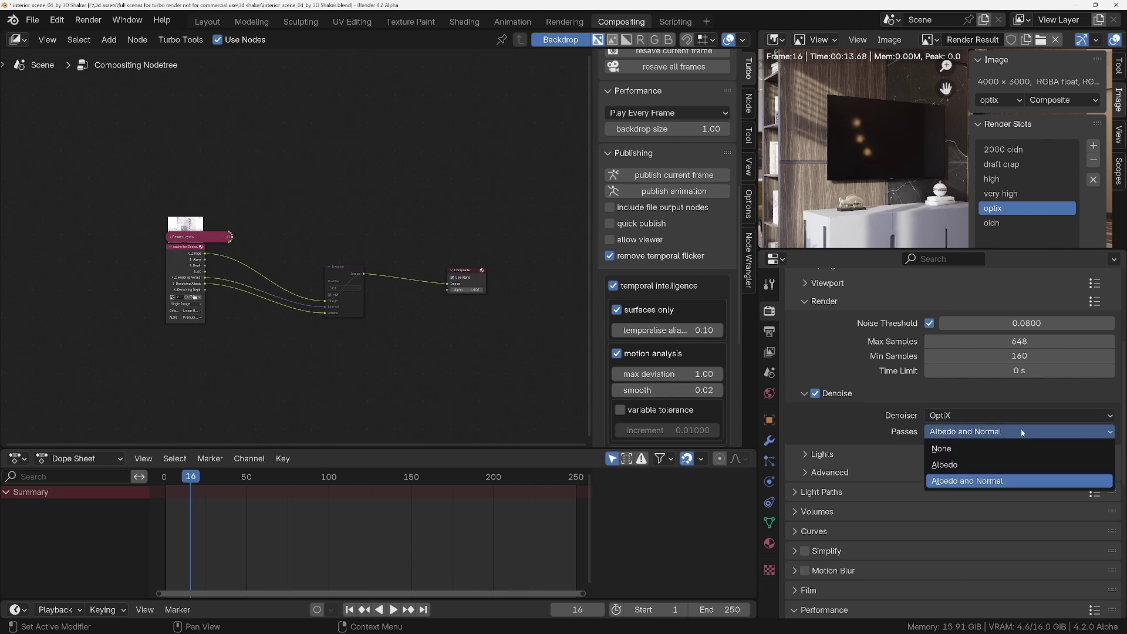
pyautogui.click(1020, 429)
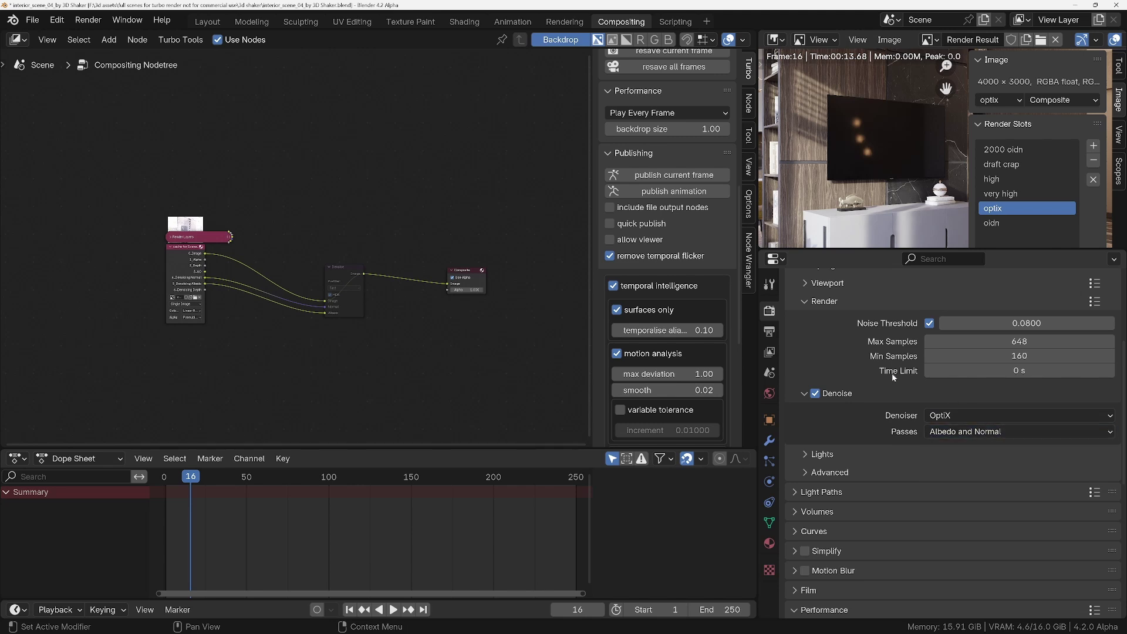
pyautogui.click(91, 21)
pyautogui.click(144, 37)
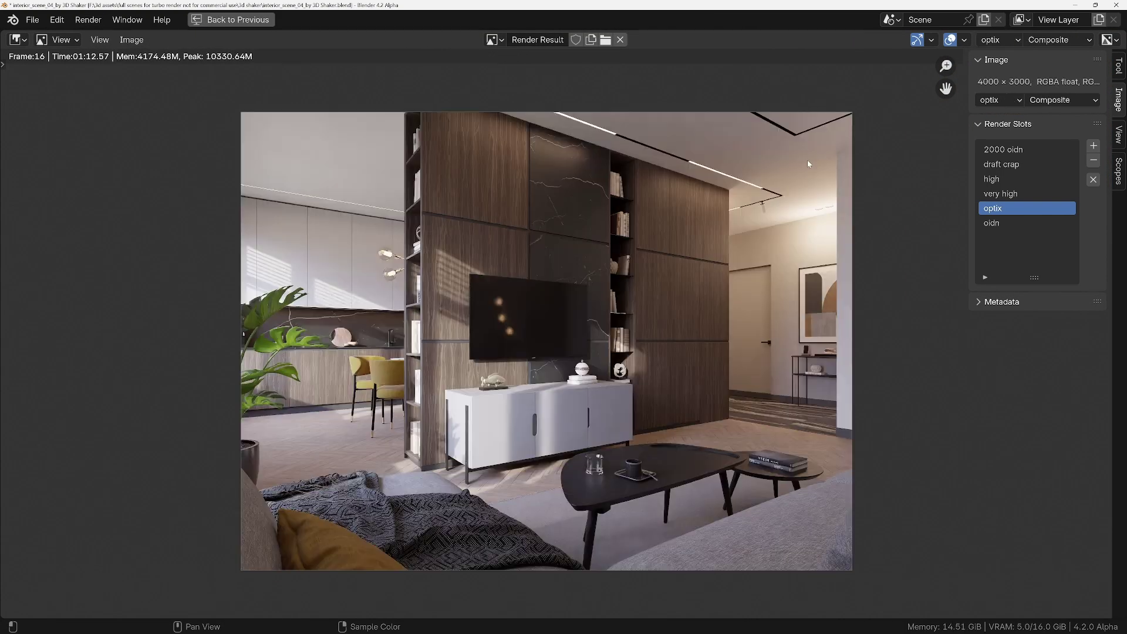
# Step: Target the oidn slot, set the denoiser to OpenImageDenoise, and render the still again
pyautogui.click(998, 223)
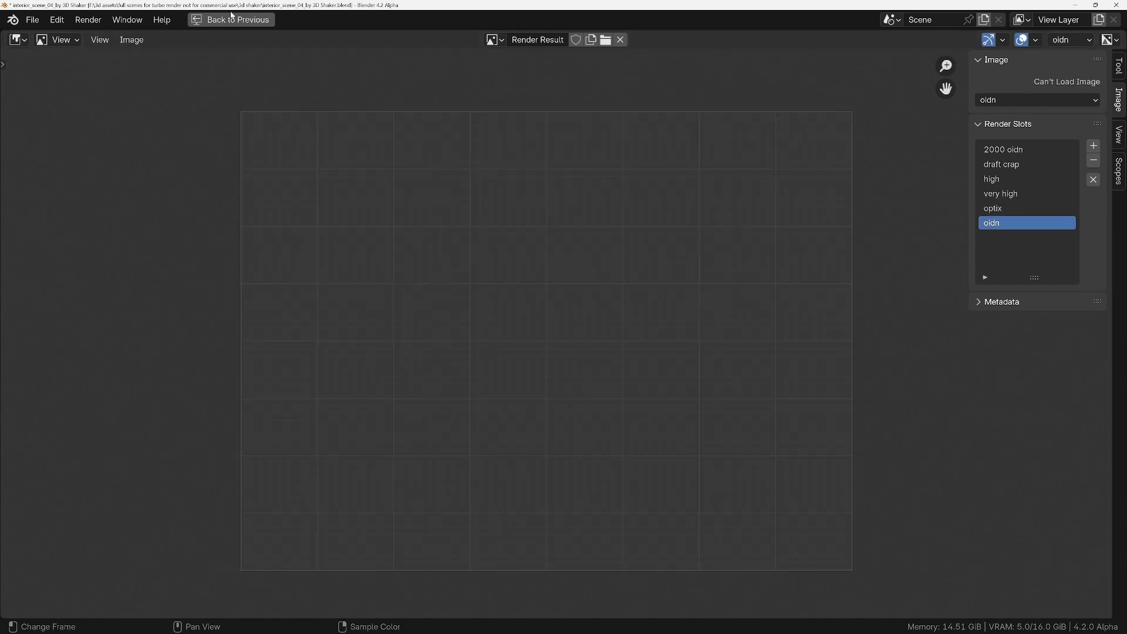
pyautogui.click(240, 19)
pyautogui.click(944, 473)
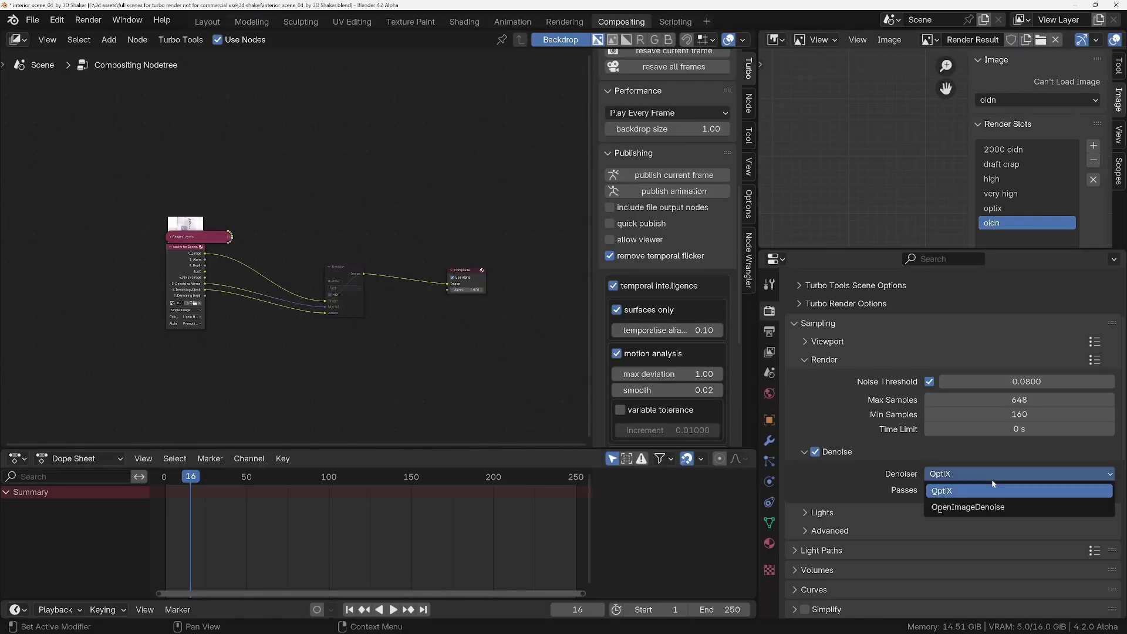
pyautogui.click(951, 506)
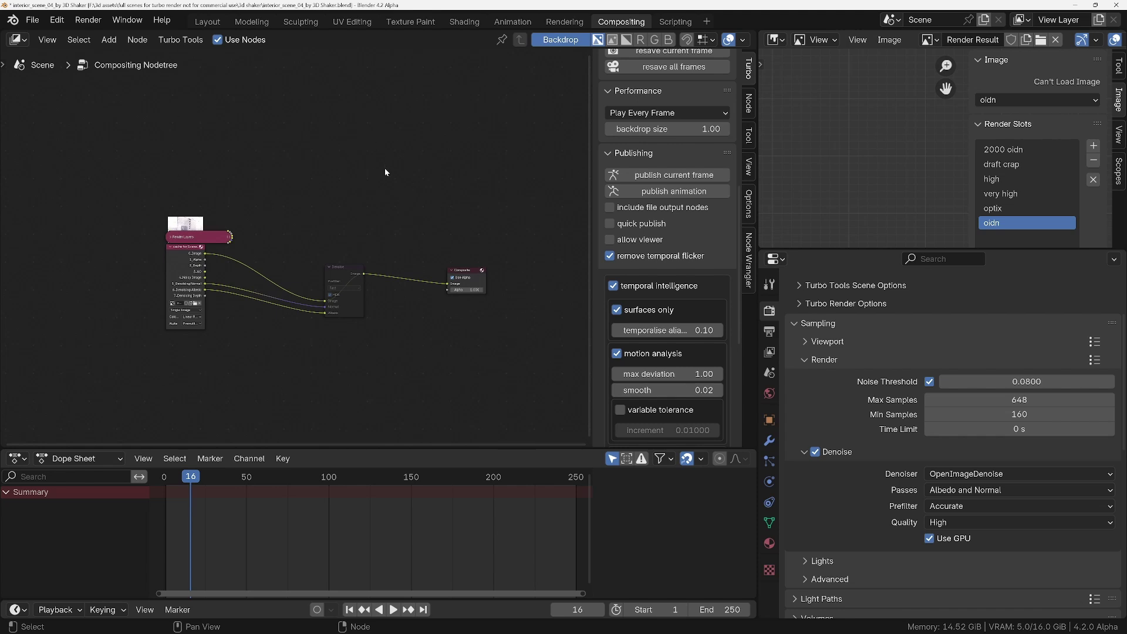
pyautogui.click(88, 20)
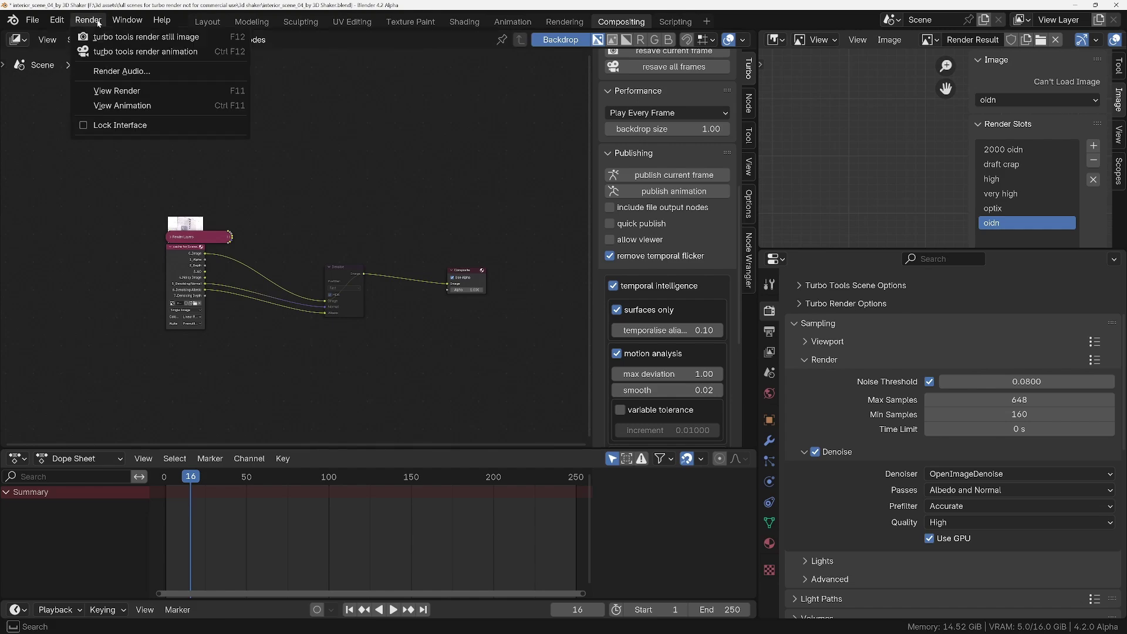
pyautogui.click(144, 37)
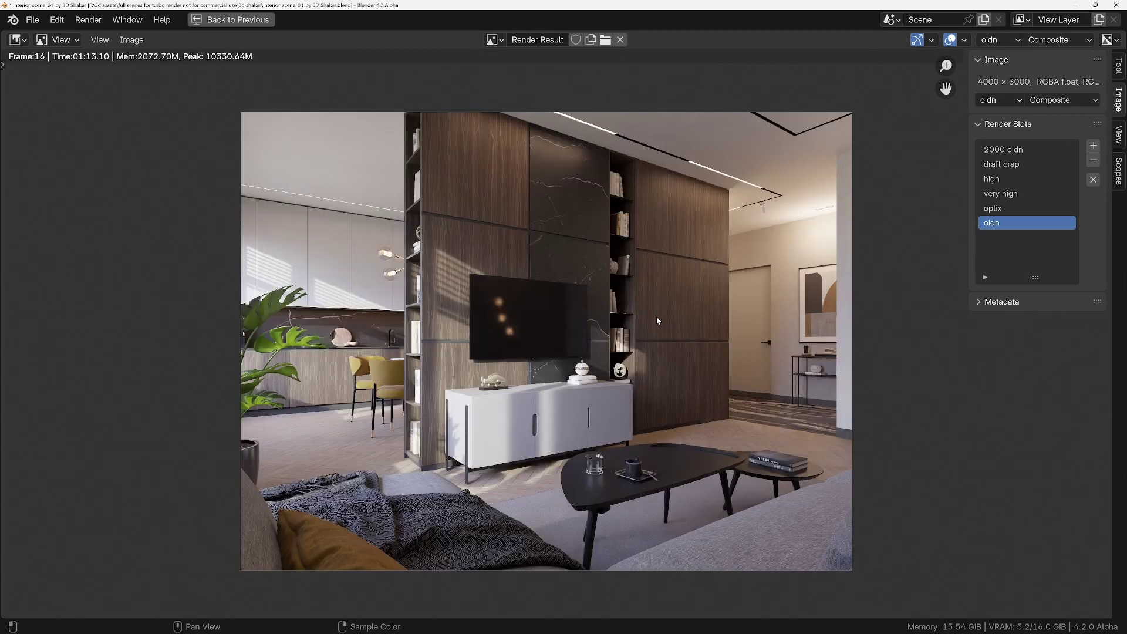
# Step: Display the very high slot's 01:28.61 render in the render view
pyautogui.click(1000, 196)
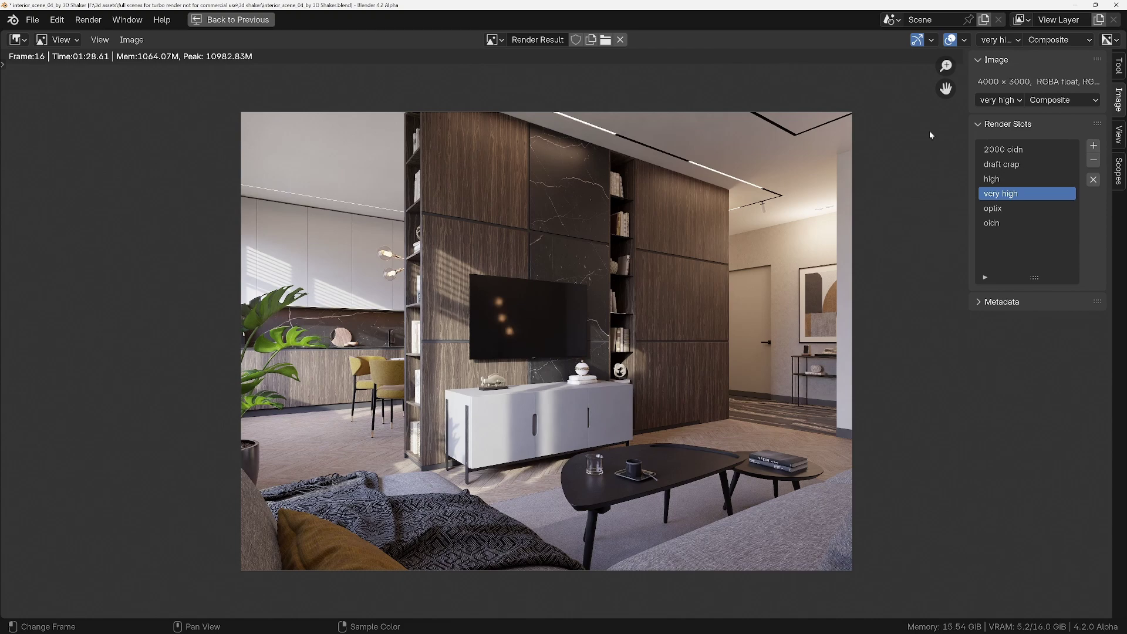
pyautogui.click(996, 210)
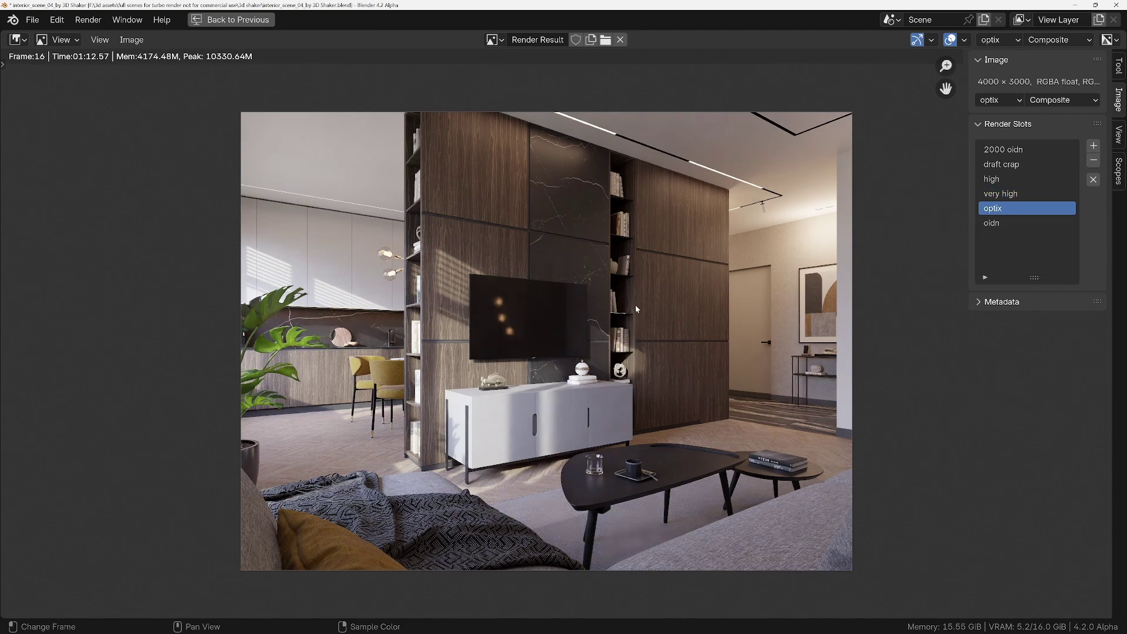
pyautogui.scroll(6, 600, 330)
pyautogui.moveTo(571, 410); pyautogui.dragTo(485, 280, button='middle')
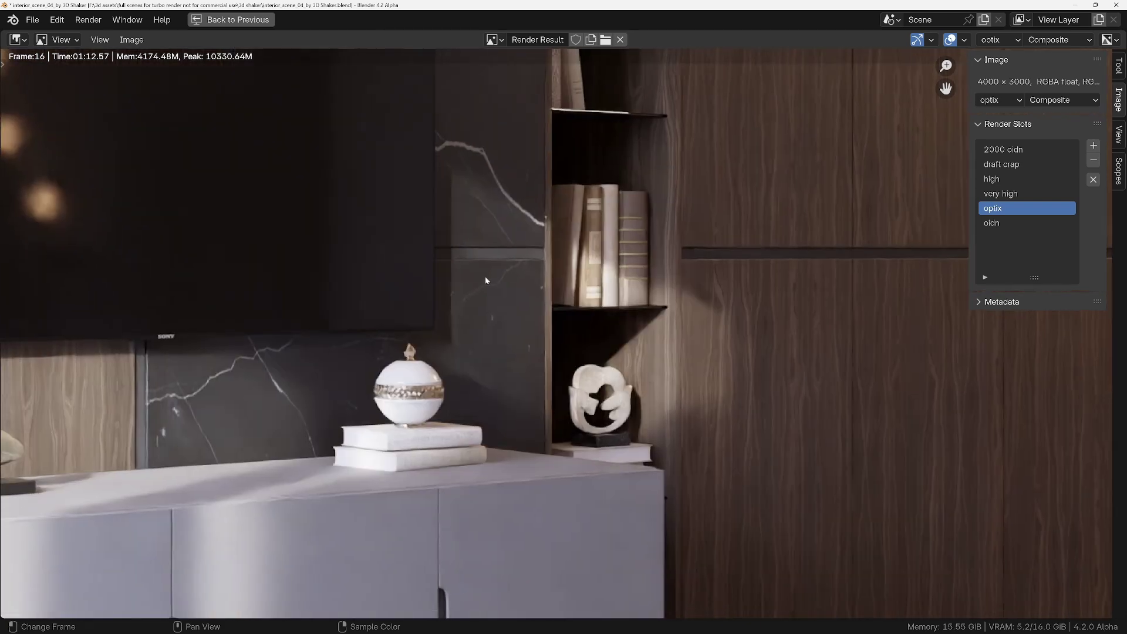
pyautogui.scroll(1, 581, 314)
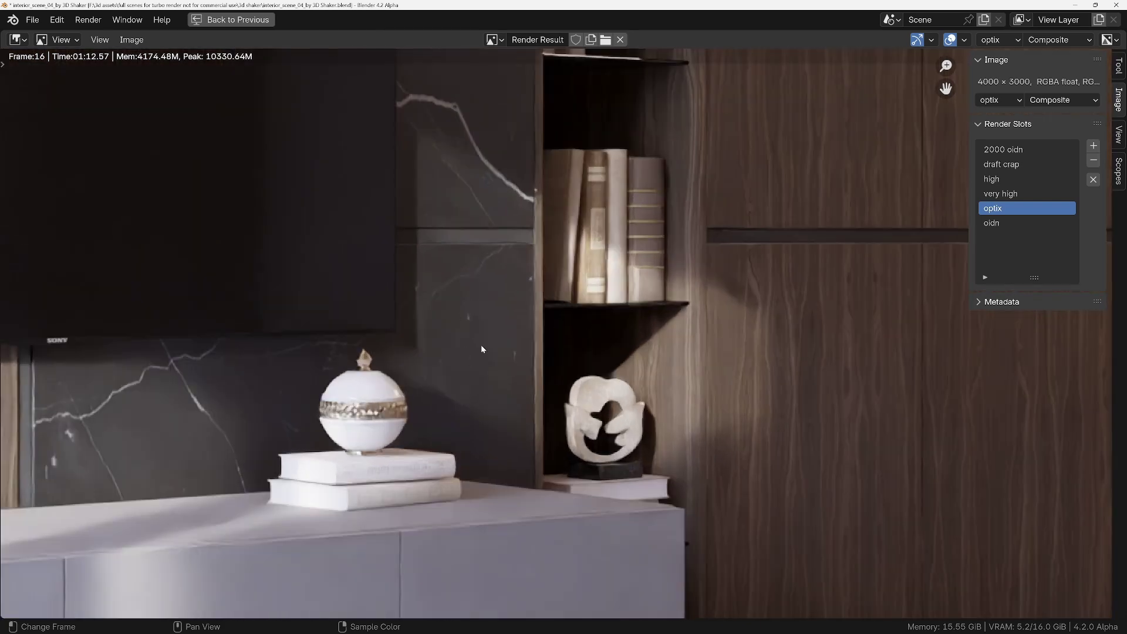
pyautogui.scroll(1, 515, 264)
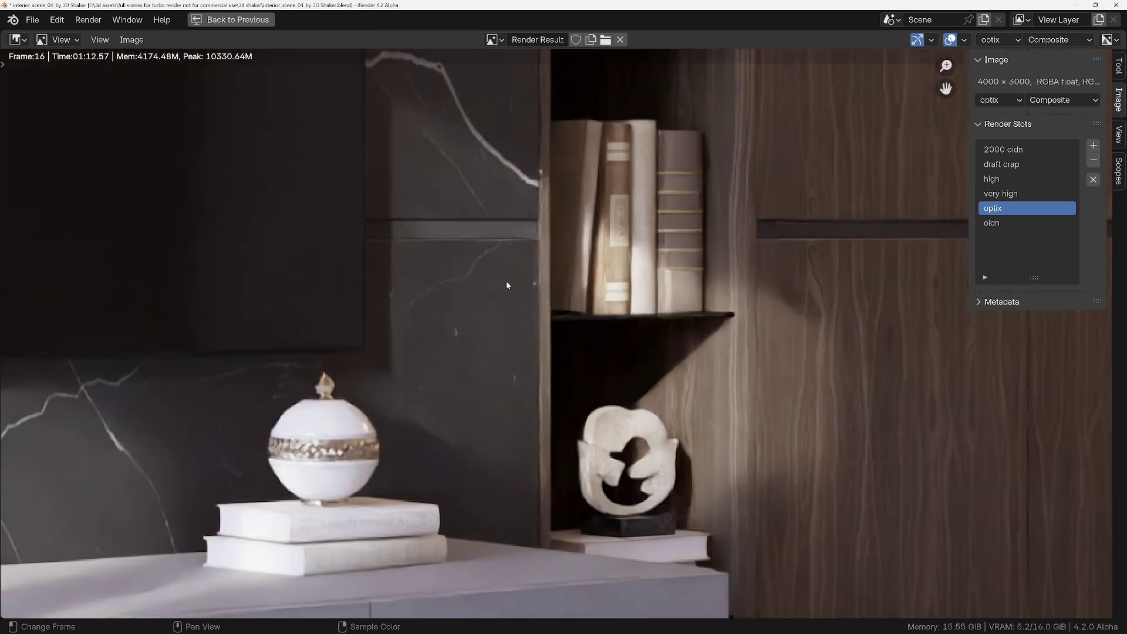
pyautogui.click(1001, 195)
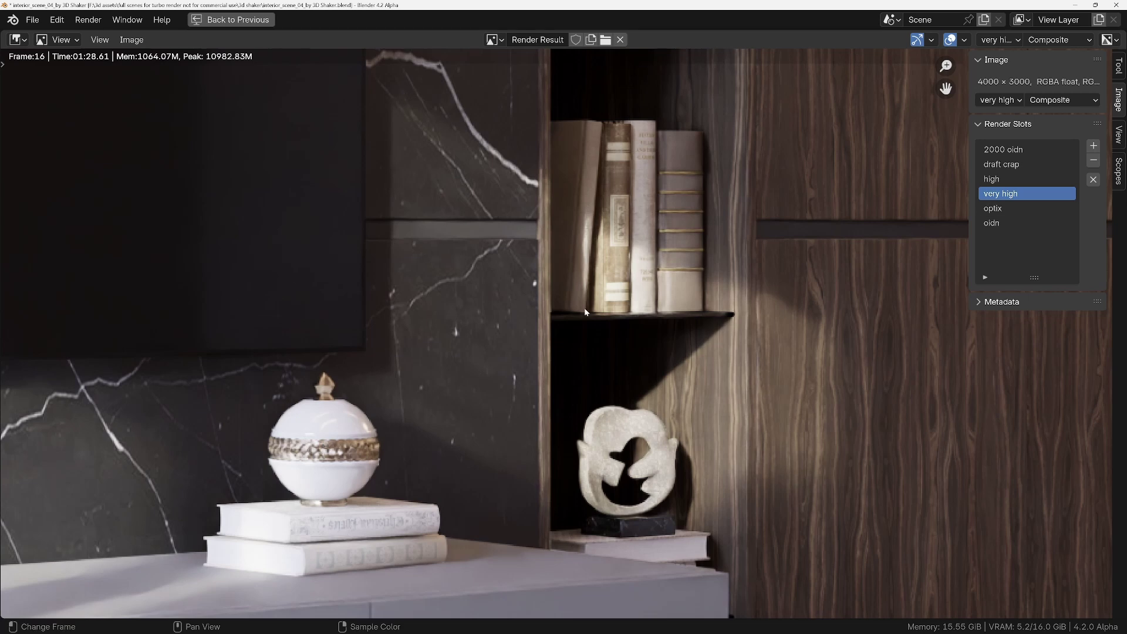
pyautogui.click(998, 209)
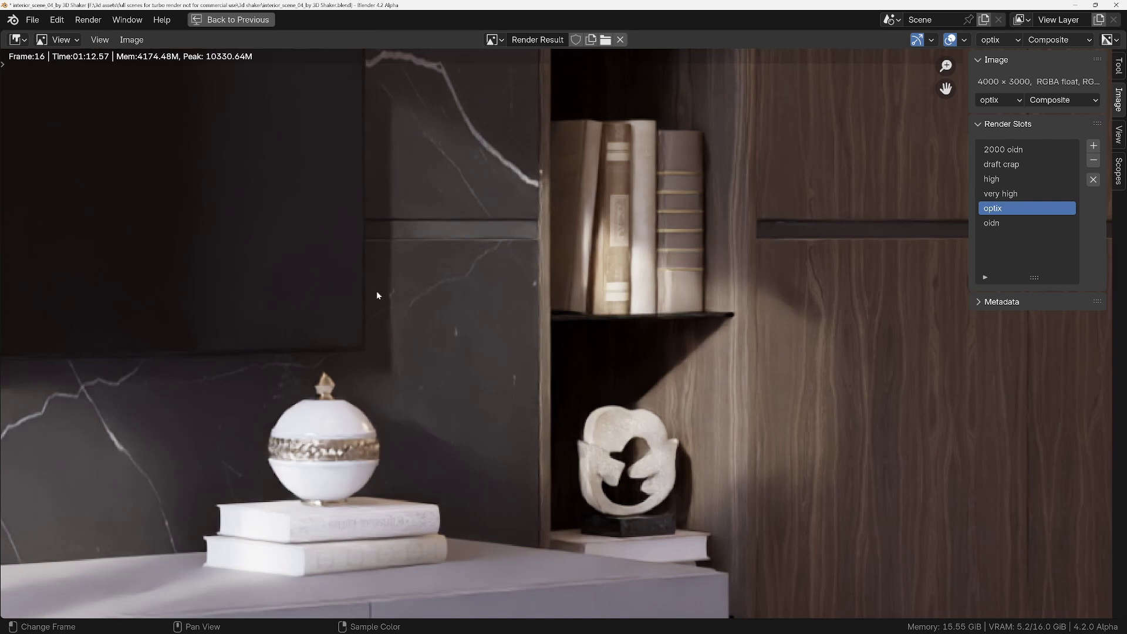
pyautogui.click(996, 223)
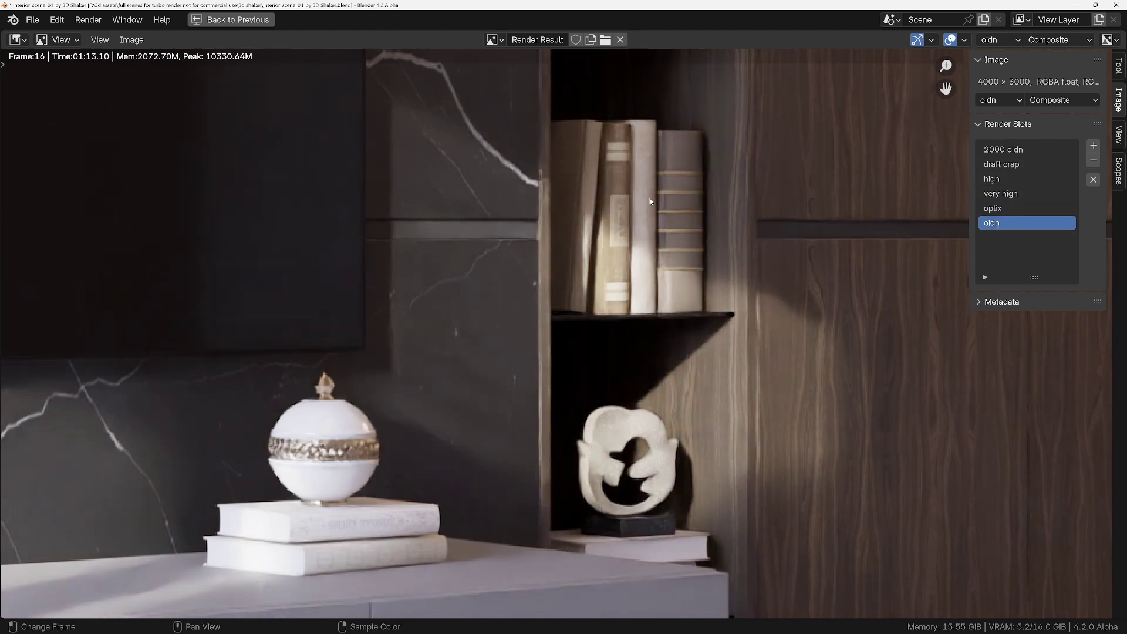
pyautogui.click(990, 209)
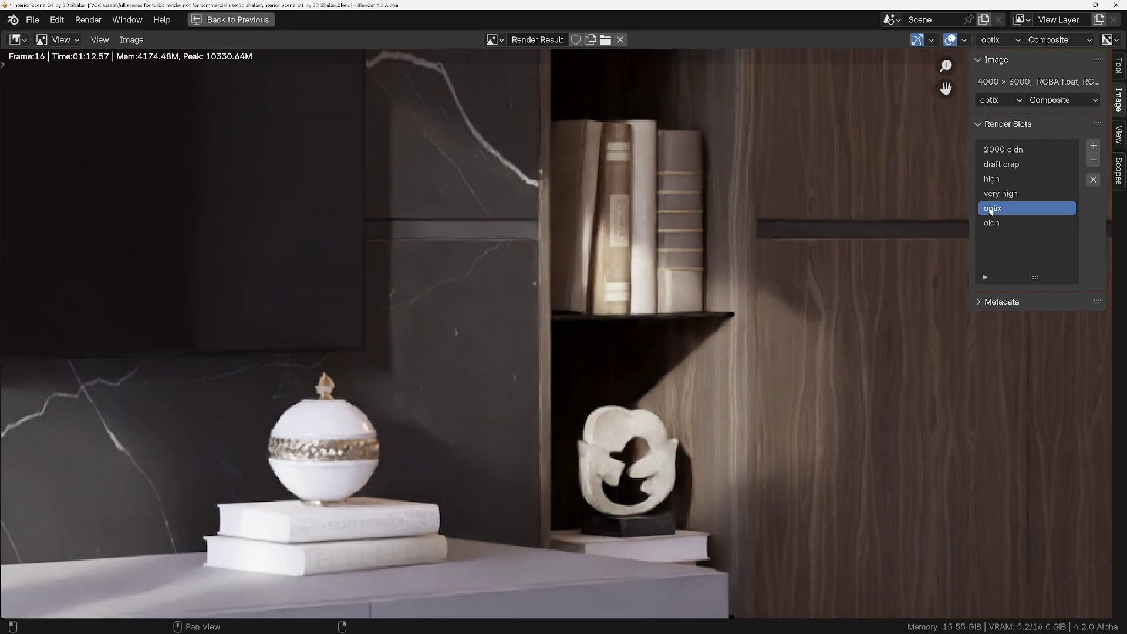
pyautogui.click(996, 225)
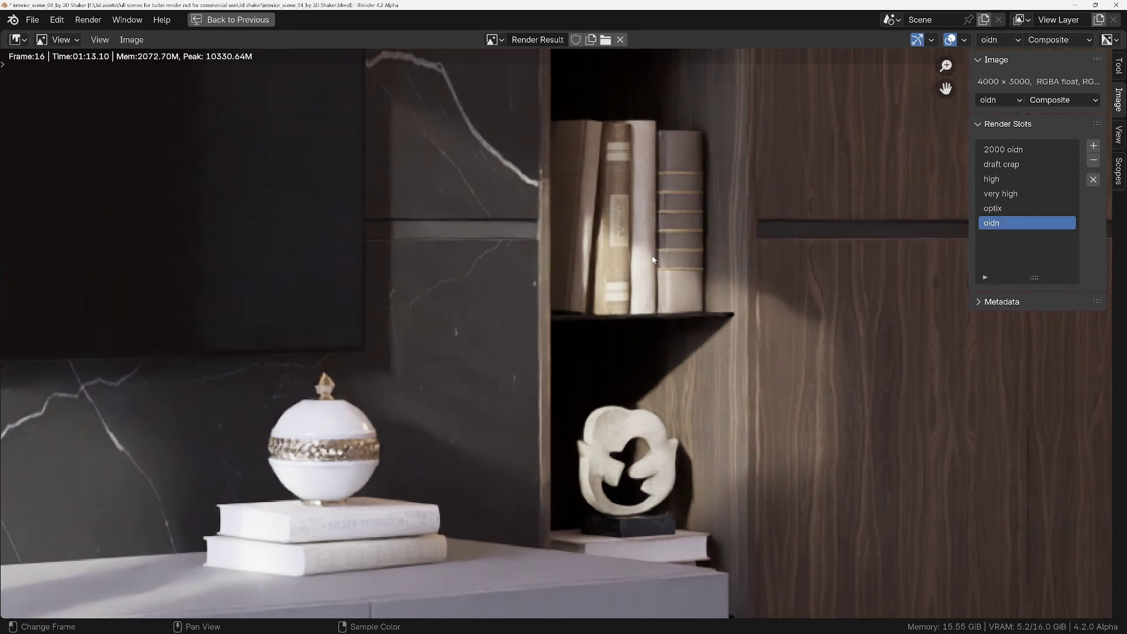
pyautogui.scroll(-6, 411, 399)
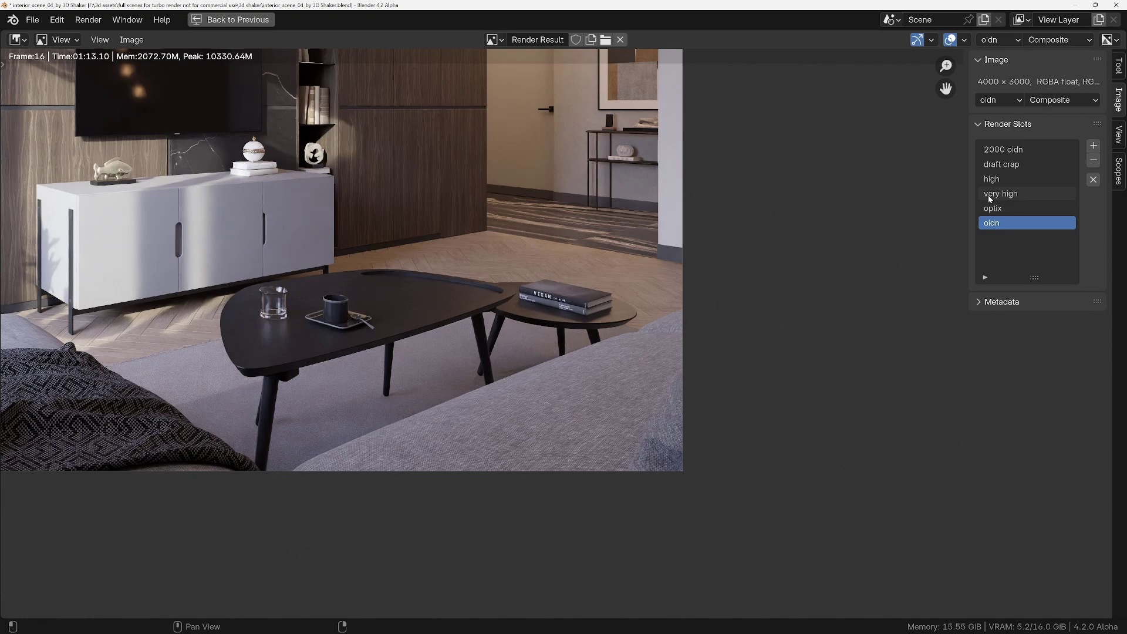
pyautogui.click(999, 210)
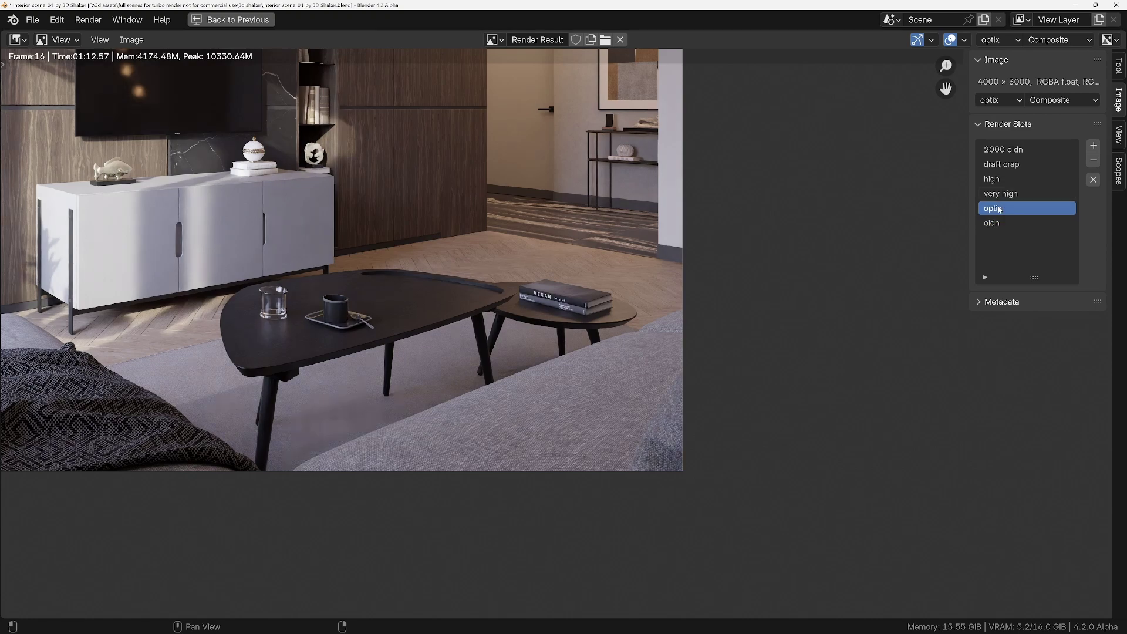
pyautogui.click(1000, 200)
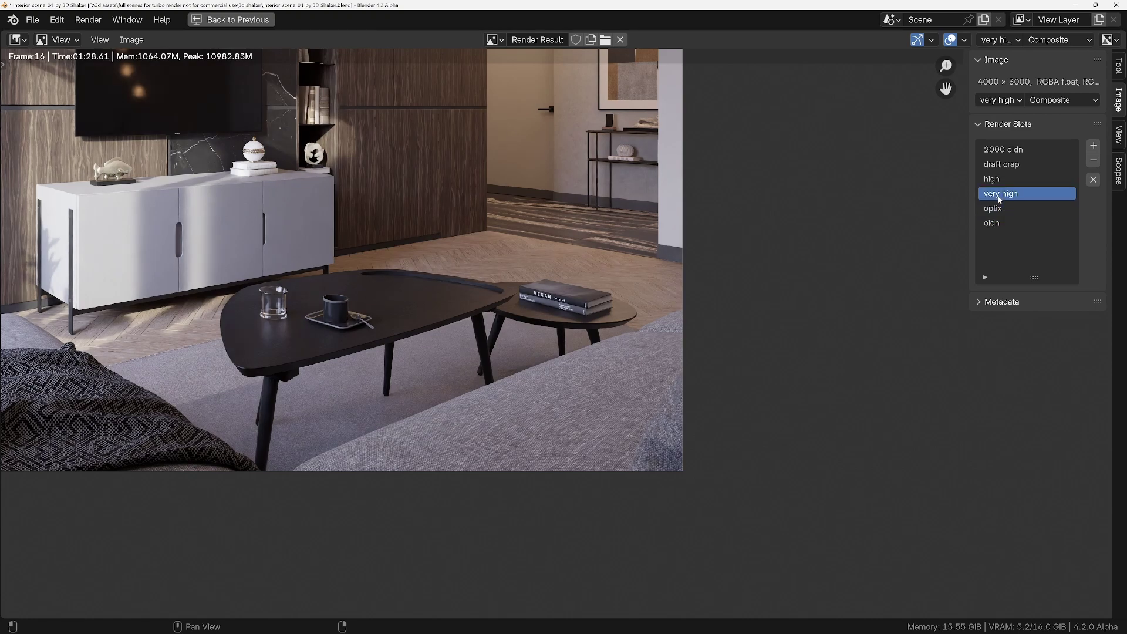
pyautogui.click(995, 210)
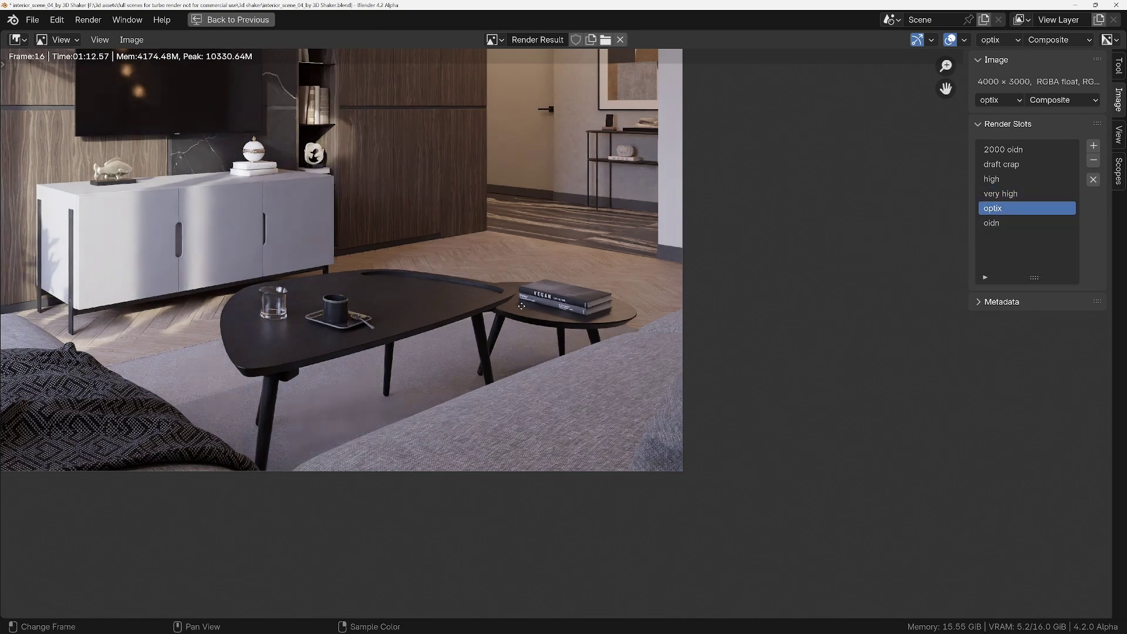
pyautogui.scroll(-2, 521, 306)
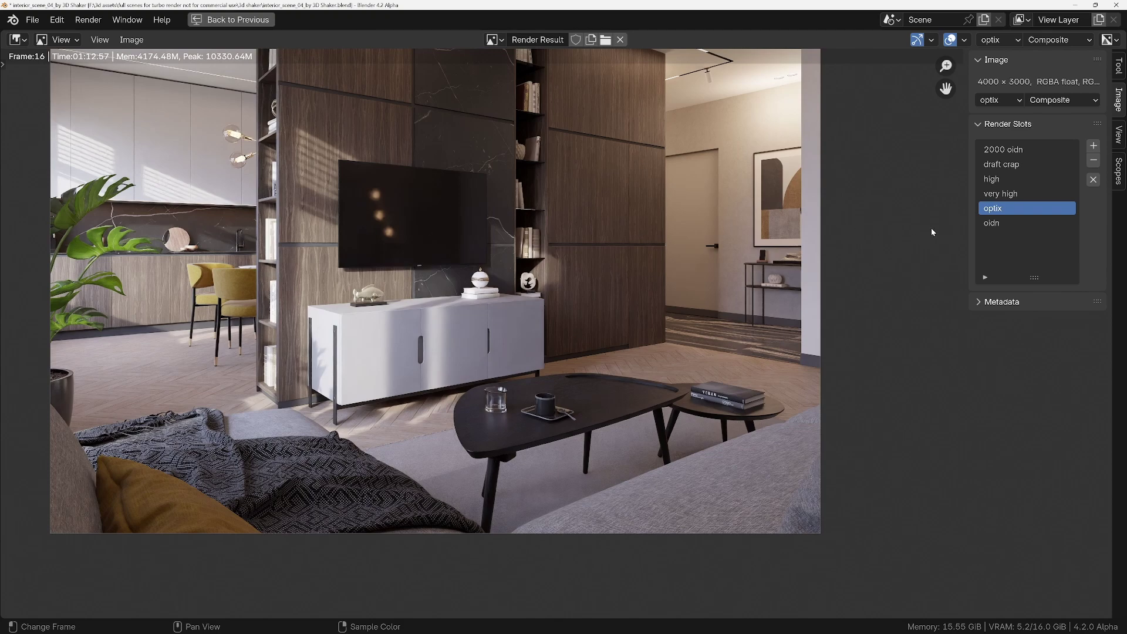
pyautogui.click(995, 224)
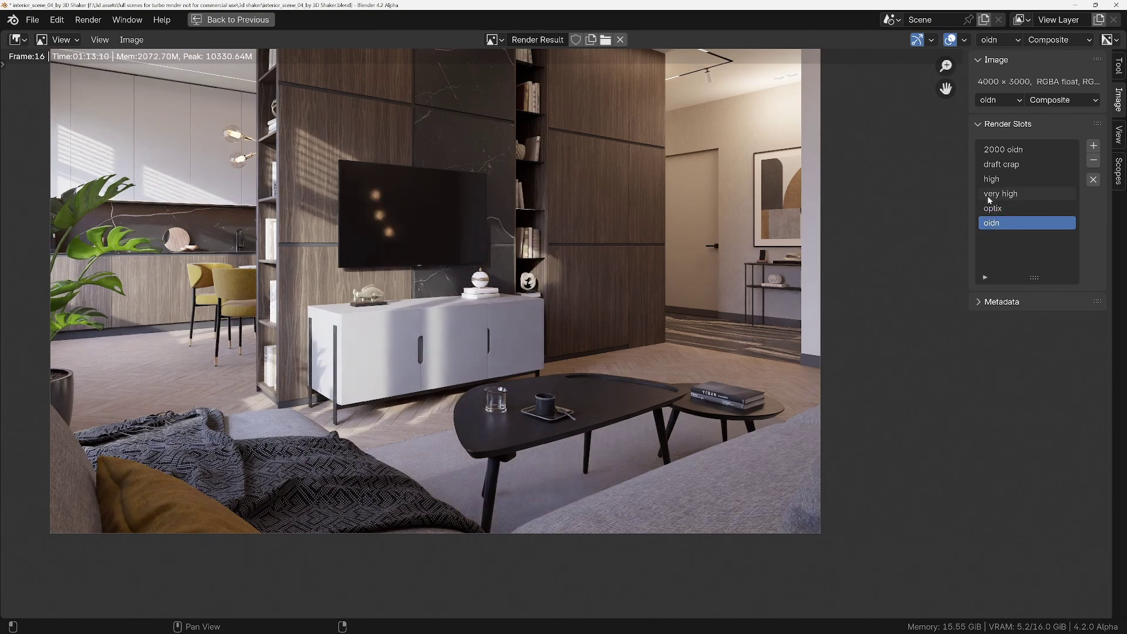
pyautogui.click(989, 199)
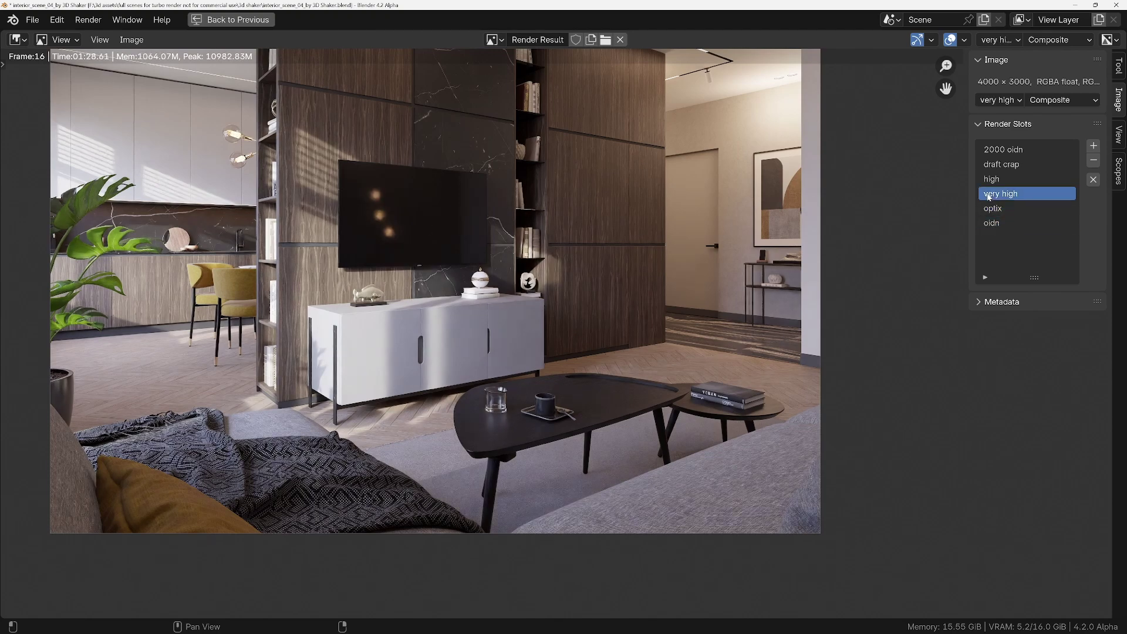
pyautogui.click(990, 225)
pyautogui.scroll(4, 321, 159)
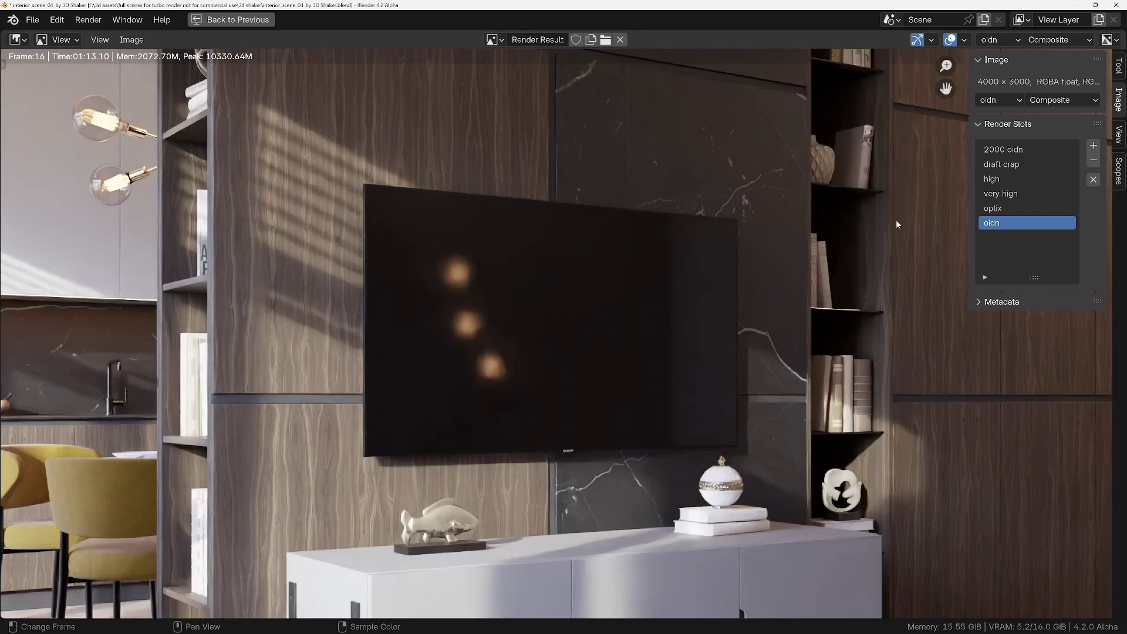
pyautogui.click(1004, 207)
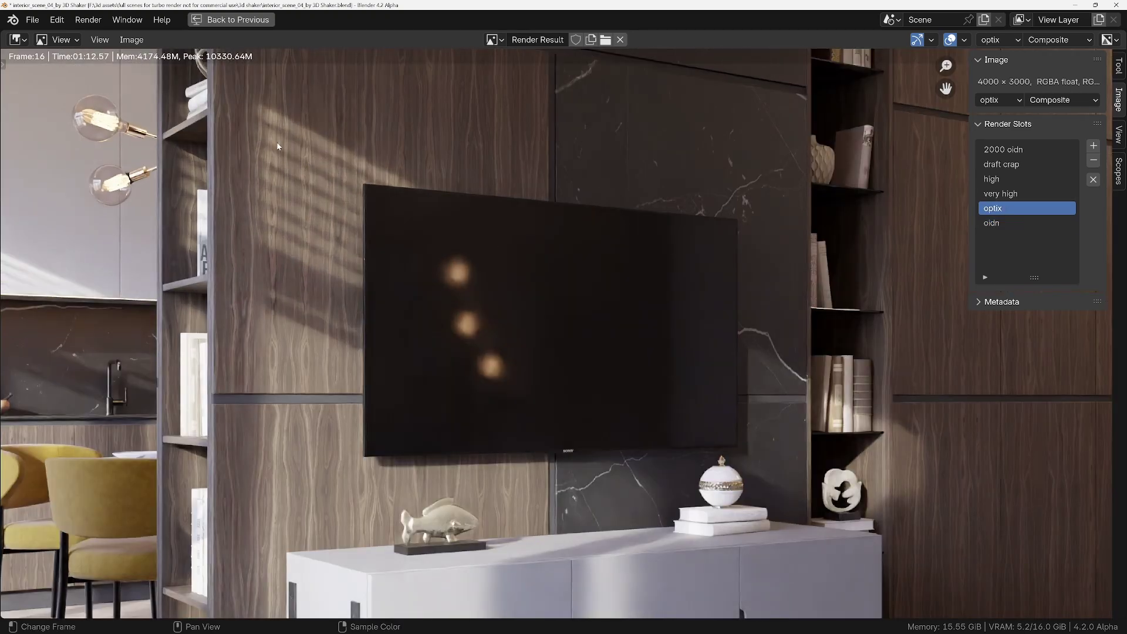
pyautogui.click(991, 224)
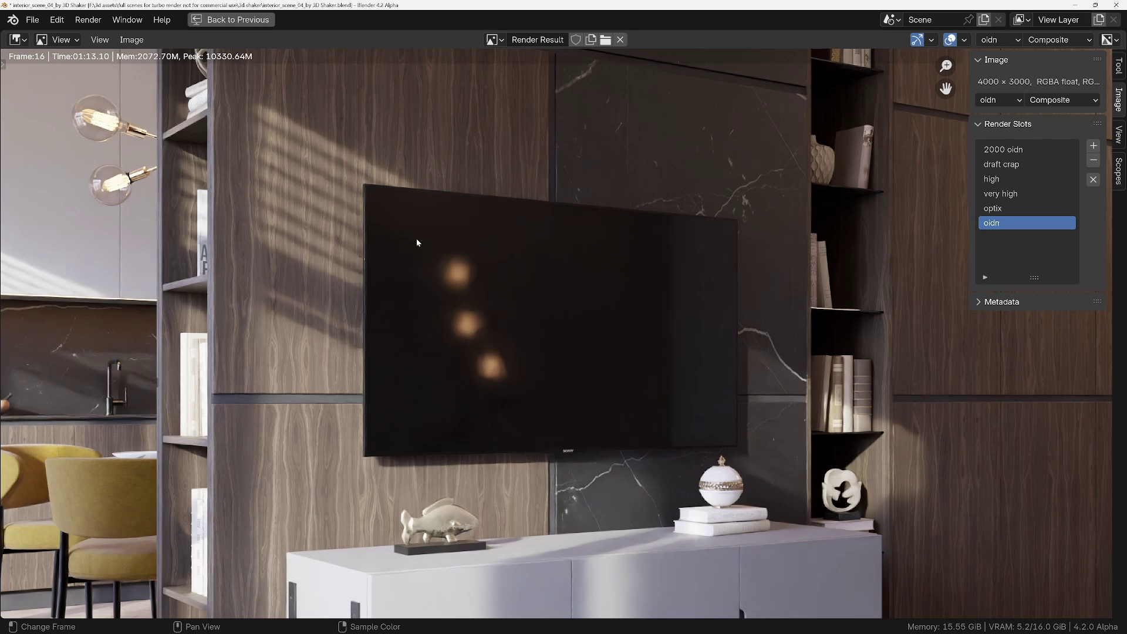
pyautogui.click(994, 196)
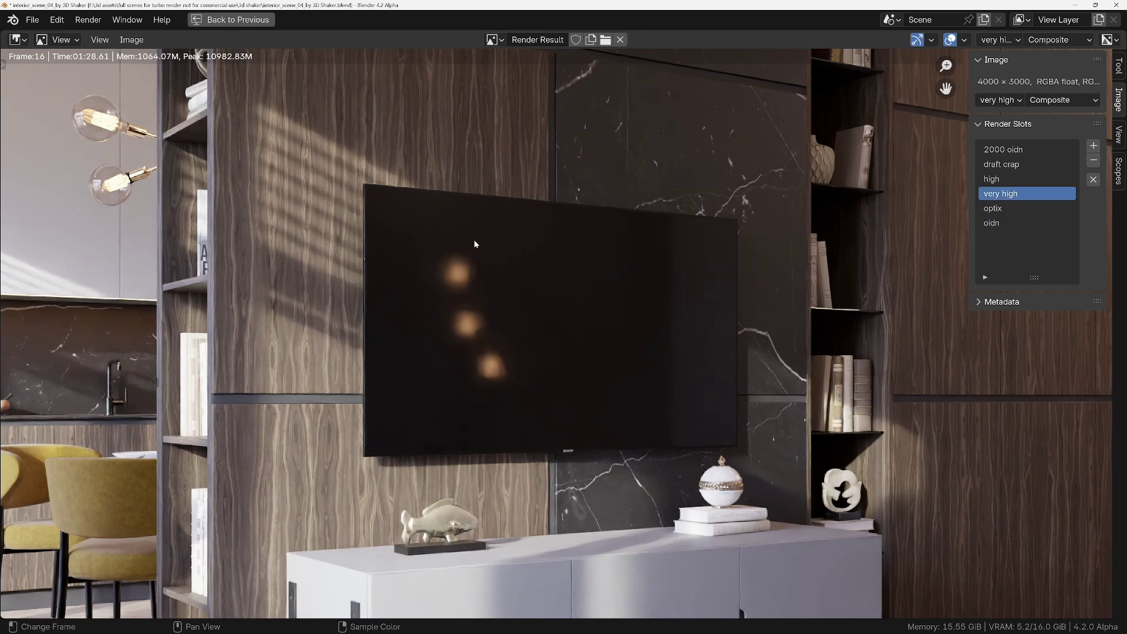
pyautogui.moveTo(226, 383); pyautogui.dragTo(444, 251, button='middle')
# Step: Zoom onto the monstera leaf and countertop, flipping between the optix, oidn and very high renders
pyautogui.scroll(-4, 366, 362)
pyautogui.moveTo(267, 287); pyautogui.dragTo(481, 286, button='middle')
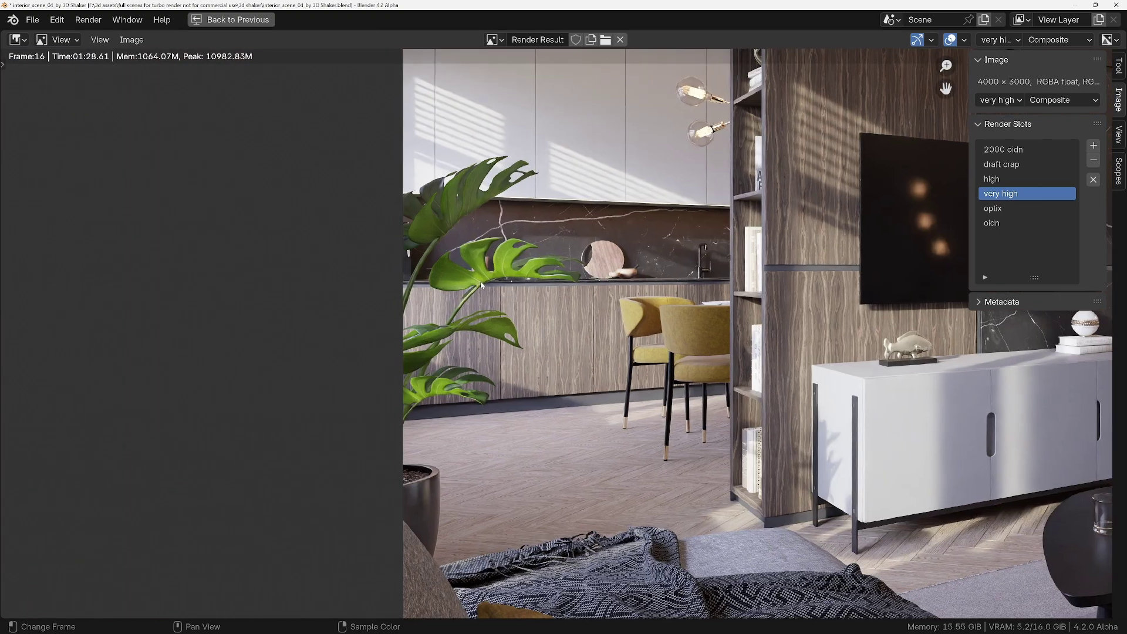
pyautogui.scroll(3, 480, 286)
pyautogui.click(1005, 208)
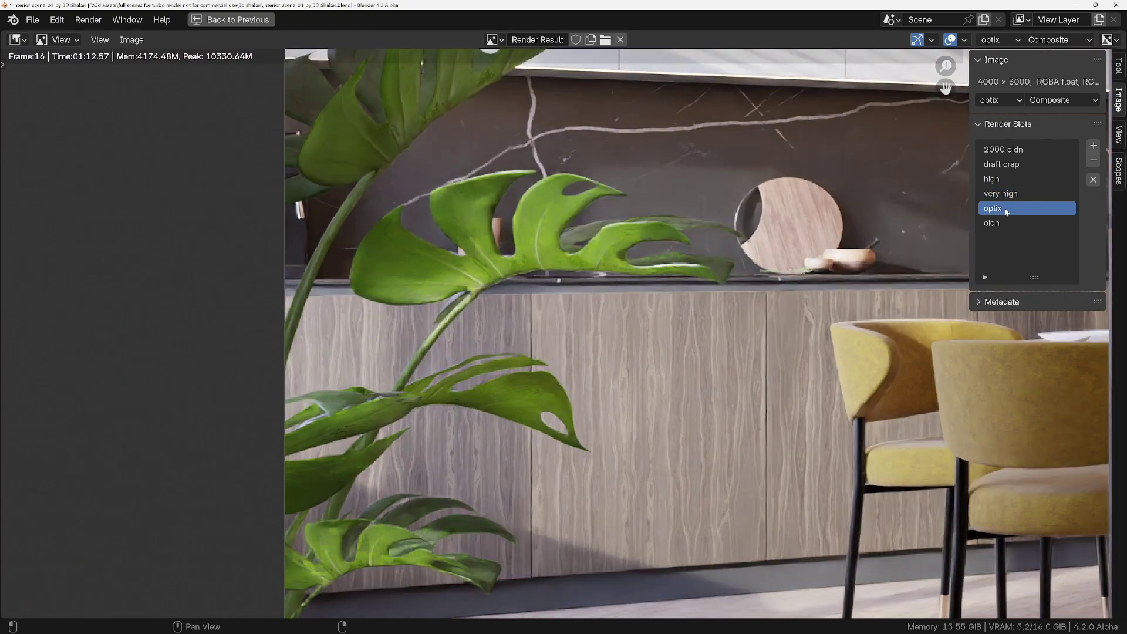
pyautogui.scroll(4, 543, 215)
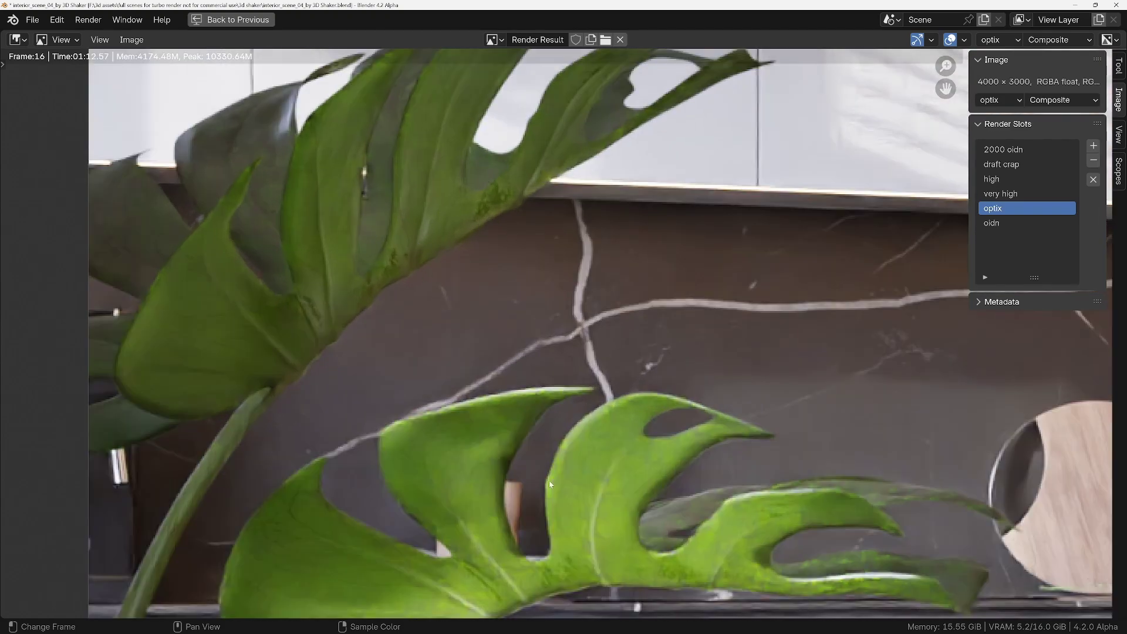
pyautogui.moveTo(548, 480); pyautogui.dragTo(542, 370, button='middle')
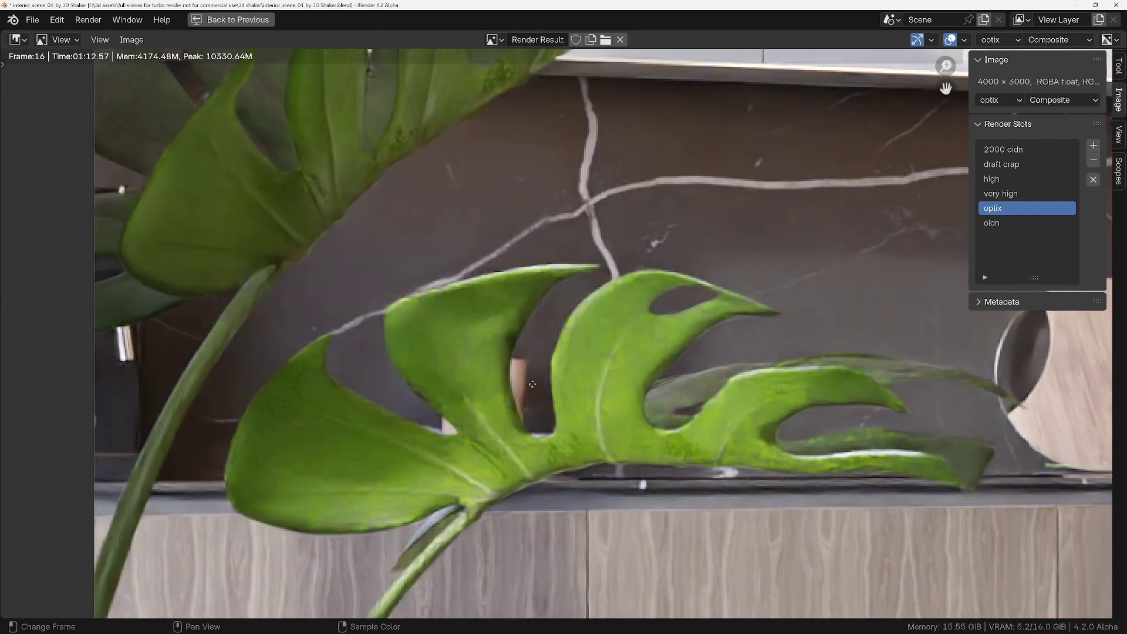
pyautogui.scroll(-2, 382, 356)
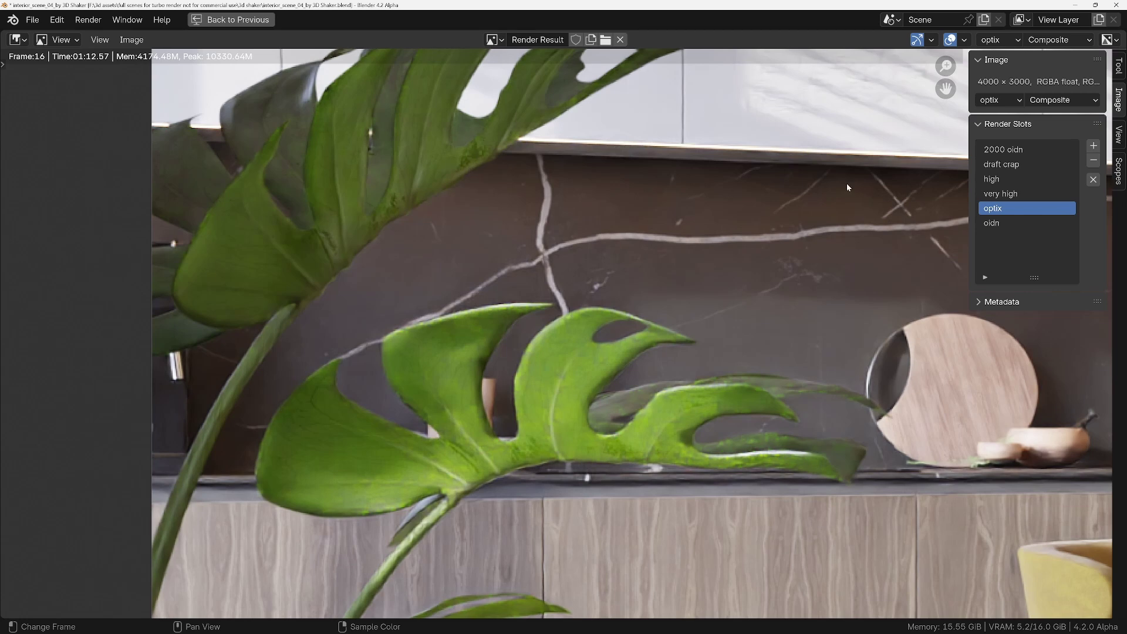
pyautogui.click(996, 224)
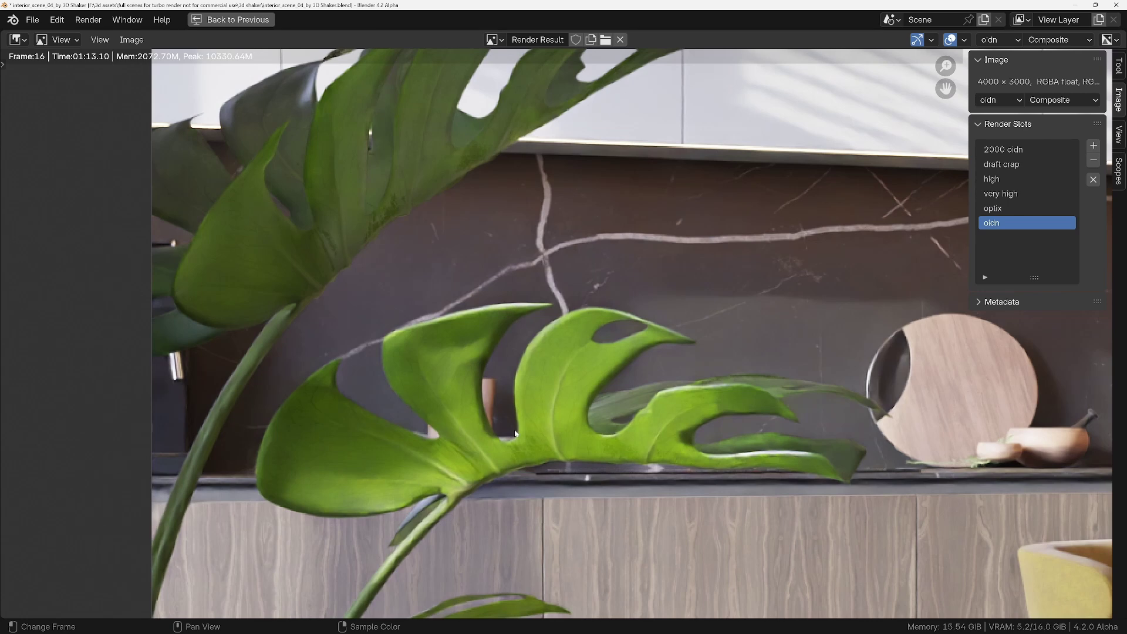
pyautogui.click(992, 196)
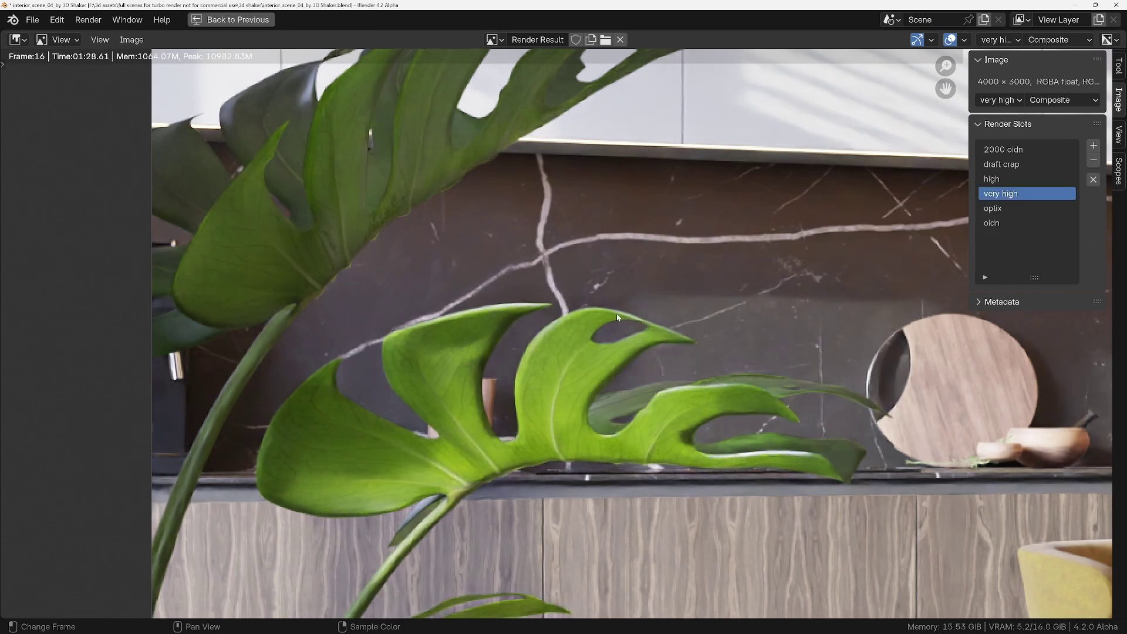
pyautogui.moveTo(881, 480); pyautogui.dragTo(580, 280, button='middle')
pyautogui.scroll(4, 483, 448)
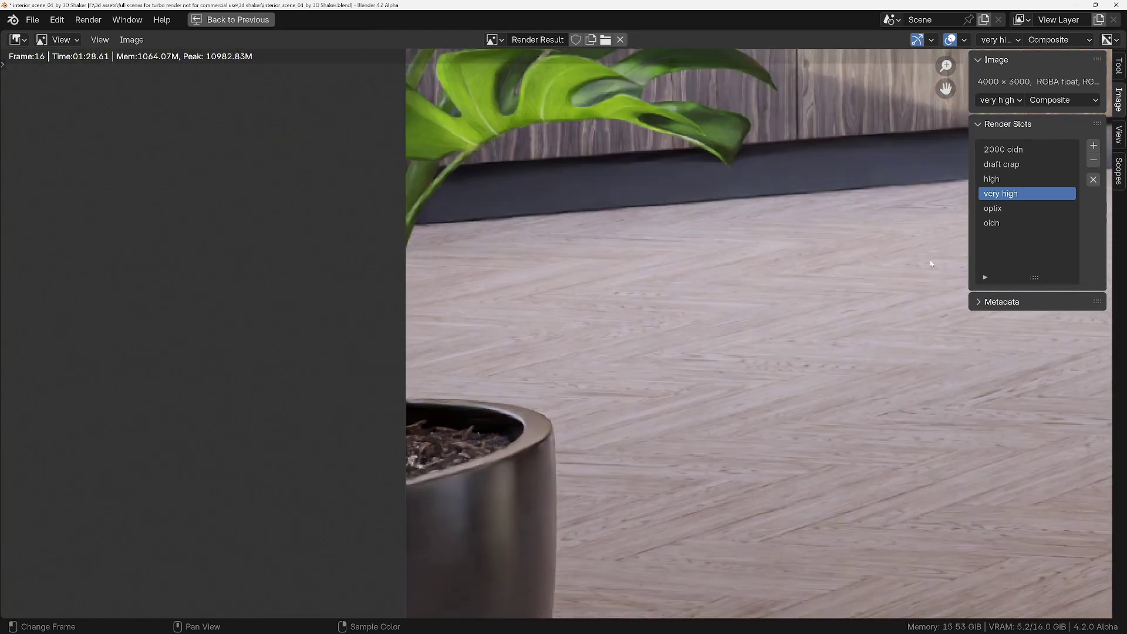
pyautogui.scroll(1, 415, 450)
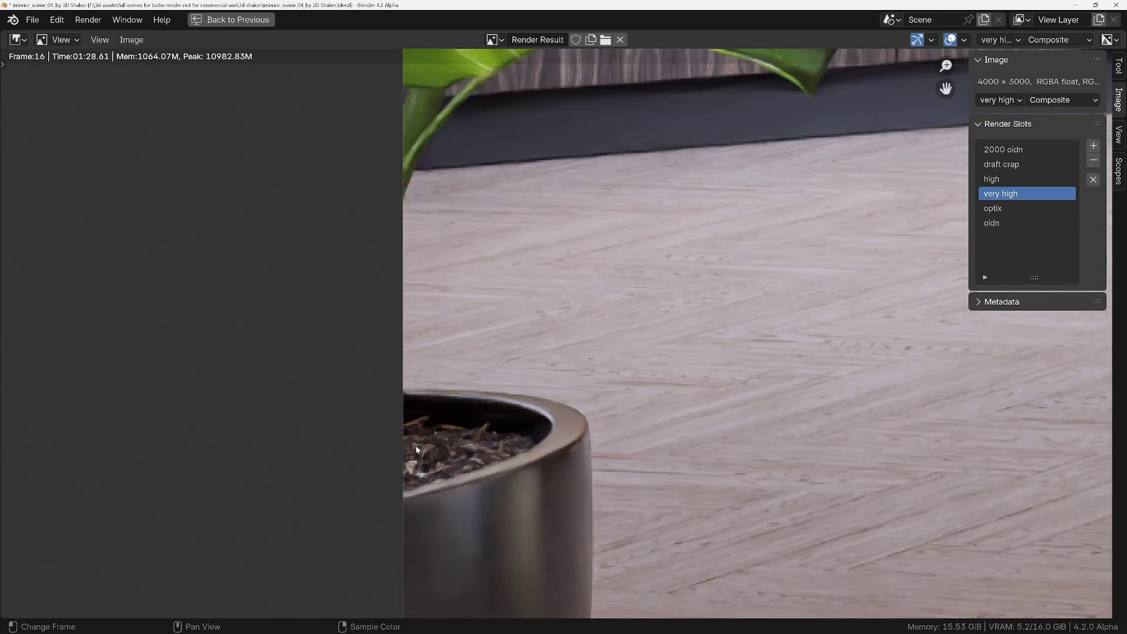
pyautogui.moveTo(415, 445); pyautogui.dragTo(412, 328, button='middle')
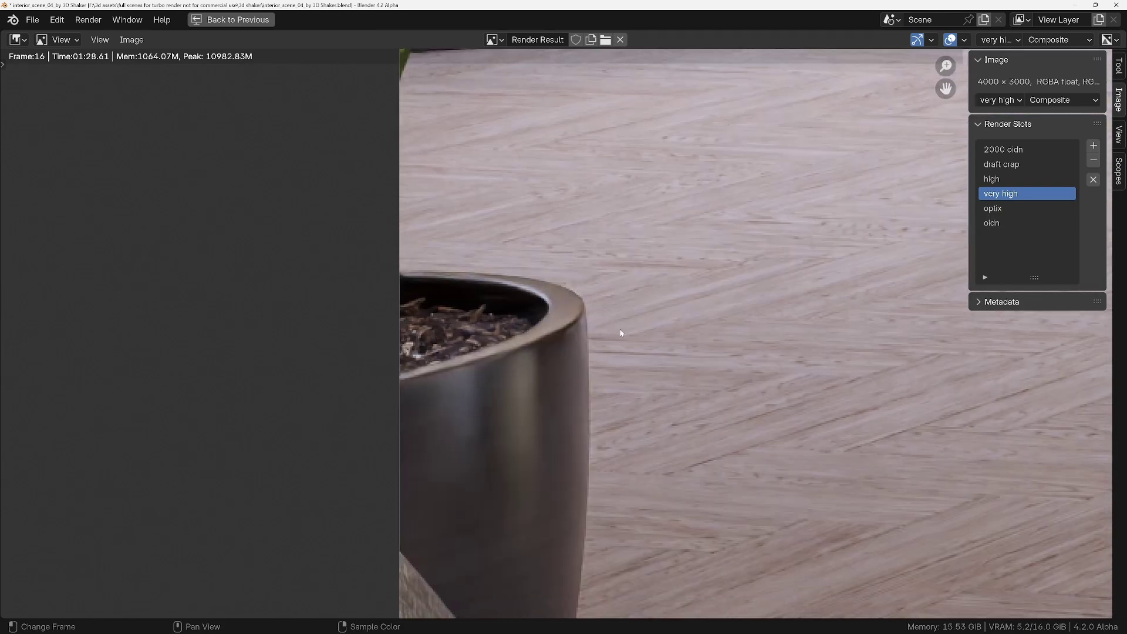
pyautogui.click(990, 210)
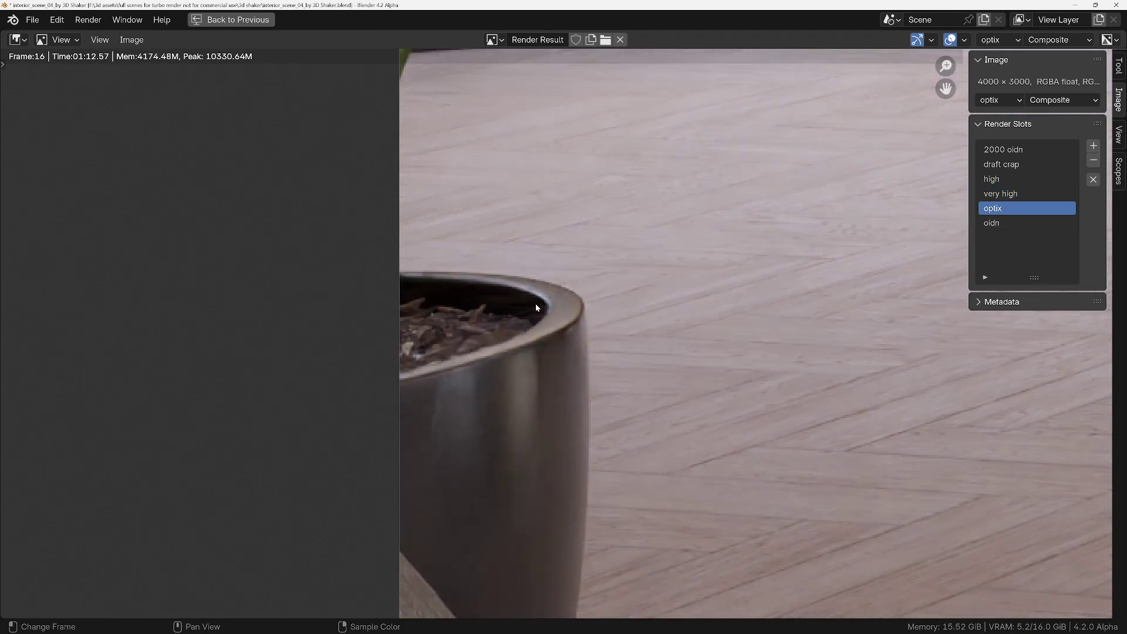
pyautogui.scroll(2, 457, 361)
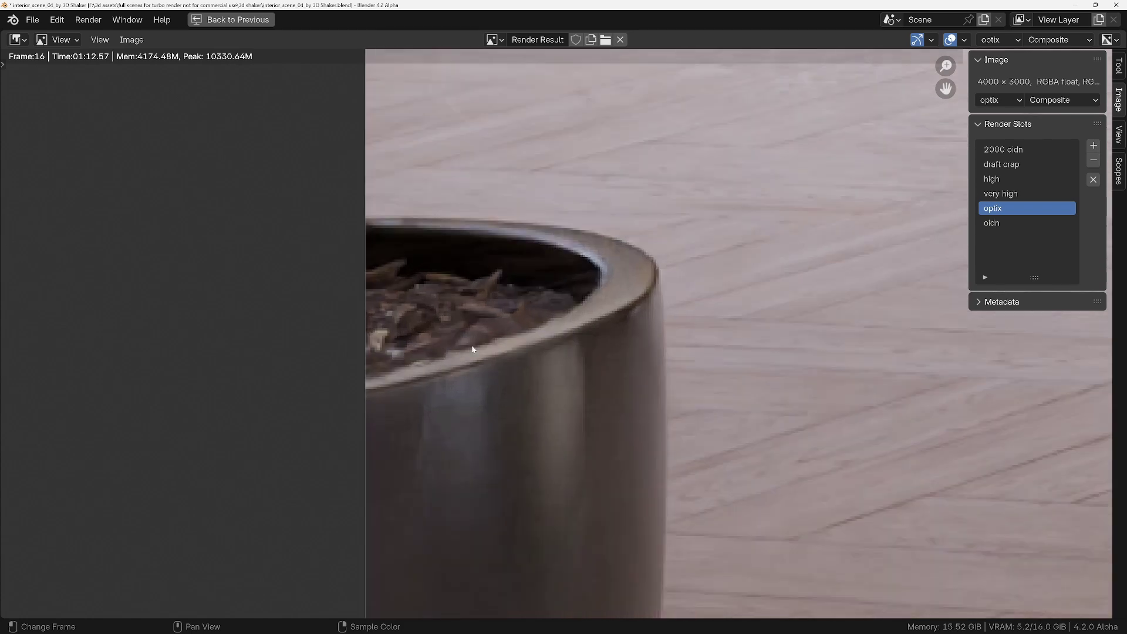
pyautogui.click(995, 222)
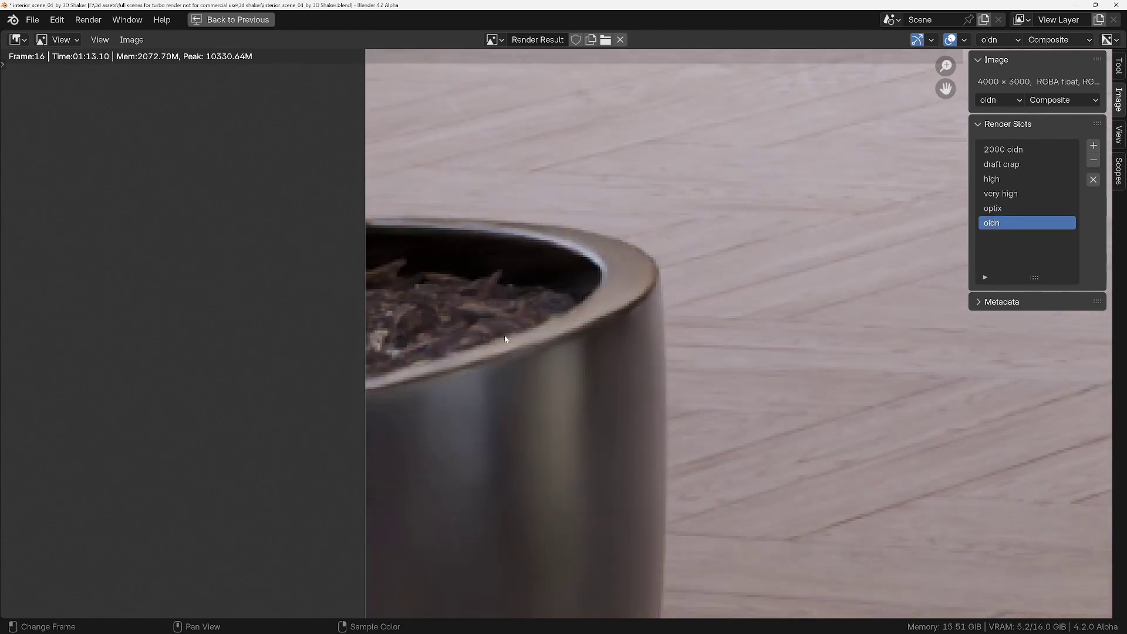
pyautogui.click(998, 210)
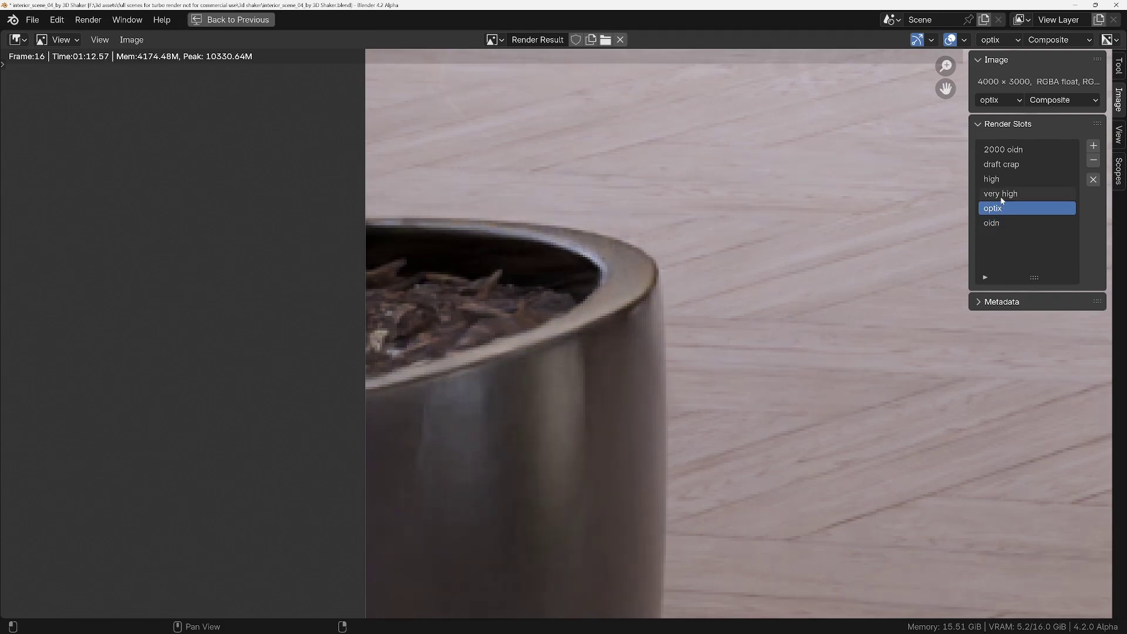
pyautogui.click(1001, 199)
pyautogui.scroll(-2, 694, 372)
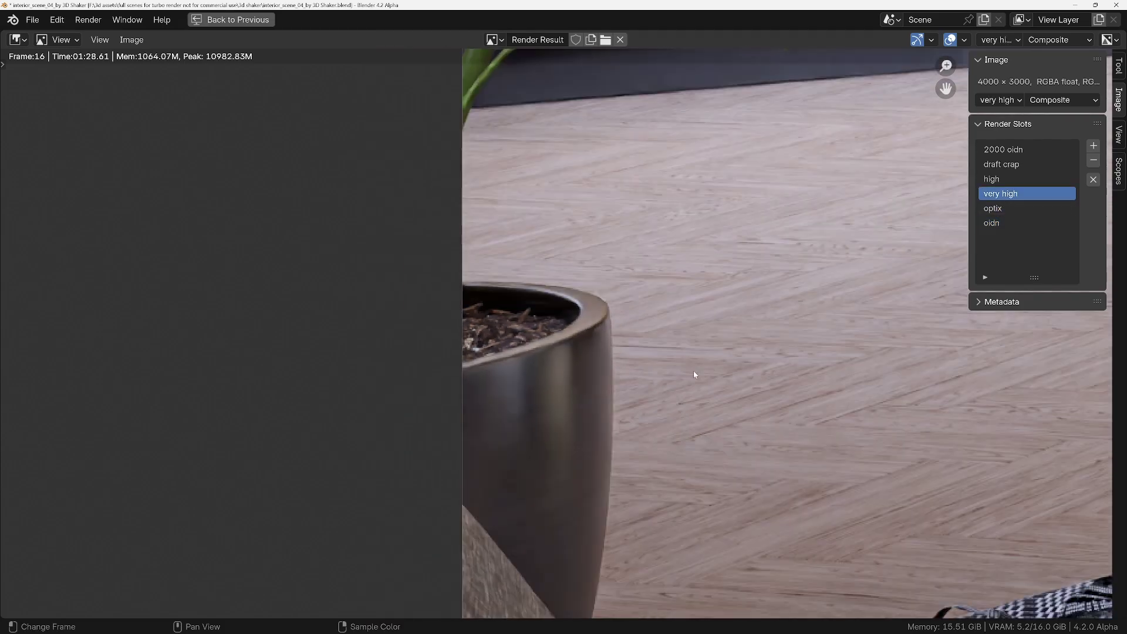
pyautogui.moveTo(750, 372); pyautogui.dragTo(522, 203, button='middle')
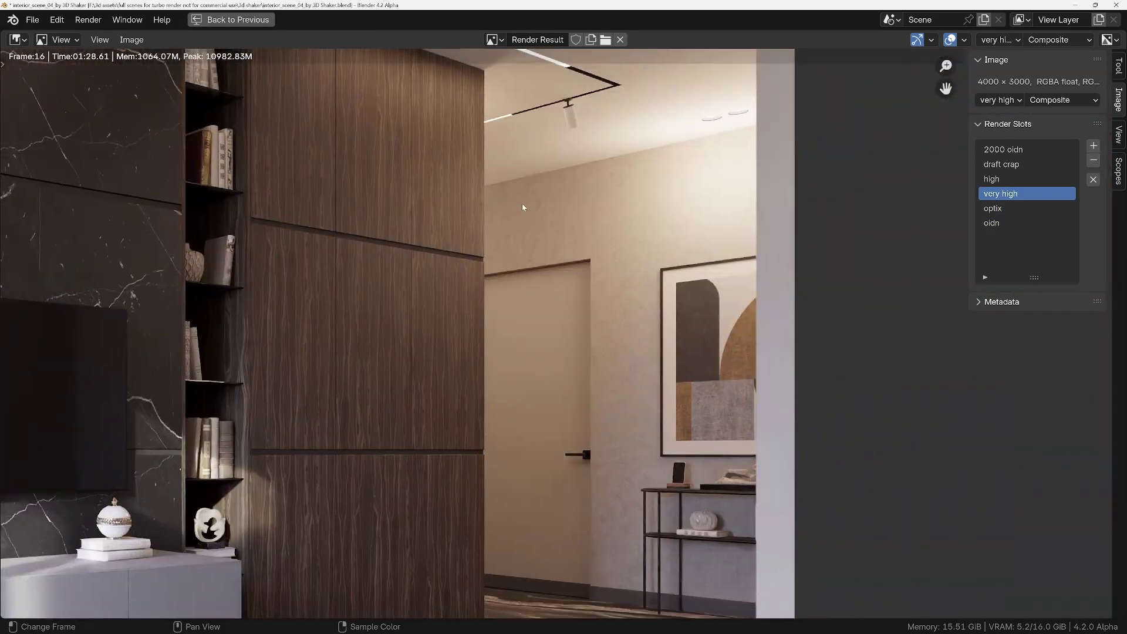
pyautogui.scroll(5, 709, 488)
pyautogui.scroll(1, 716, 417)
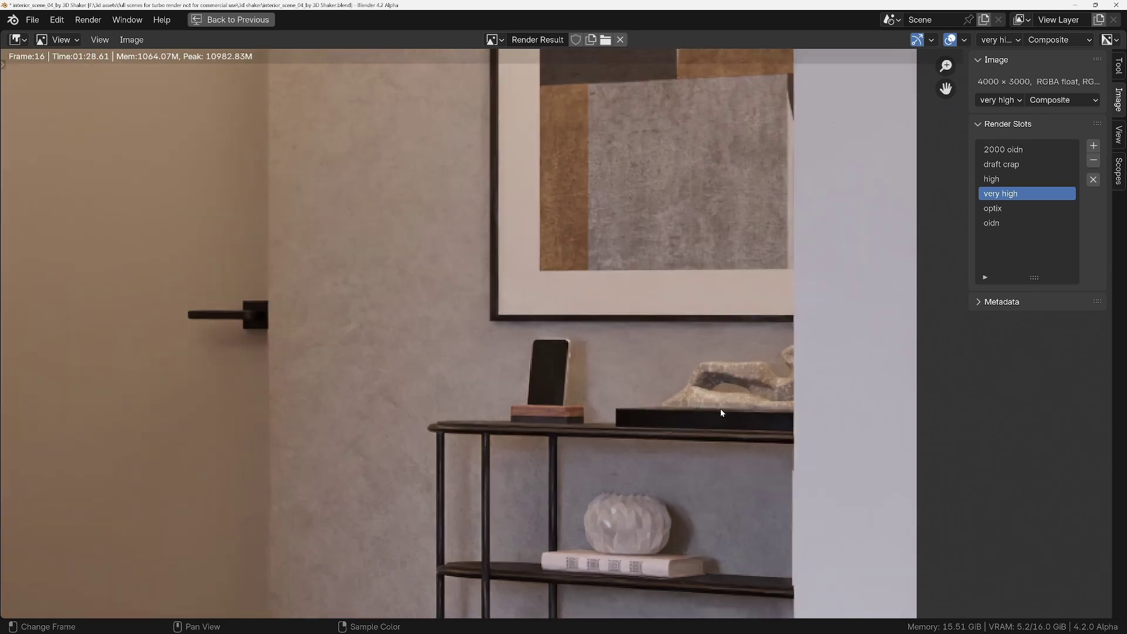
pyautogui.click(996, 209)
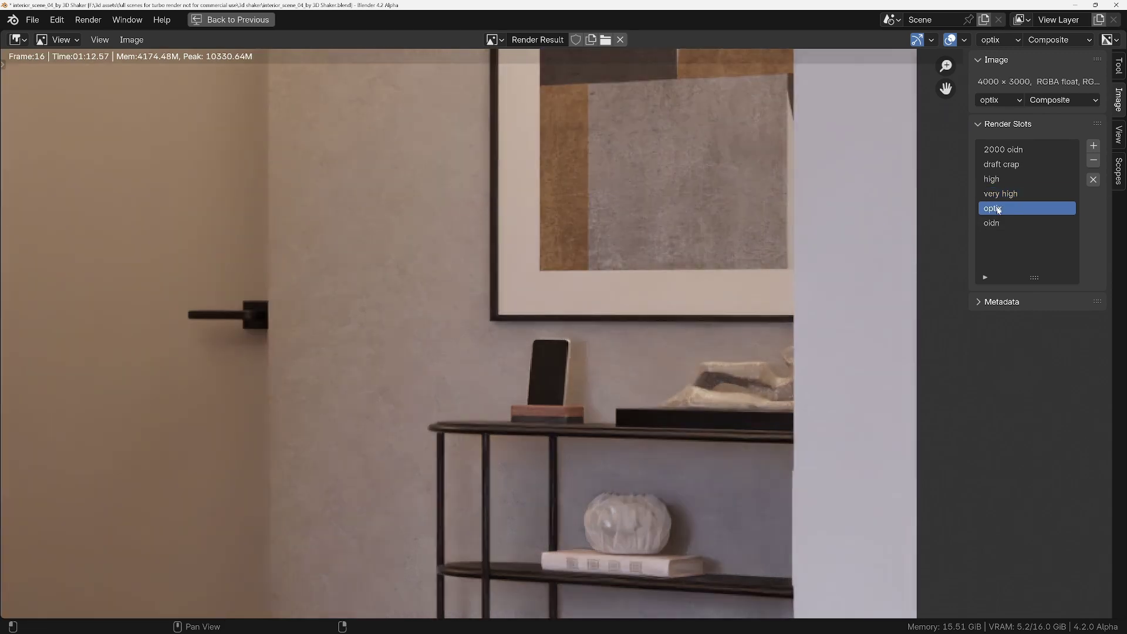
pyautogui.moveTo(684, 445); pyautogui.dragTo(594, 335, button='middle')
pyautogui.scroll(2, 604, 387)
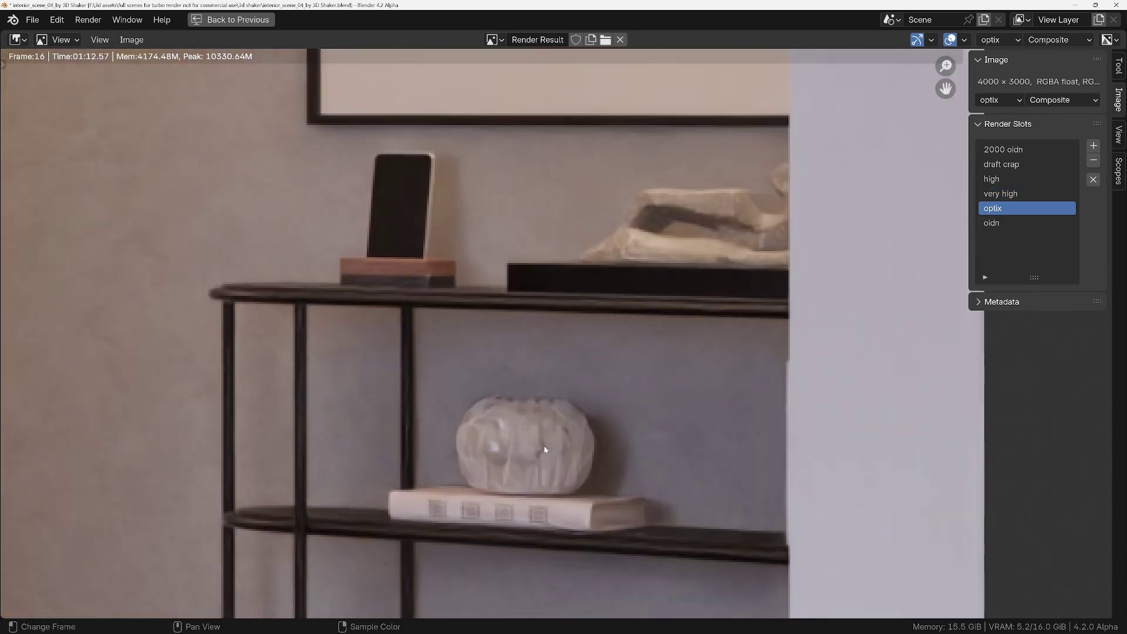
pyautogui.click(996, 224)
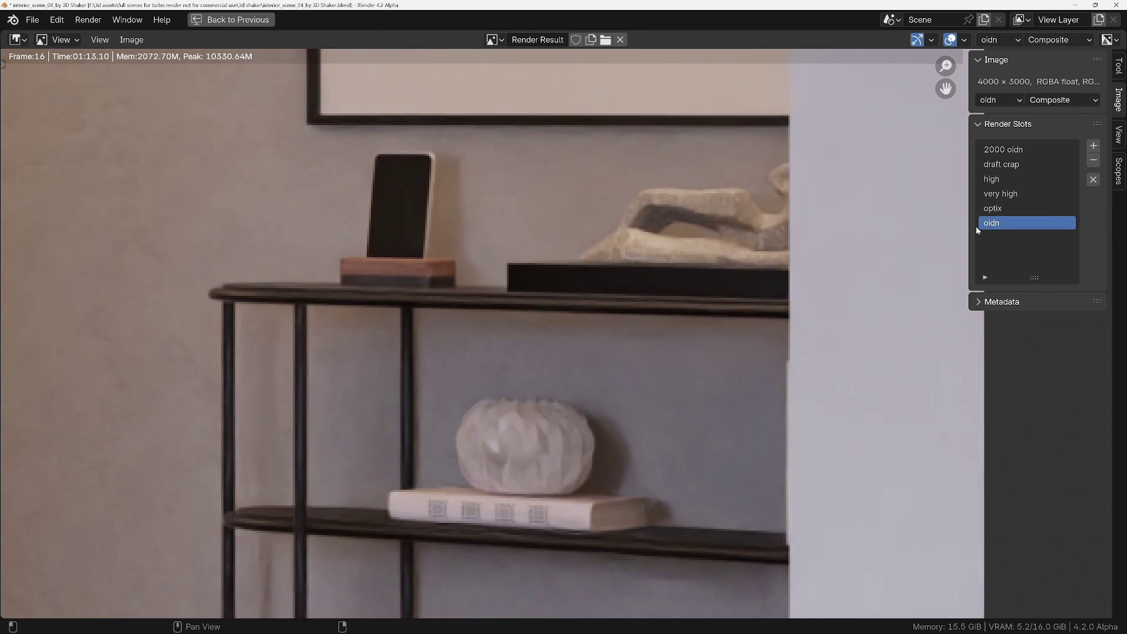
pyautogui.click(995, 210)
pyautogui.click(993, 226)
pyautogui.click(993, 210)
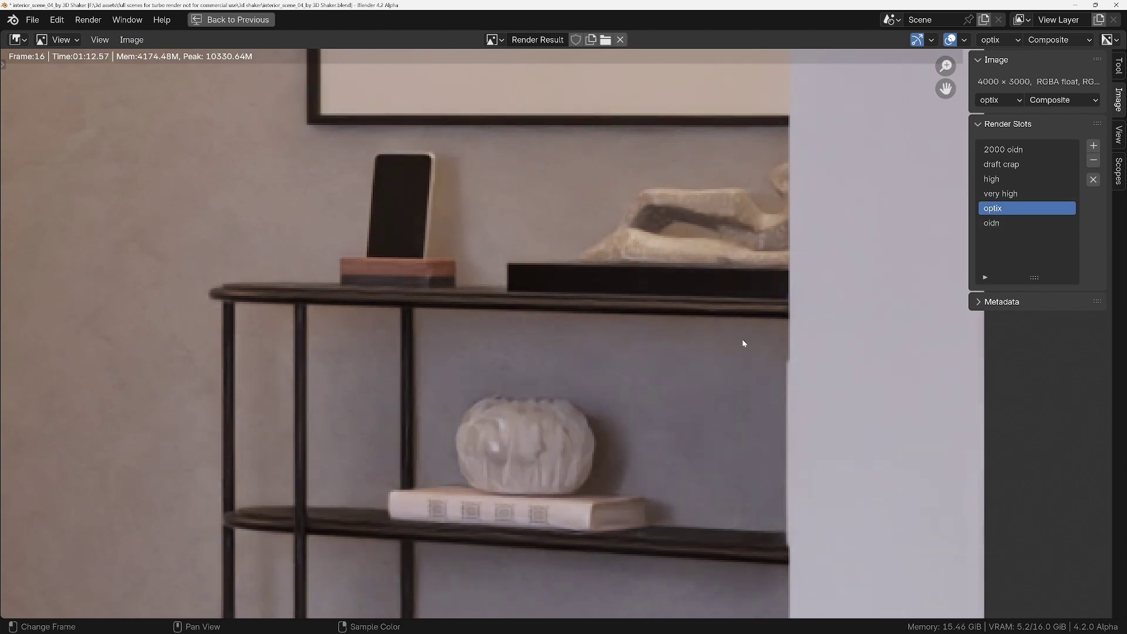
pyautogui.scroll(2, 742, 343)
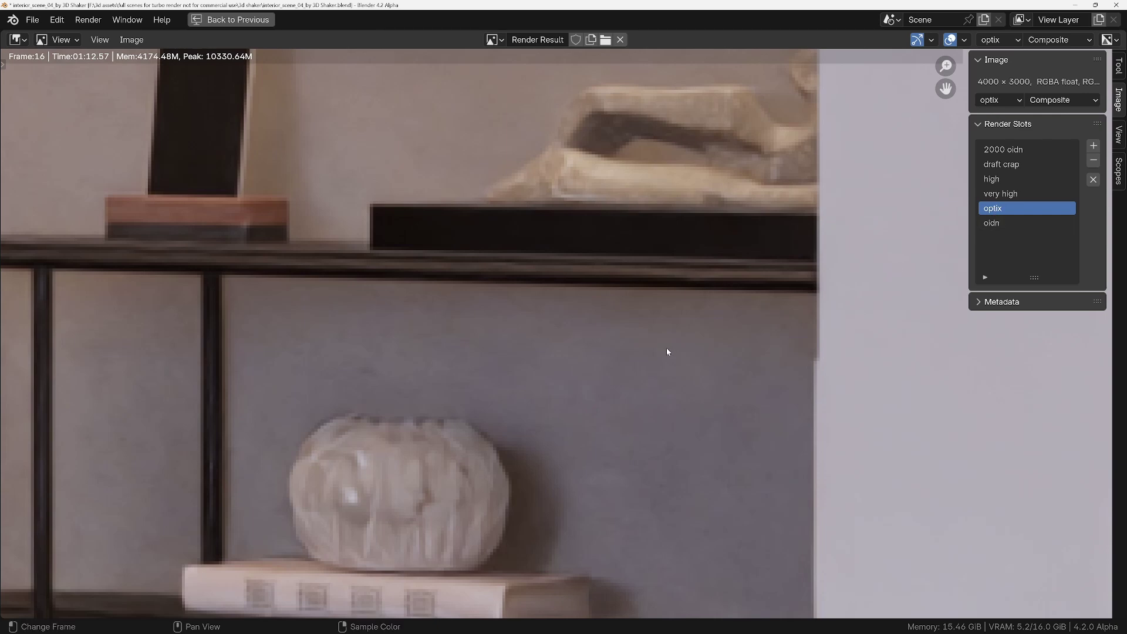
pyautogui.click(992, 224)
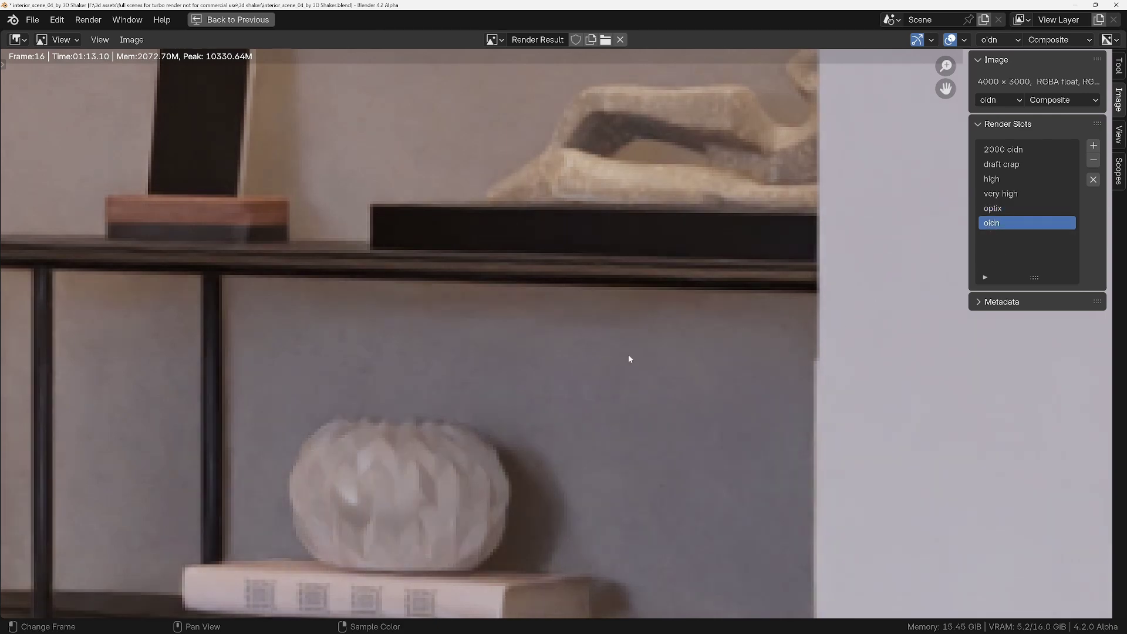
pyautogui.click(992, 200)
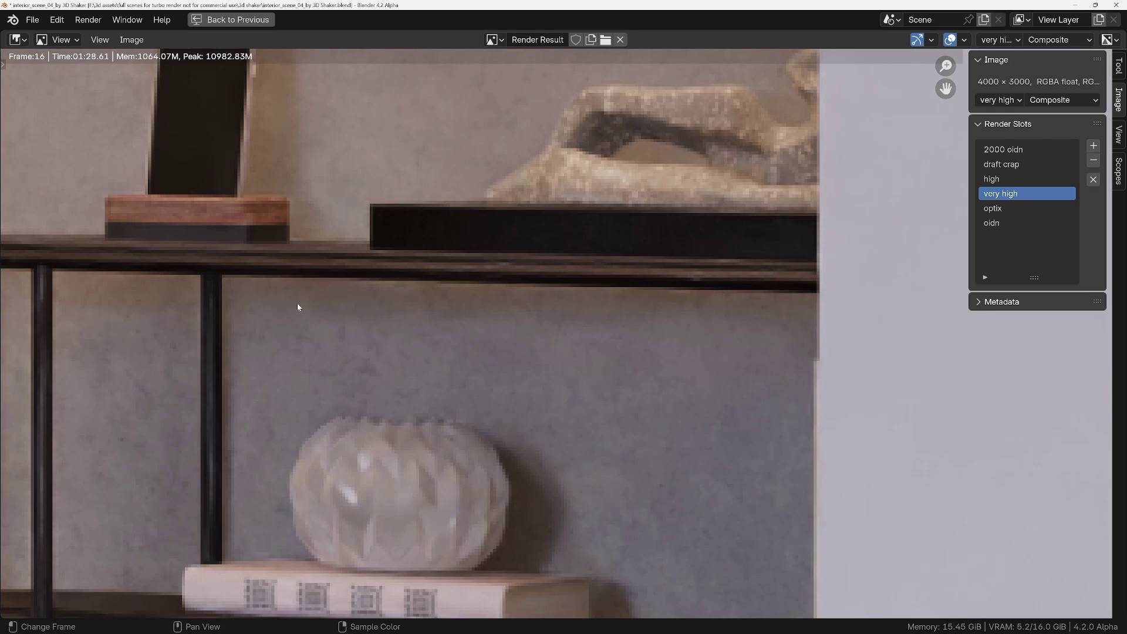
pyautogui.click(998, 223)
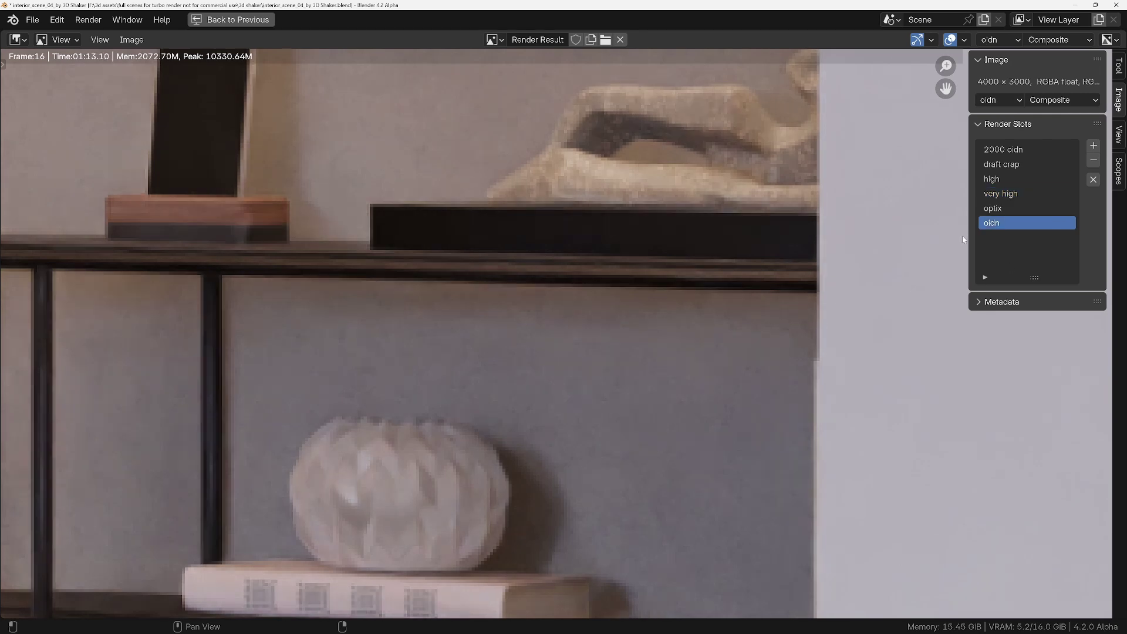
pyautogui.click(1005, 215)
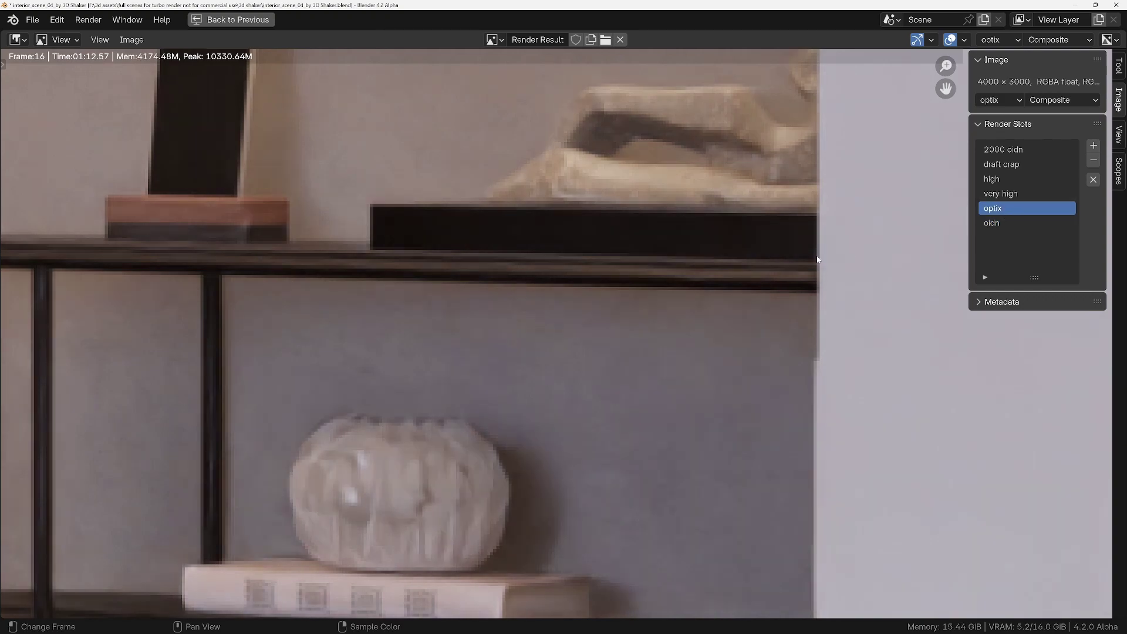
pyautogui.click(1002, 194)
pyautogui.scroll(-4, 542, 303)
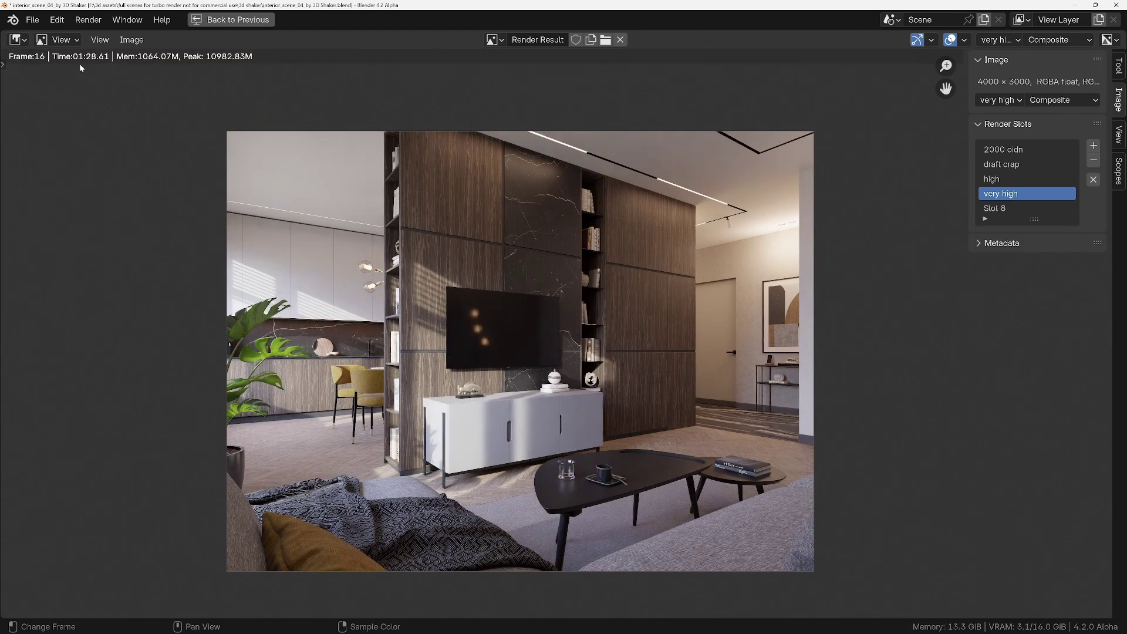
pyautogui.scroll(1, 481, 397)
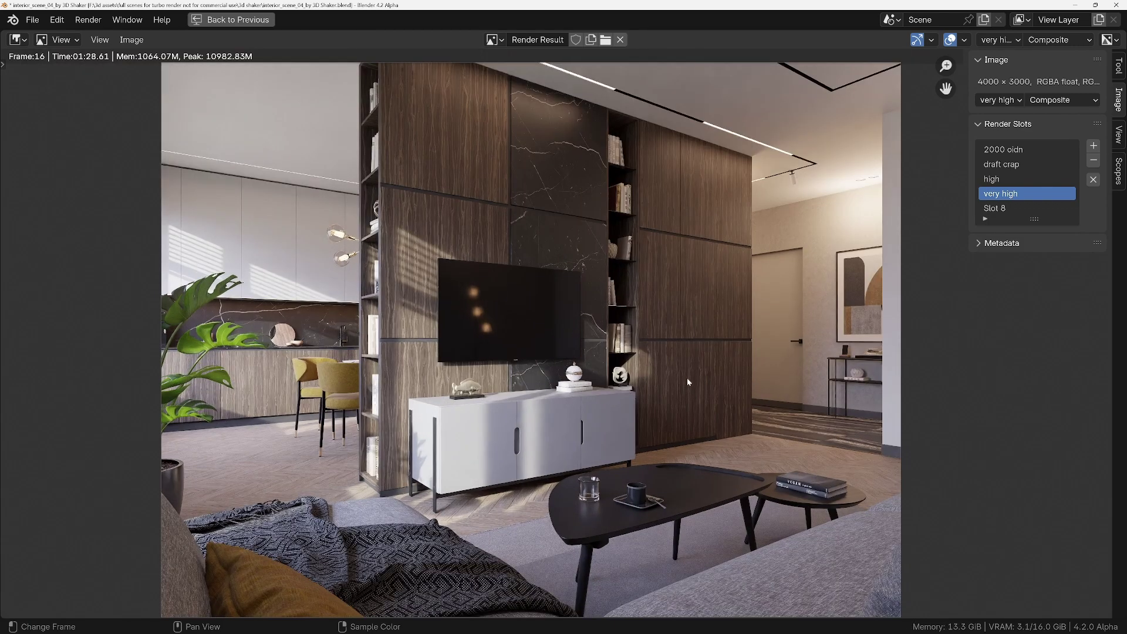
# Step: Back in Compositing, enable Remove Temporal Flicker under Turbo Tools Publishing and show the Output properties
pyautogui.click(231, 20)
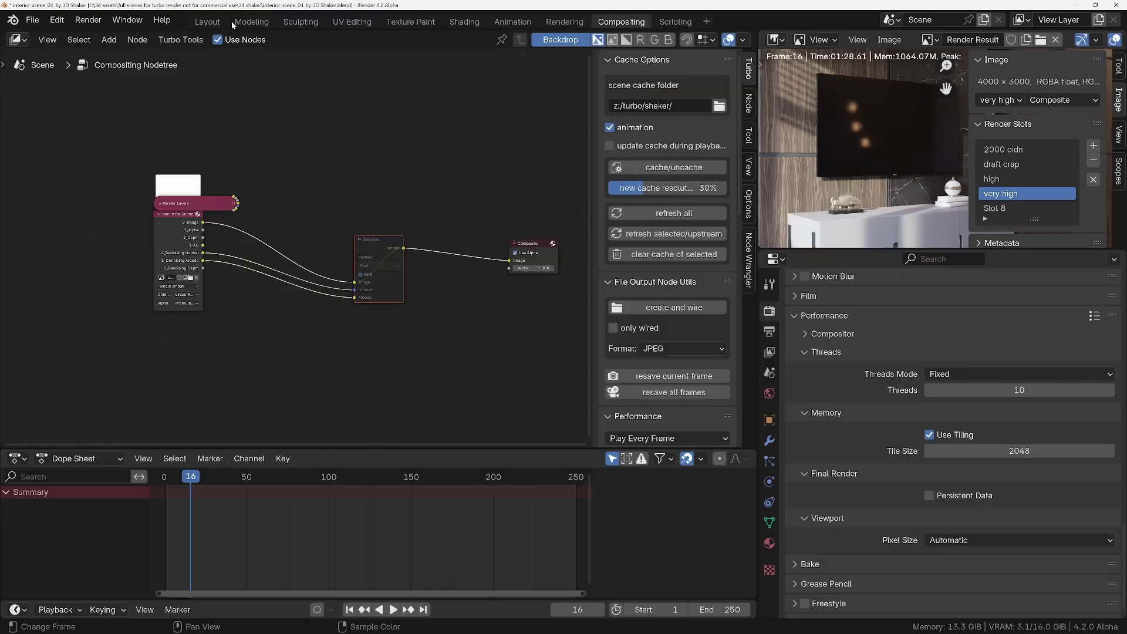
pyautogui.scroll(-10, 664, 362)
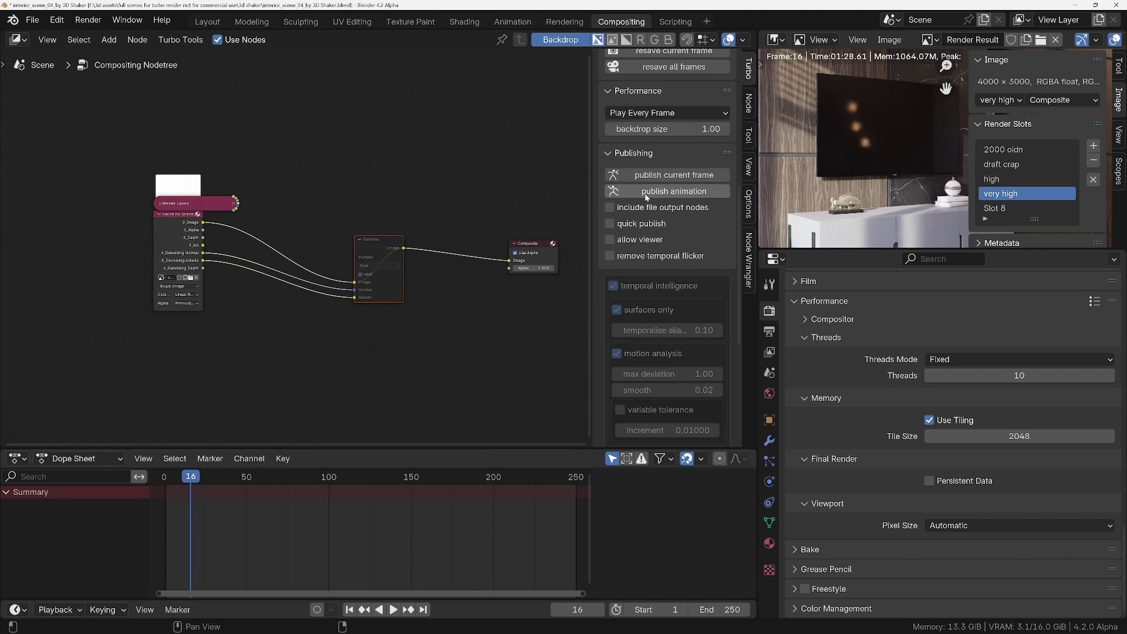
pyautogui.click(611, 256)
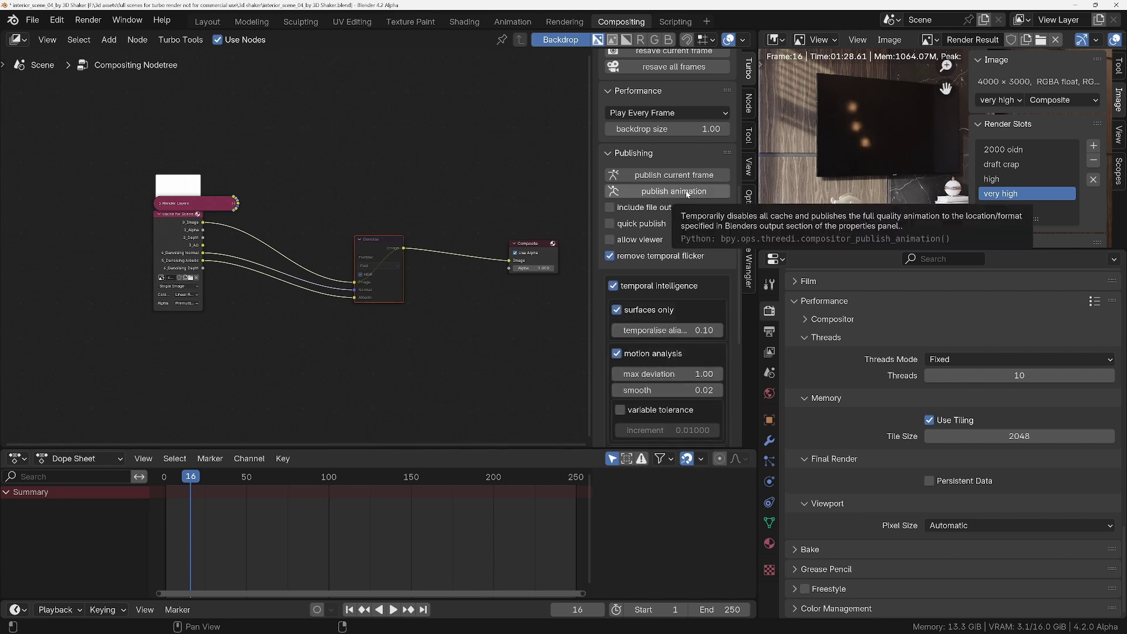
pyautogui.click(766, 333)
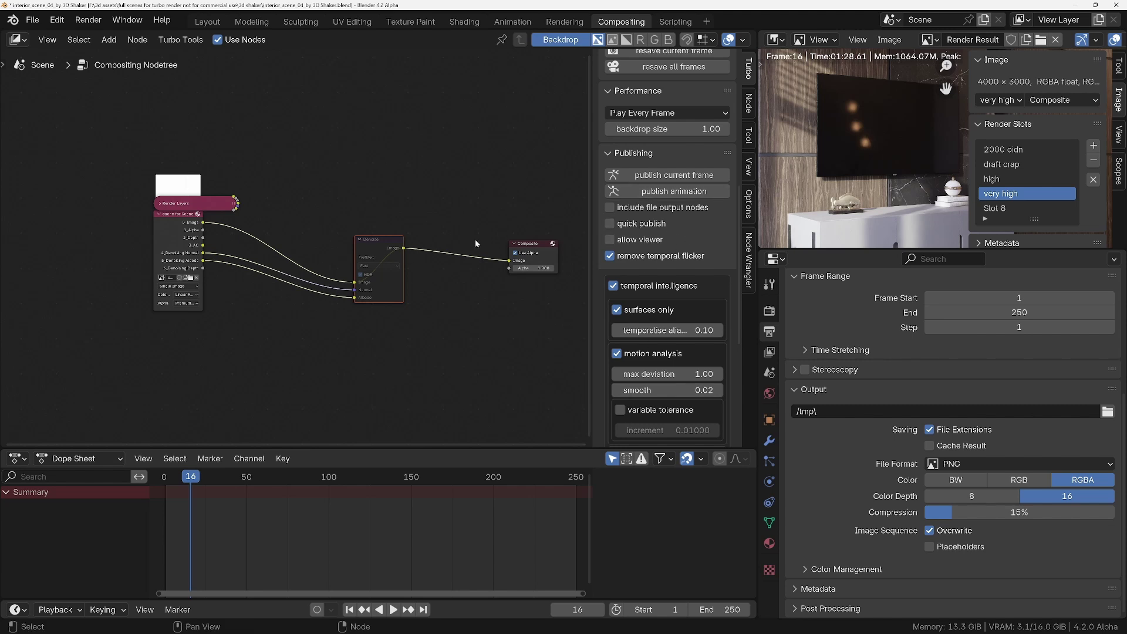
pyautogui.scroll(-1, 414, 256)
pyautogui.moveTo(336, 295); pyautogui.dragTo(293, 318, button='middle')
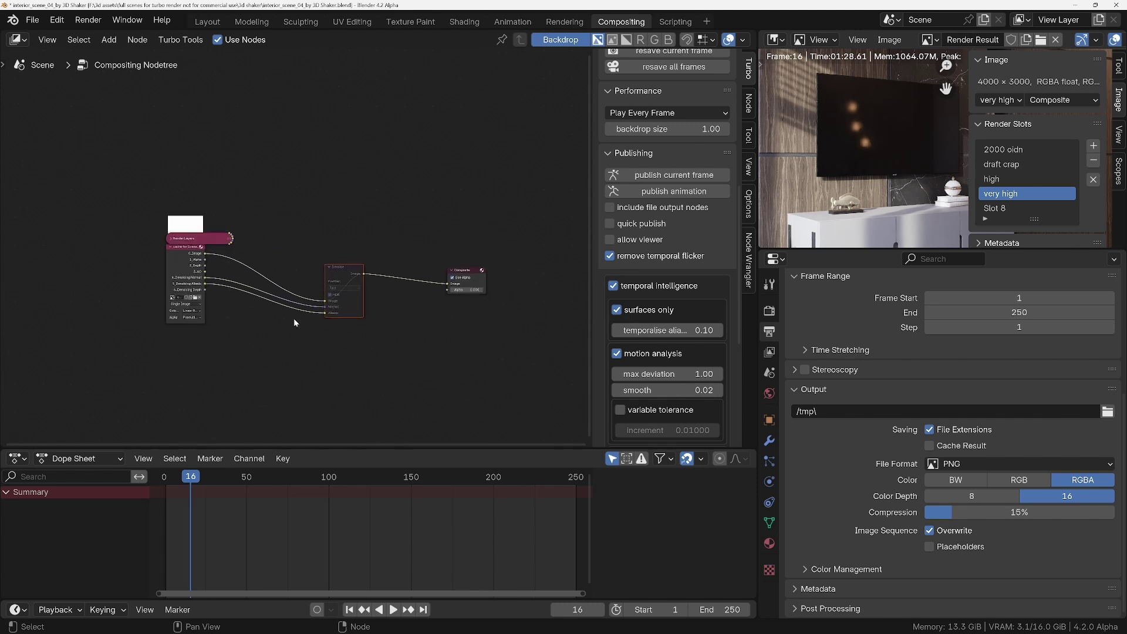